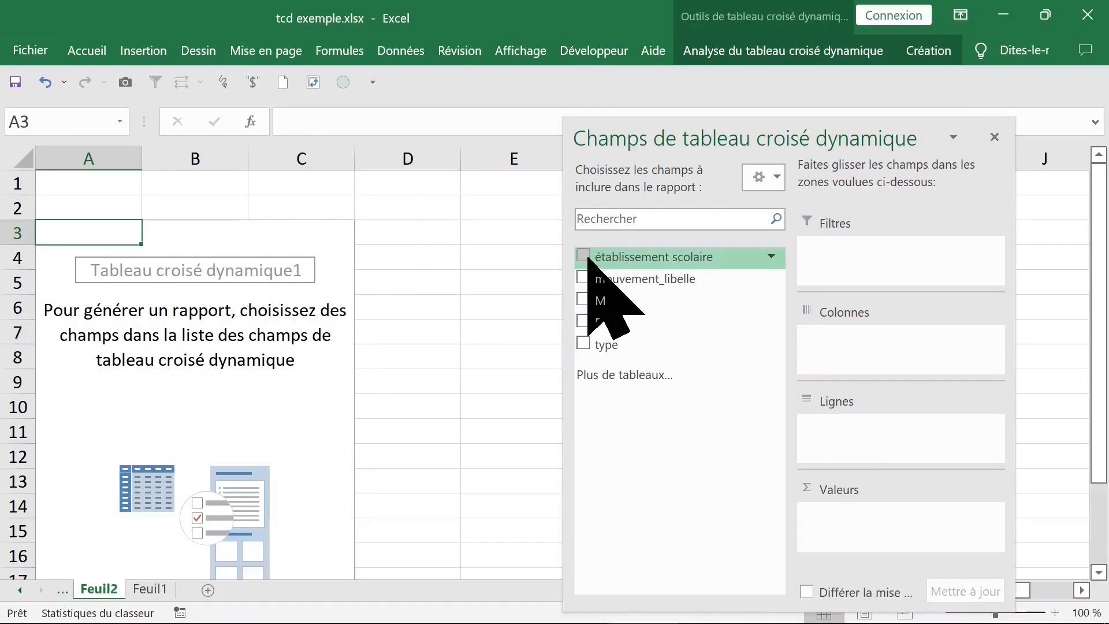
# Build the pivot table with établissement scolaire as rows and the M and F fields as summed values
pyautogui.click(583, 255)
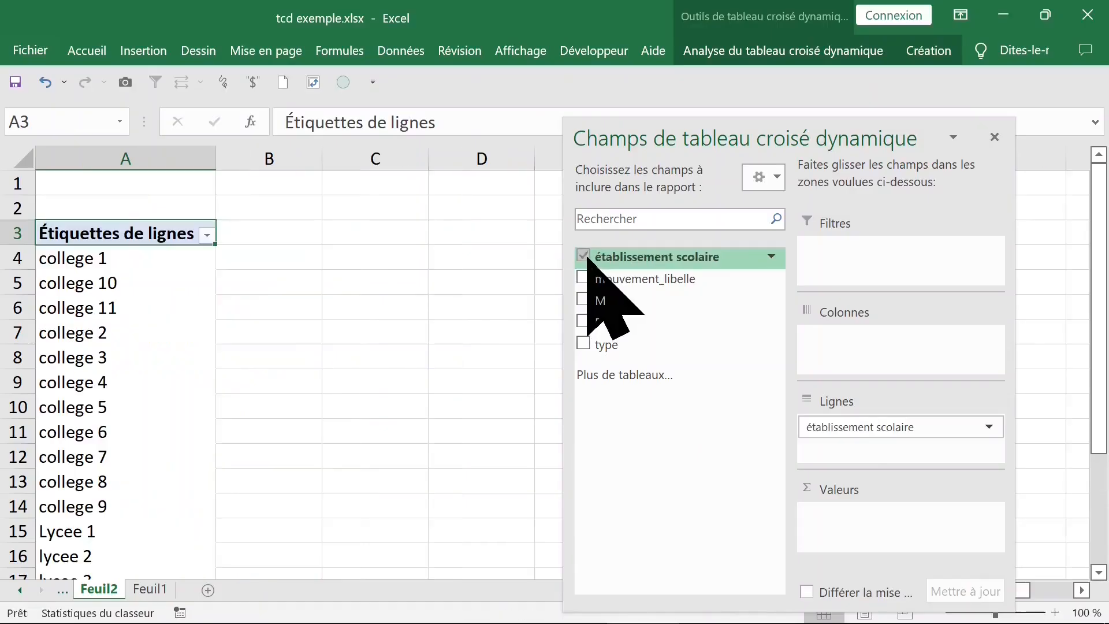
pyautogui.click(583, 299)
pyautogui.click(587, 323)
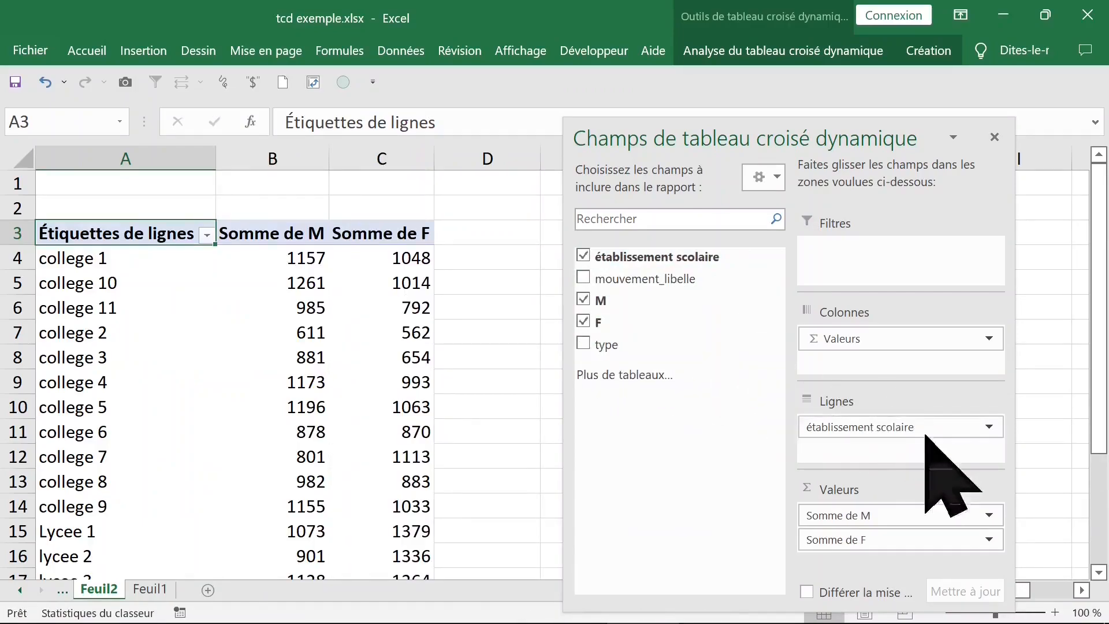
pyautogui.click(311, 260)
pyautogui.click(384, 260)
pyautogui.click(315, 260)
pyautogui.click(392, 306)
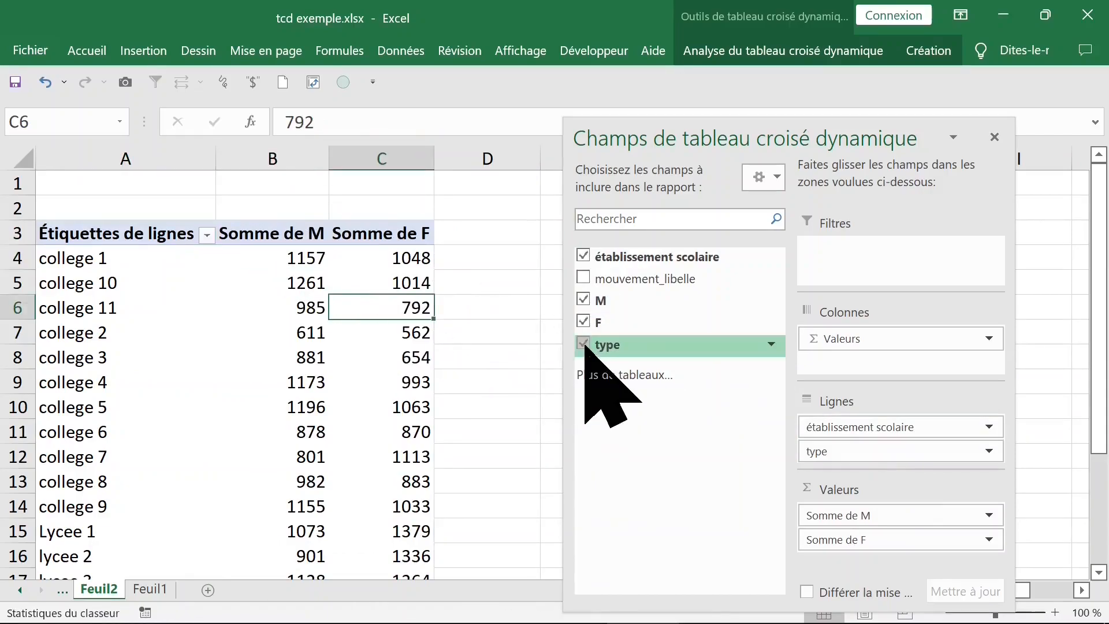
# Replace établissement scolaire with the type field in the pivot table's row area
pyautogui.moveTo(919, 427); pyautogui.dragTo(641, 420)
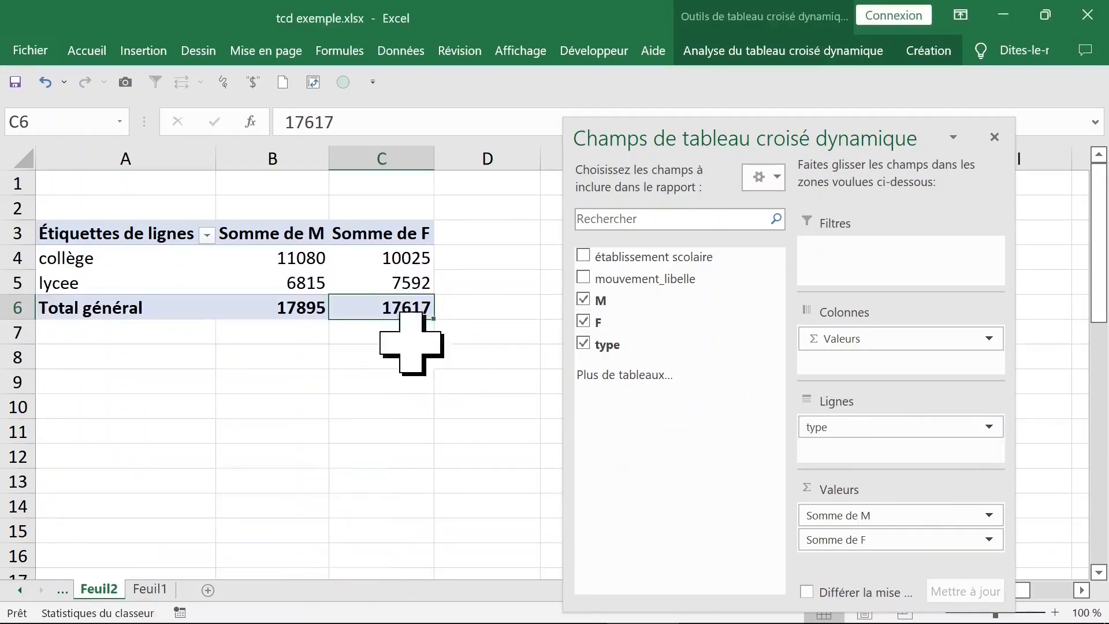
pyautogui.click(286, 260)
pyautogui.click(384, 254)
pyautogui.click(292, 255)
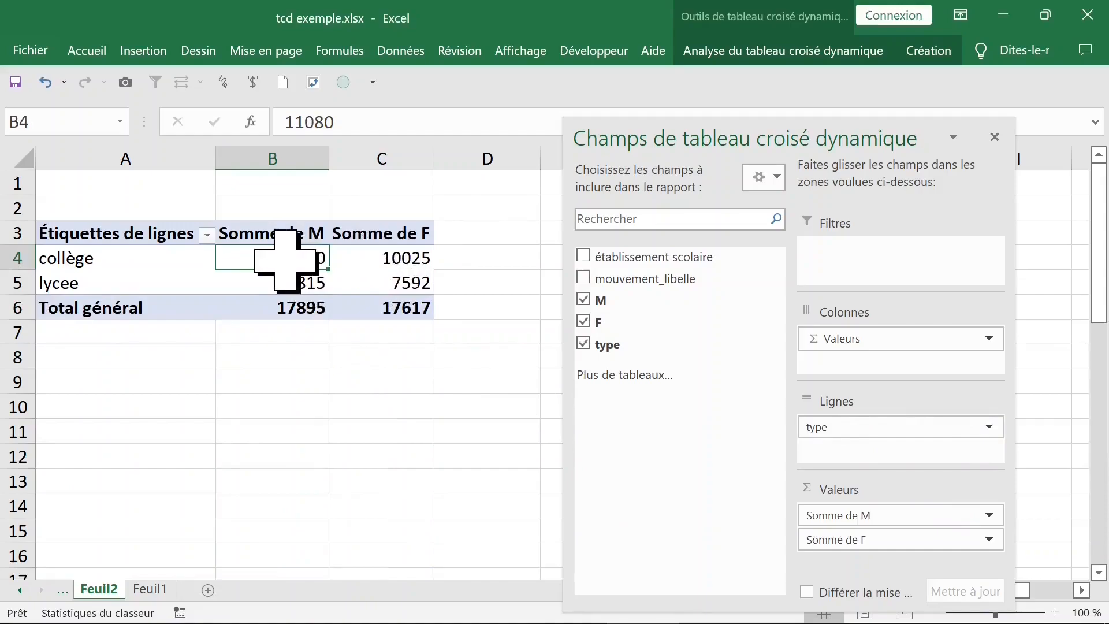
# Change the summary calculation of both the M and F value fields to Max
pyautogui.click(248, 234)
pyautogui.doubleClick(260, 234)
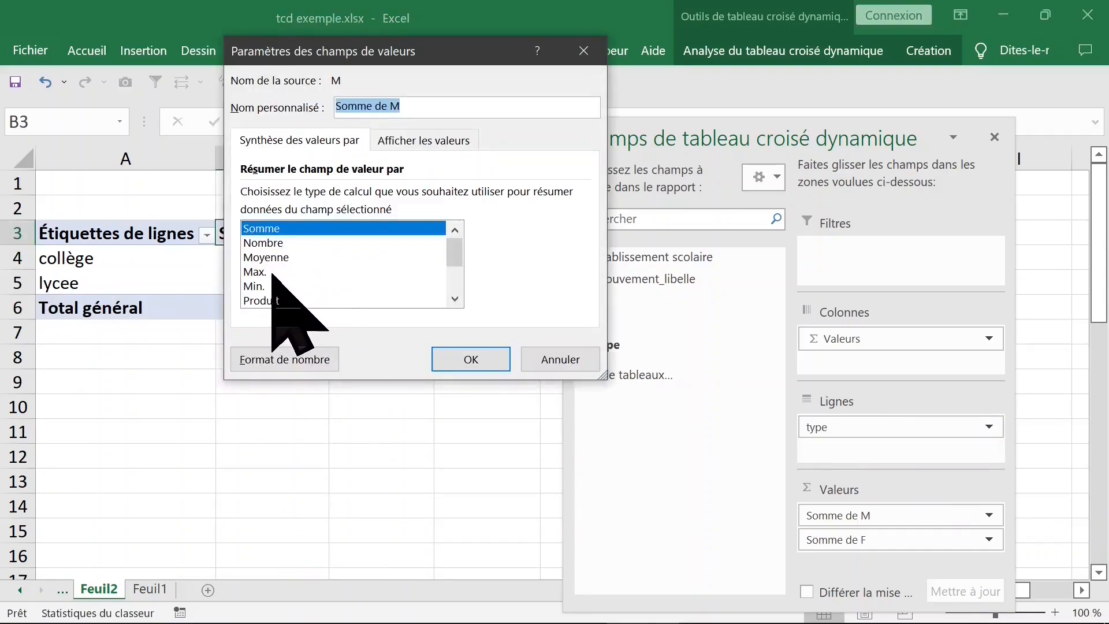
pyautogui.click(257, 271)
pyautogui.click(471, 359)
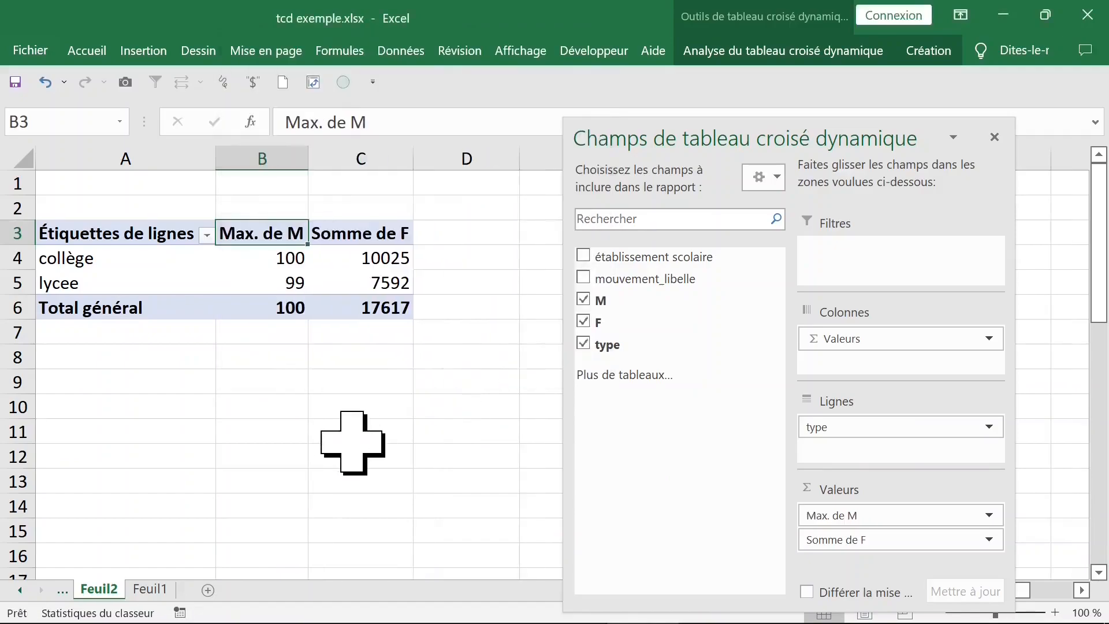
pyautogui.click(363, 234)
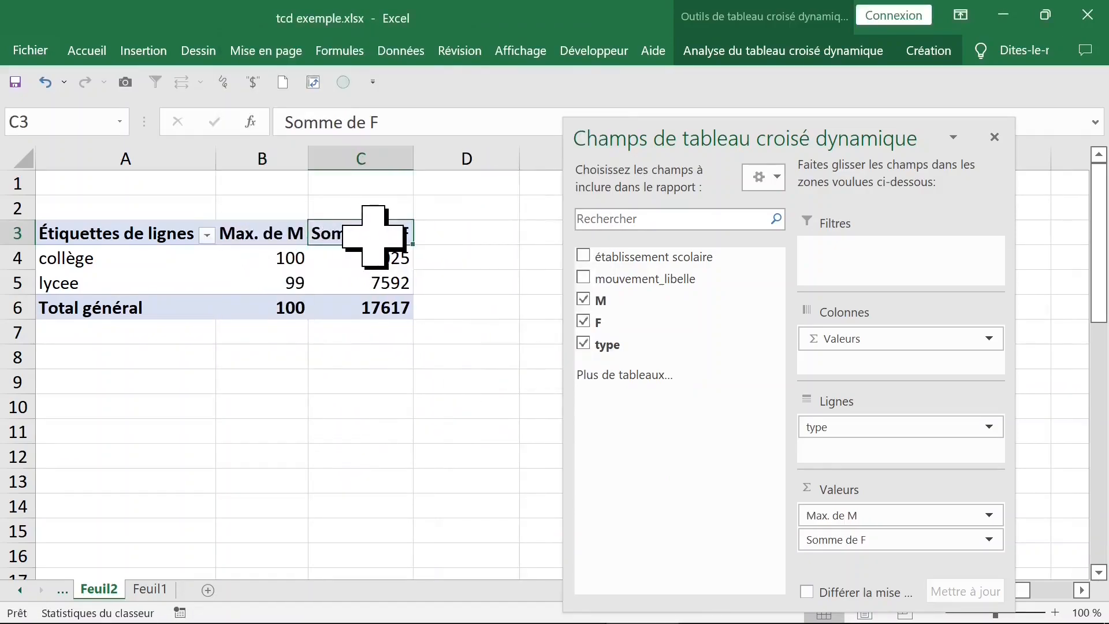
pyautogui.doubleClick(361, 234)
pyautogui.click(257, 271)
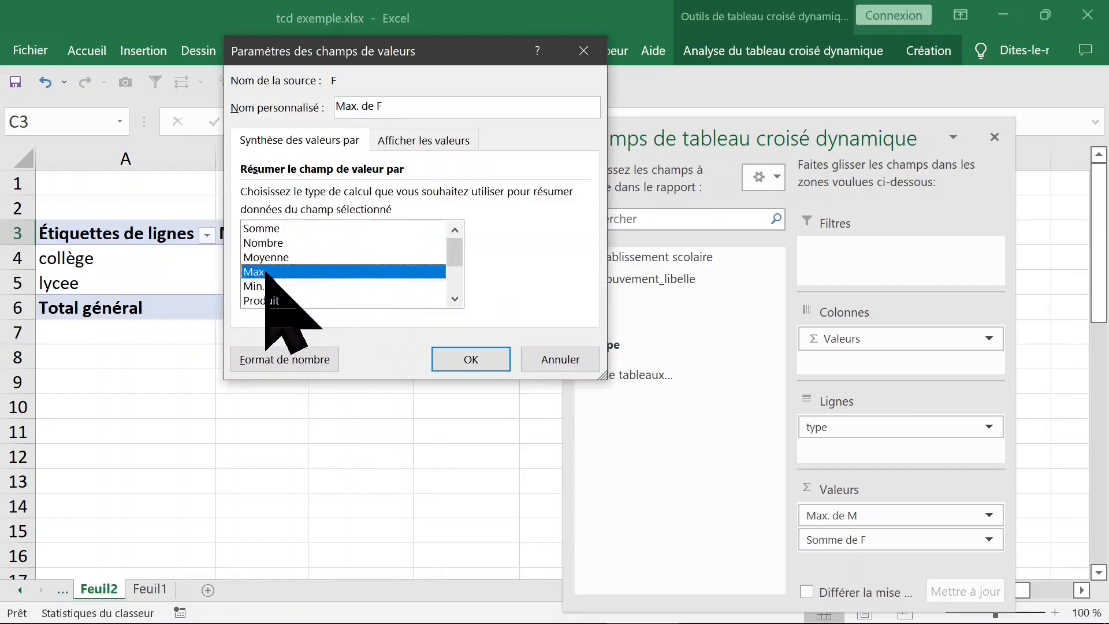
pyautogui.click(471, 359)
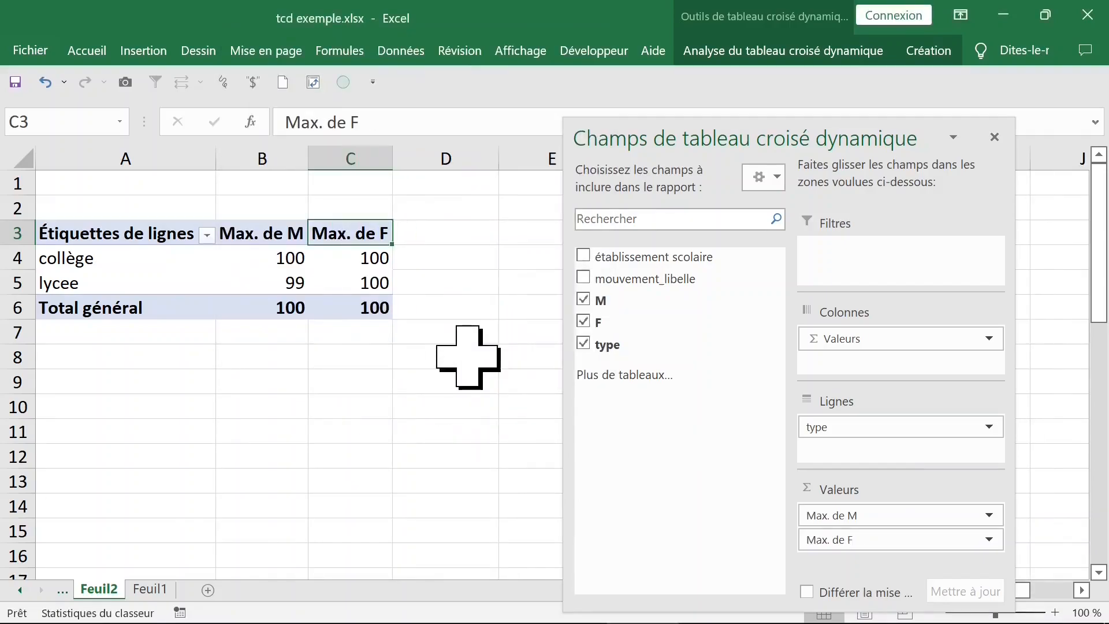
# Change the summary calculation of the M value field to Min
pyautogui.click(280, 237)
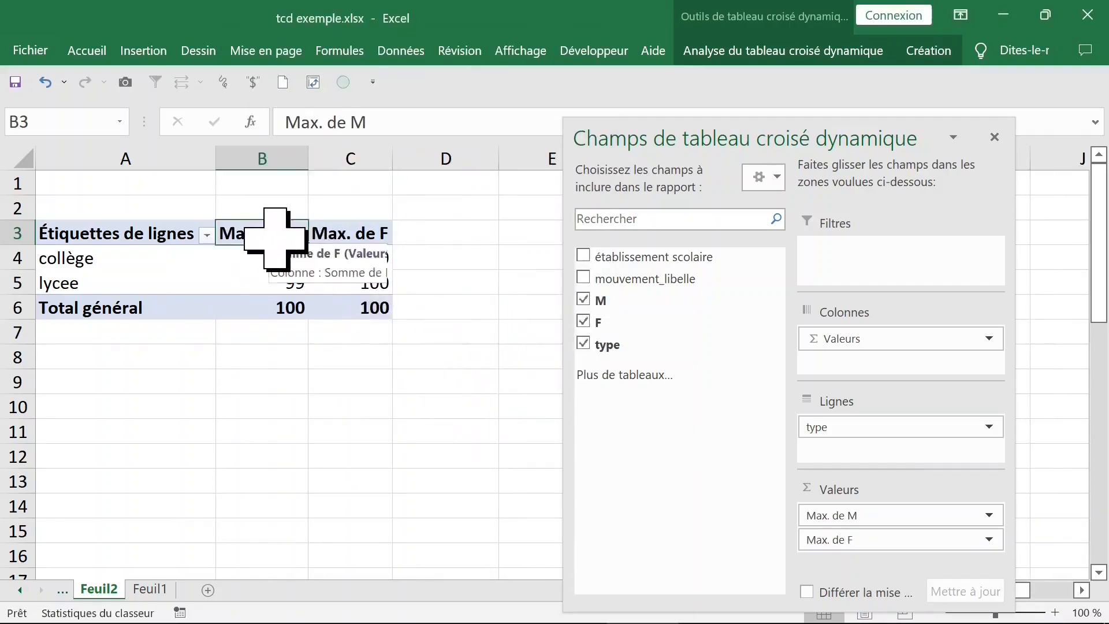
pyautogui.doubleClick(279, 237)
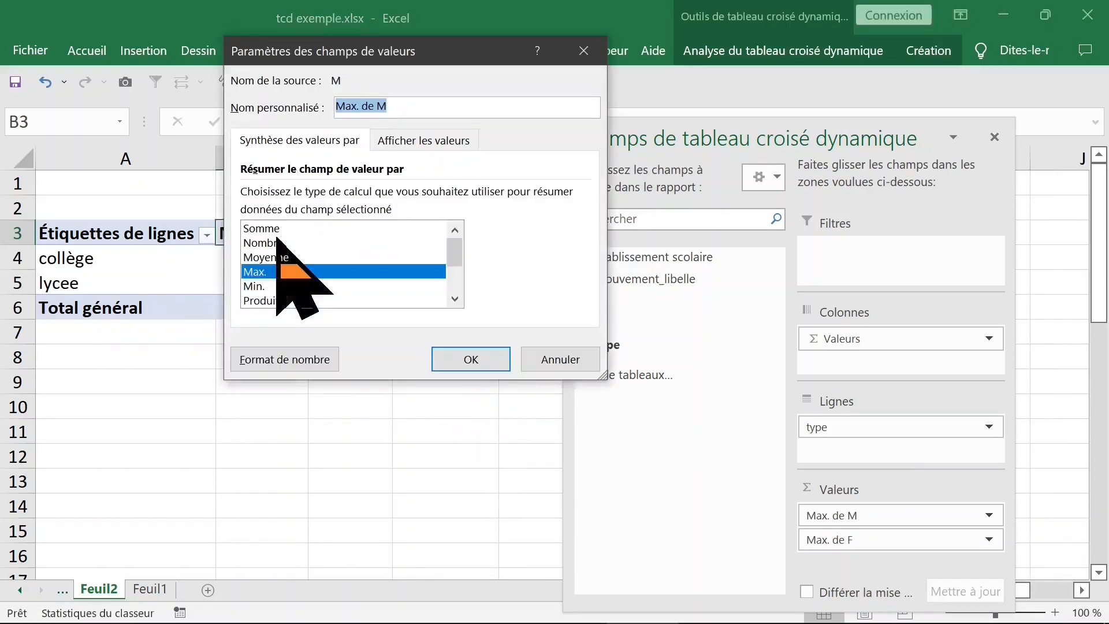
pyautogui.click(281, 286)
pyautogui.click(462, 358)
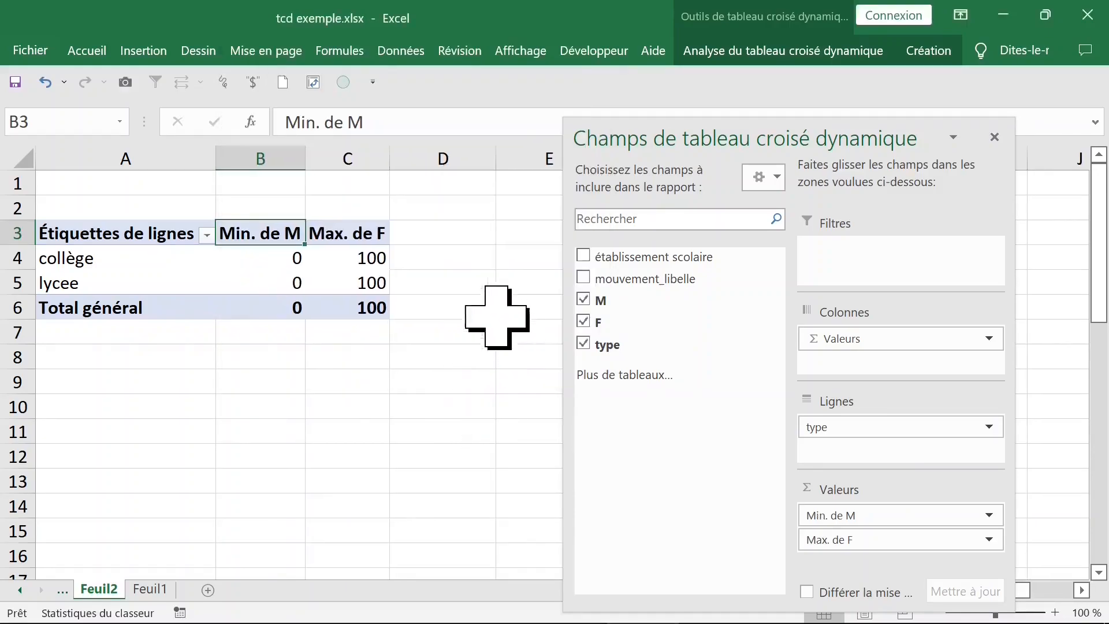
# Extract the source records behind the collège value of F onto a new sheet and return to Feuil2
pyautogui.click(364, 265)
pyautogui.doubleClick(363, 261)
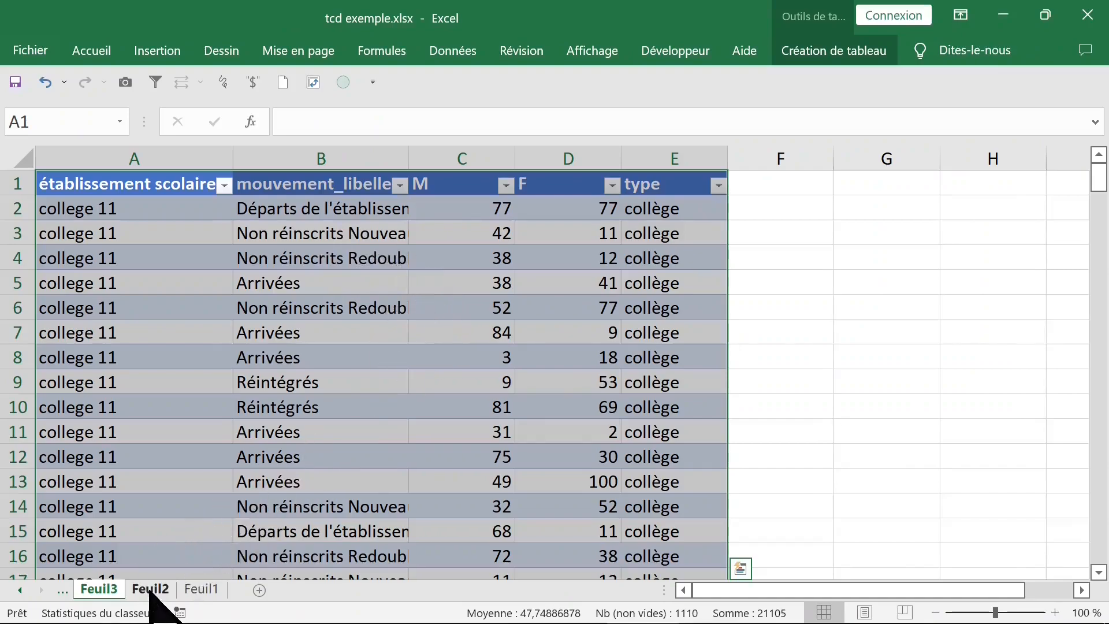
pyautogui.click(151, 590)
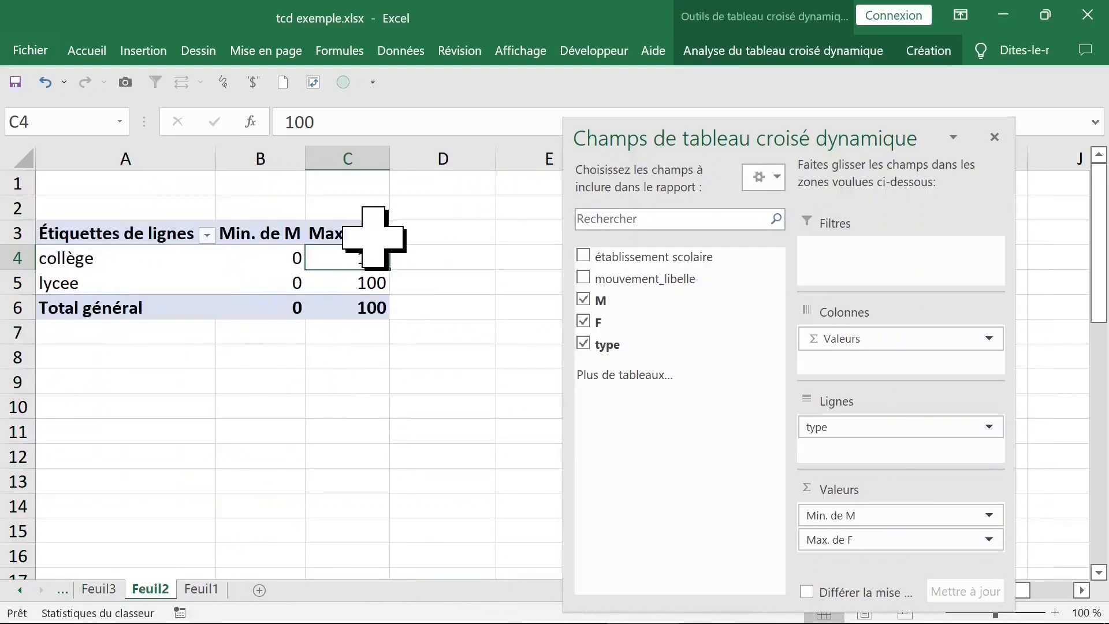
# Change the summary calculation of the F value field to Min
pyautogui.doubleClick(367, 234)
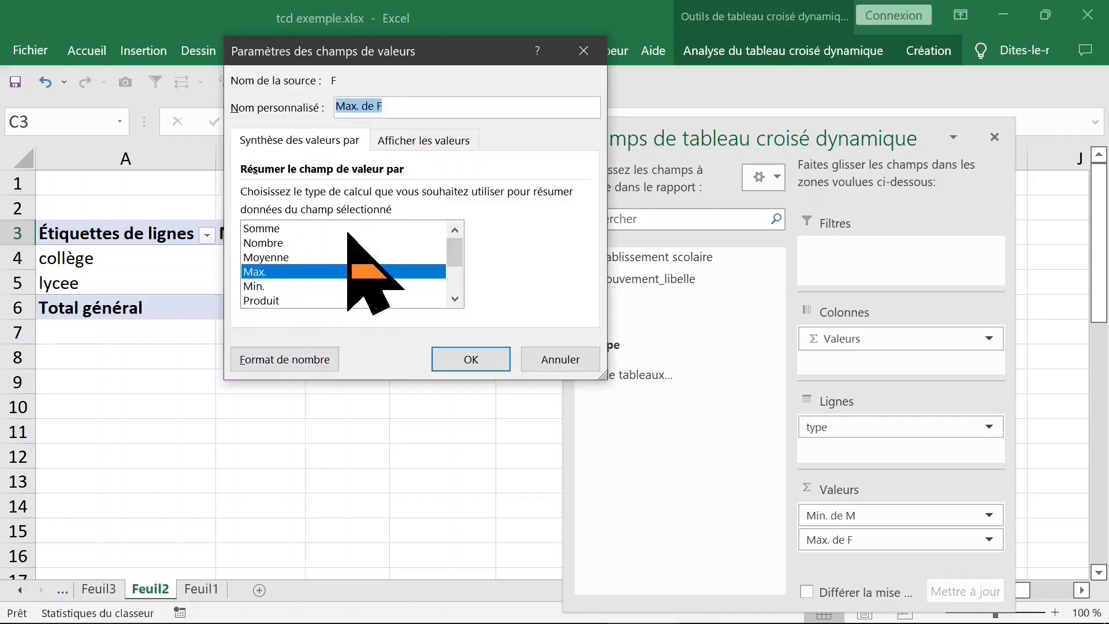
pyautogui.click(266, 286)
pyautogui.click(471, 359)
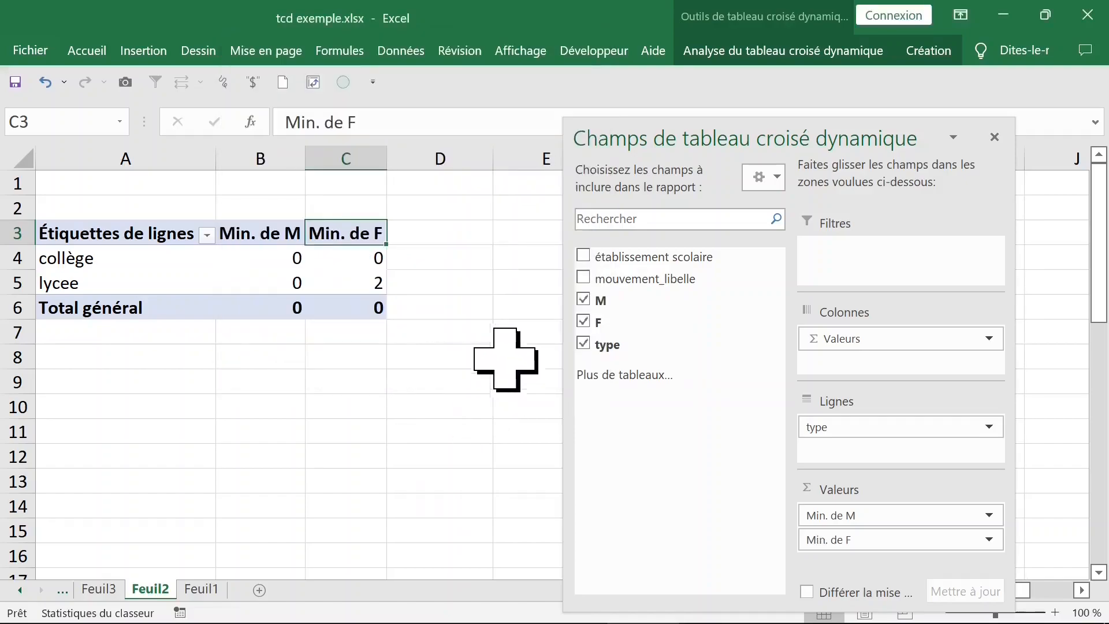
# Set the summary calculation of both the M and F value fields back to Somme
pyautogui.click(292, 234)
pyautogui.doubleClick(289, 234)
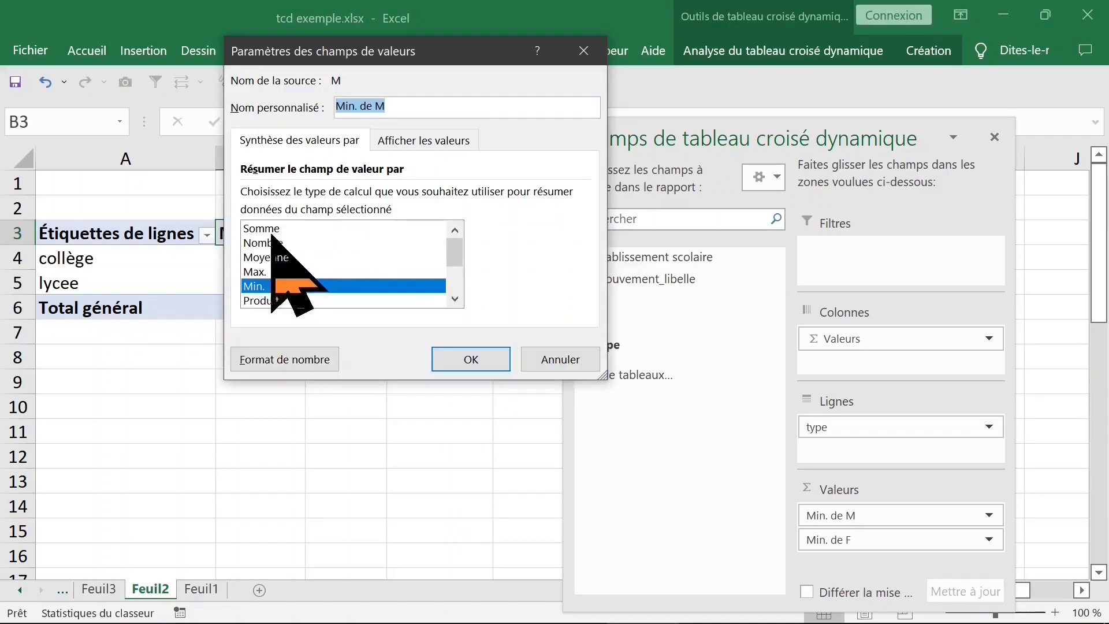
pyautogui.click(280, 257)
pyautogui.click(281, 244)
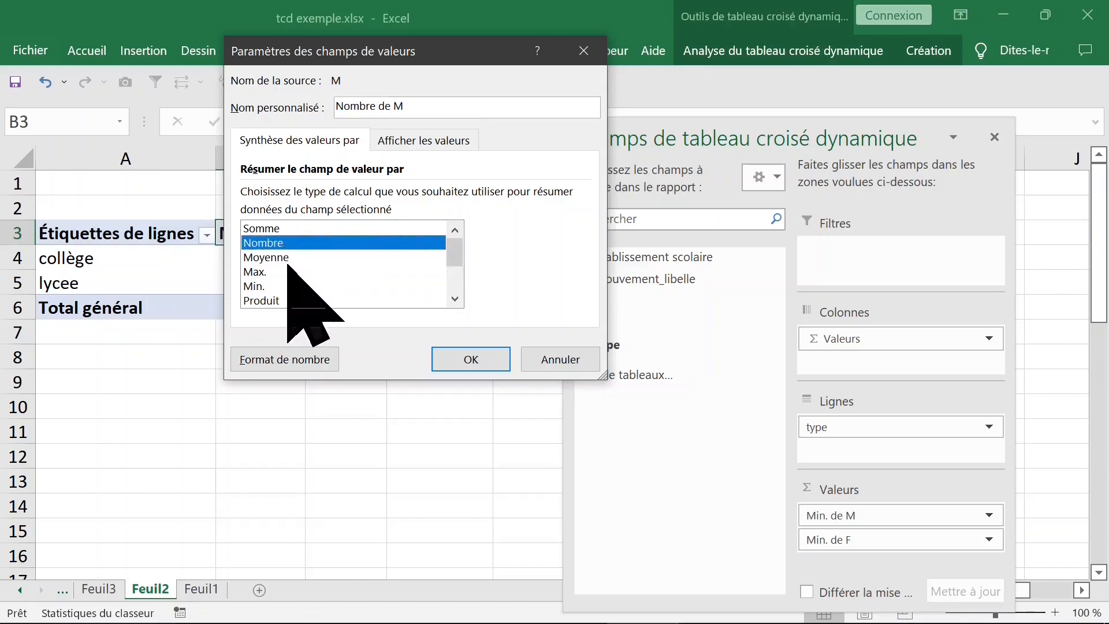
pyautogui.click(272, 229)
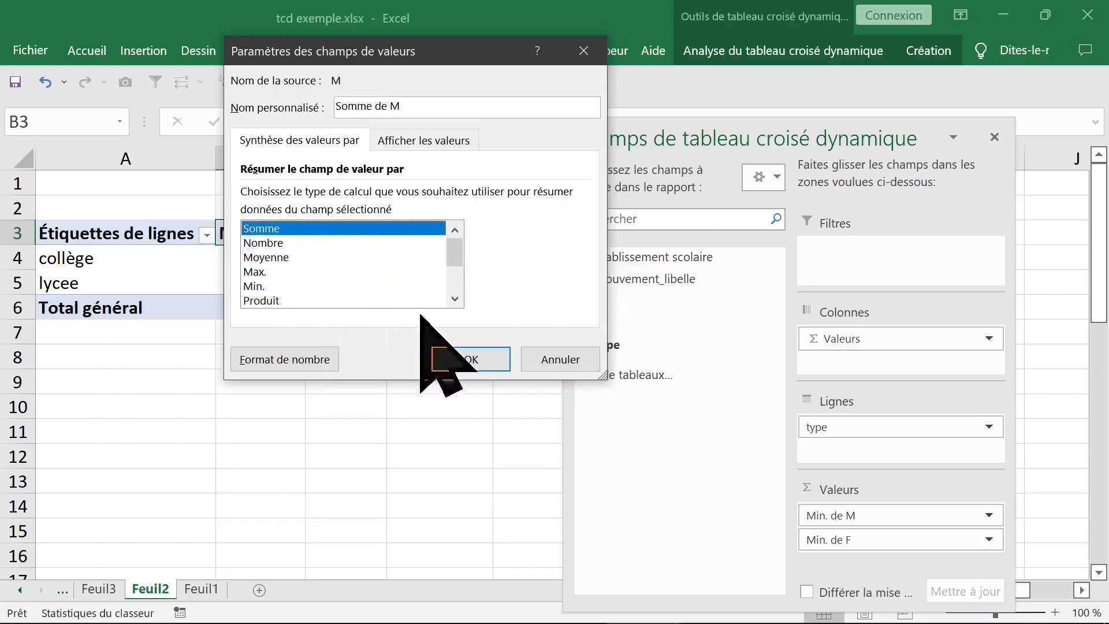
pyautogui.click(478, 358)
pyautogui.click(366, 237)
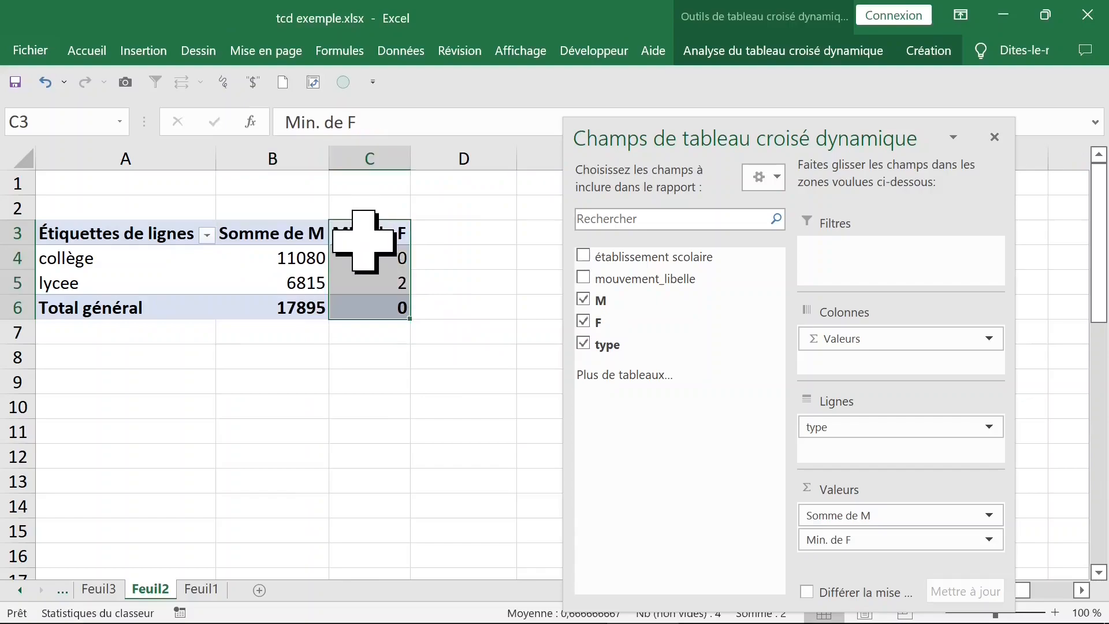
pyautogui.doubleClick(366, 239)
pyautogui.click(263, 229)
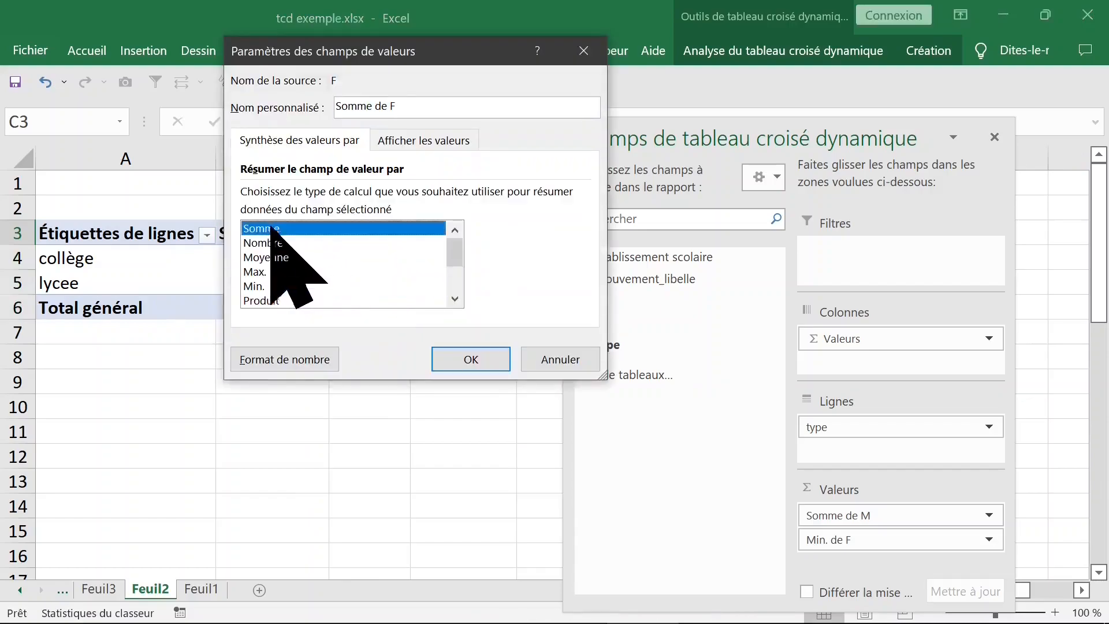
pyautogui.click(500, 355)
# Remove the M and F sums from the pivot table's values area
pyautogui.click(324, 408)
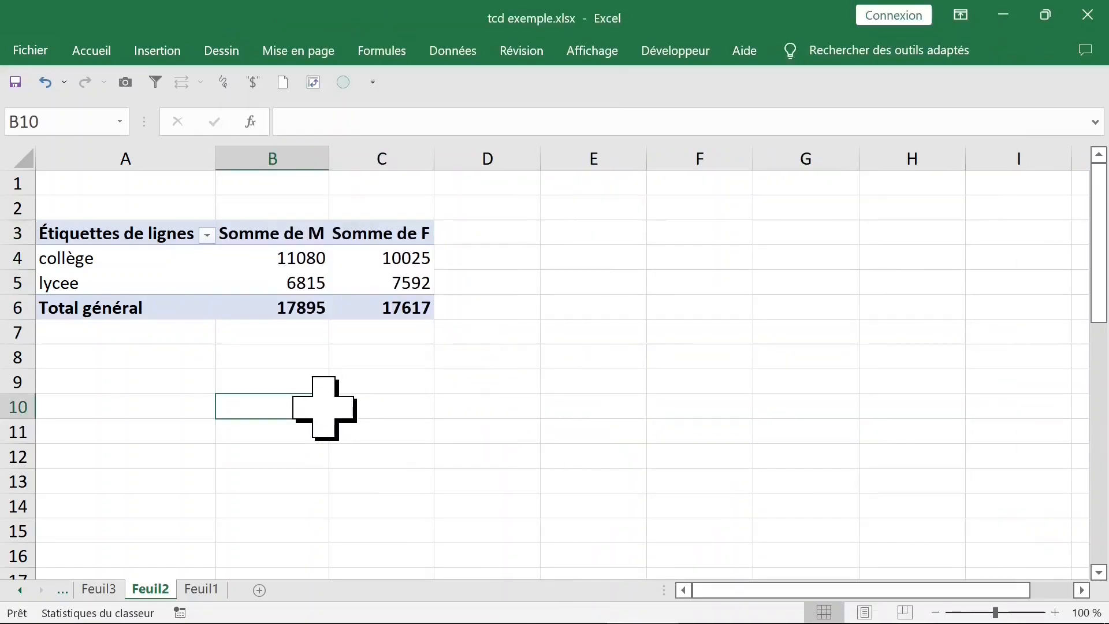
pyautogui.click(266, 276)
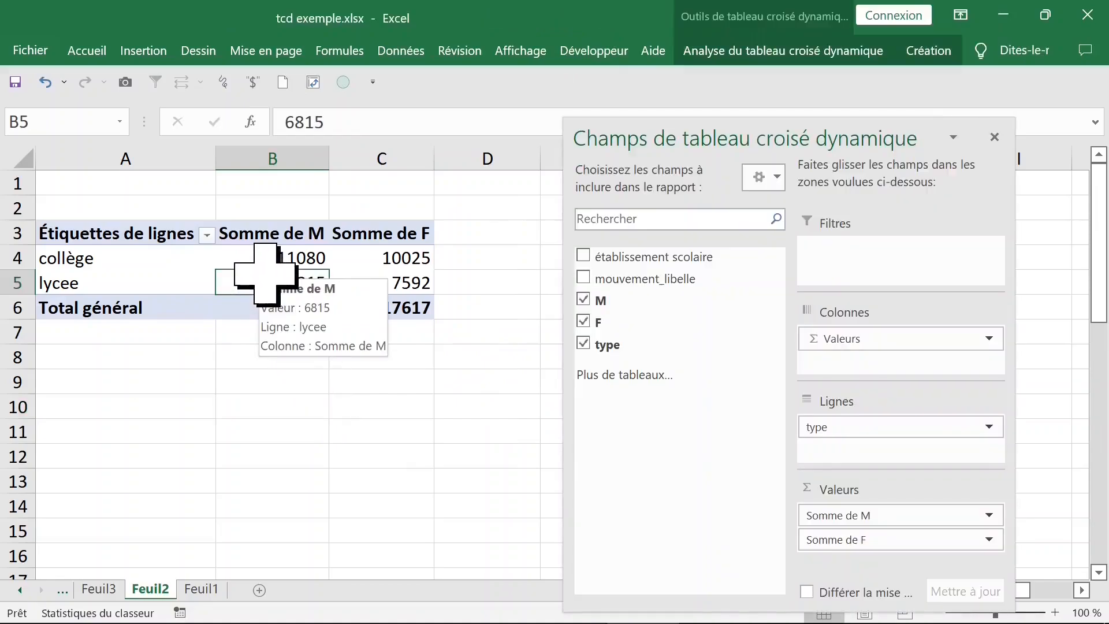
pyautogui.moveTo(874, 516); pyautogui.dragTo(691, 500)
pyautogui.moveTo(839, 523); pyautogui.dragTo(541, 461)
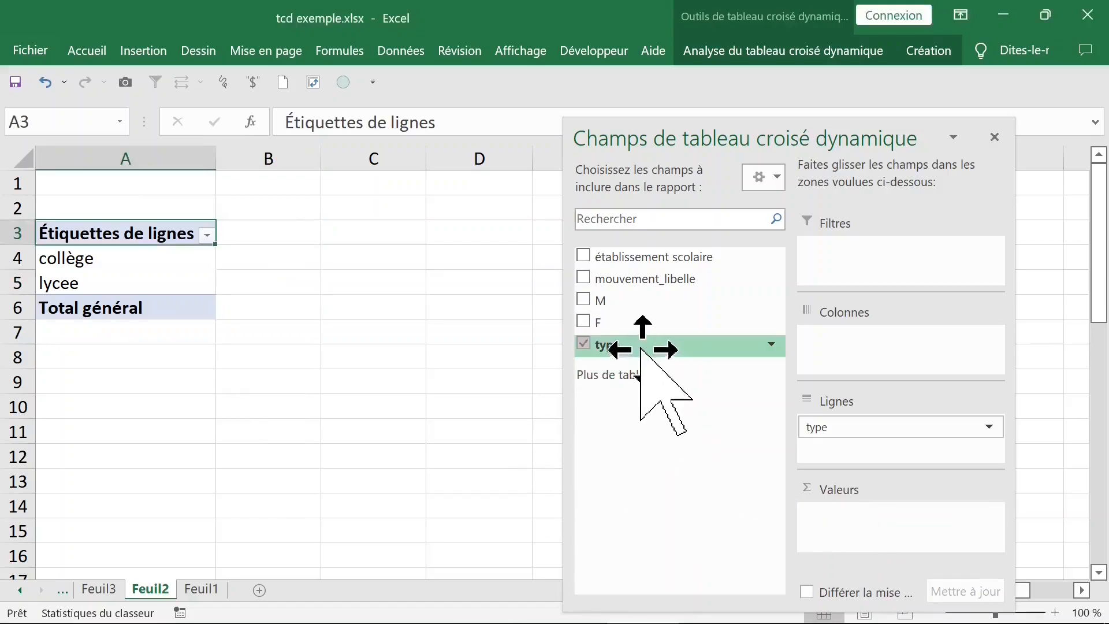
# Add the type field to the values area to count the records for each school type
pyautogui.moveTo(639, 347); pyautogui.dragTo(820, 452)
pyautogui.moveTo(920, 546); pyautogui.dragTo(905, 530)
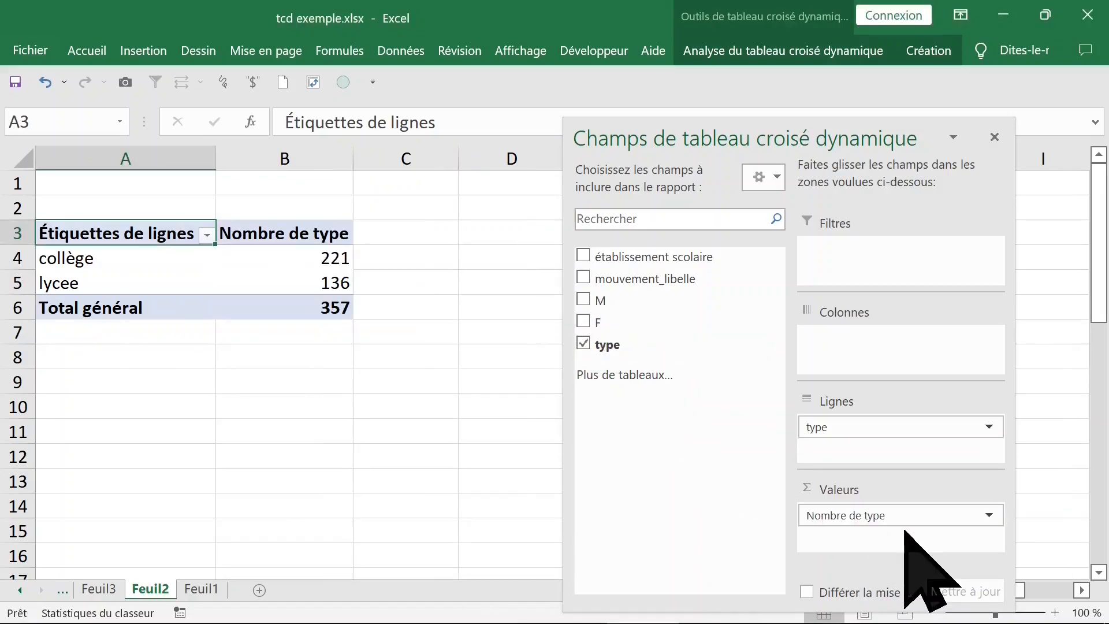
pyautogui.click(308, 260)
pyautogui.click(315, 281)
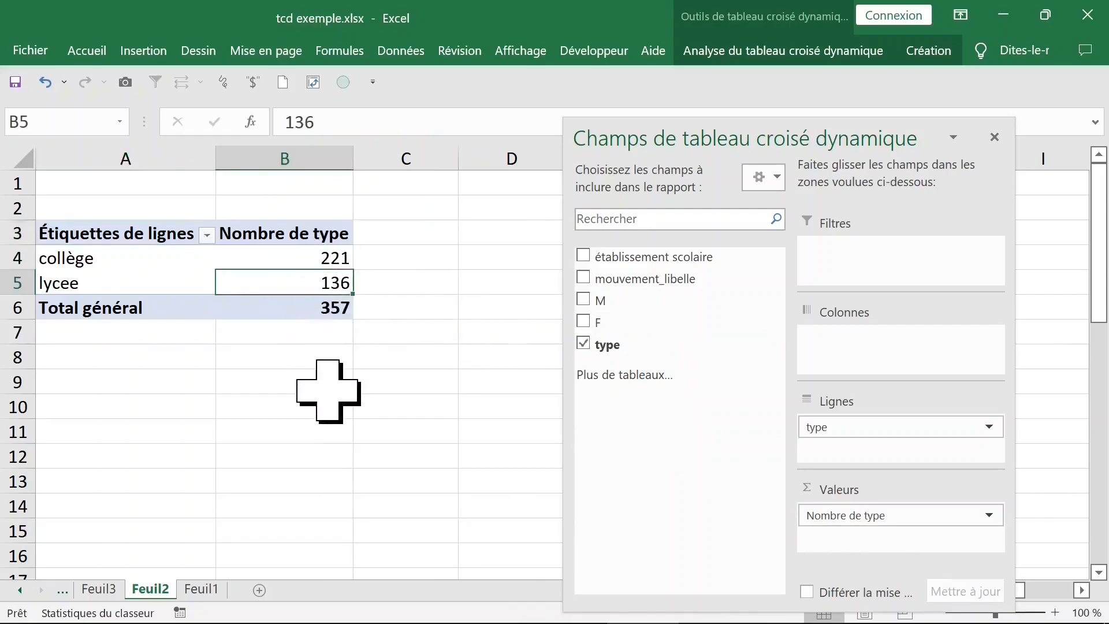
# Remove the type count from the values area and add mouvement_libelle as a report filter
pyautogui.moveTo(832, 511); pyautogui.dragTo(465, 442)
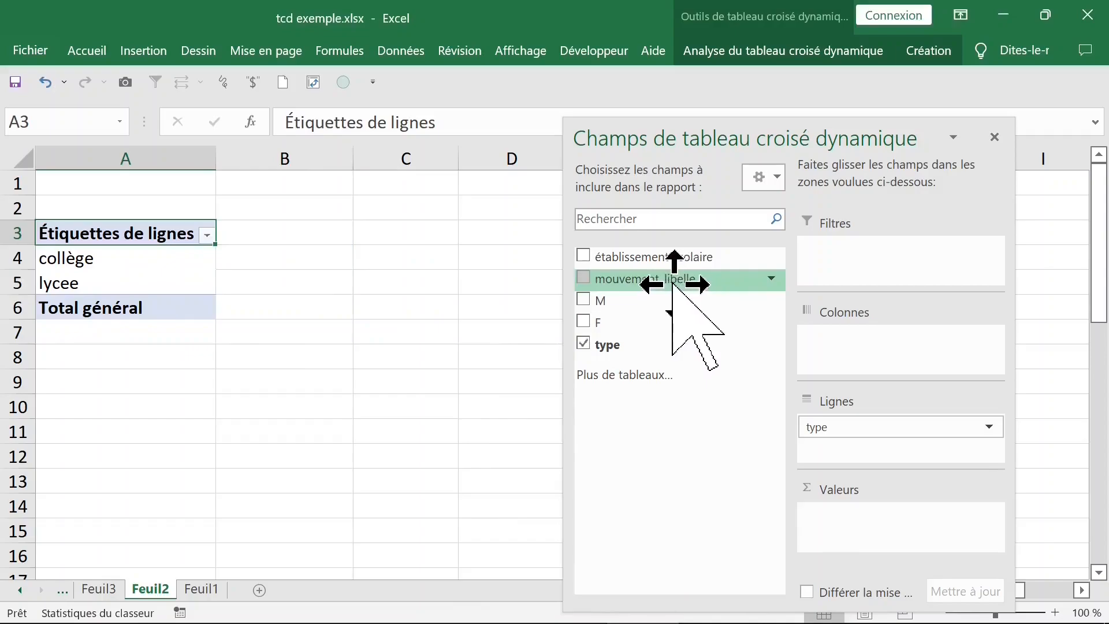
pyautogui.moveTo(673, 283); pyautogui.dragTo(709, 301)
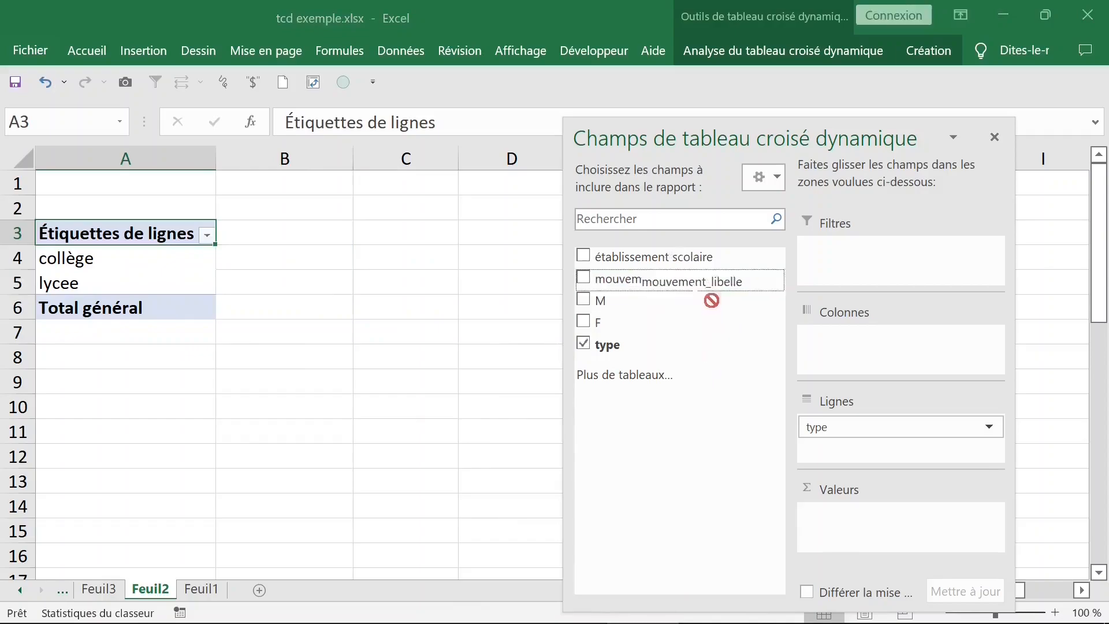
pyautogui.moveTo(837, 271); pyautogui.dragTo(856, 272)
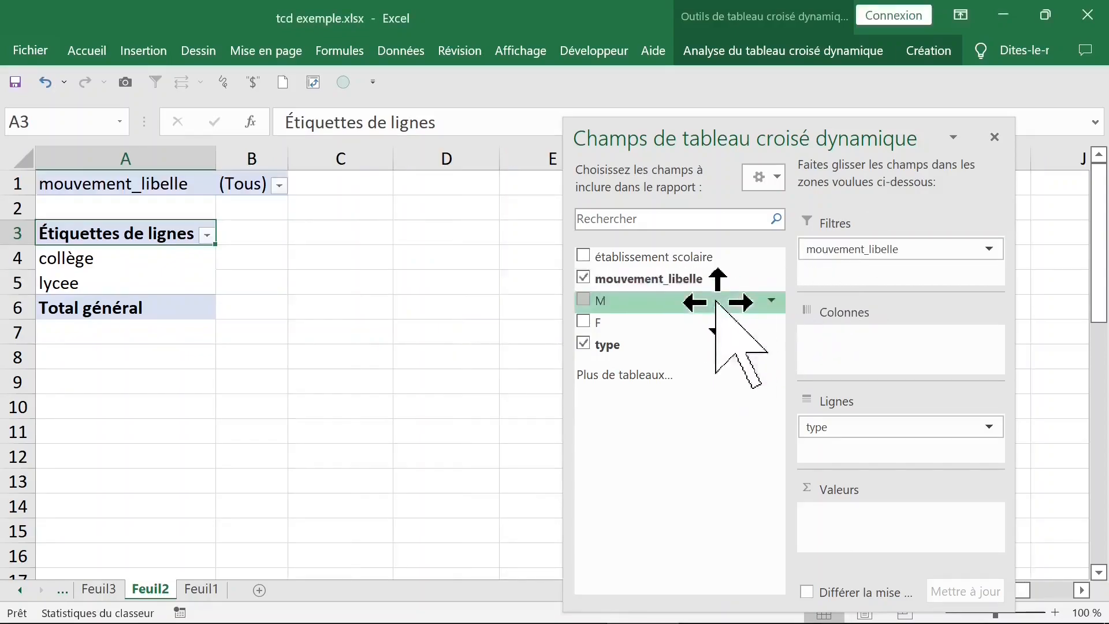
# Add the M and F fields to the pivot table's values area as sums
pyautogui.moveTo(636, 304); pyautogui.dragTo(794, 437)
pyautogui.moveTo(850, 522); pyautogui.dragTo(852, 523)
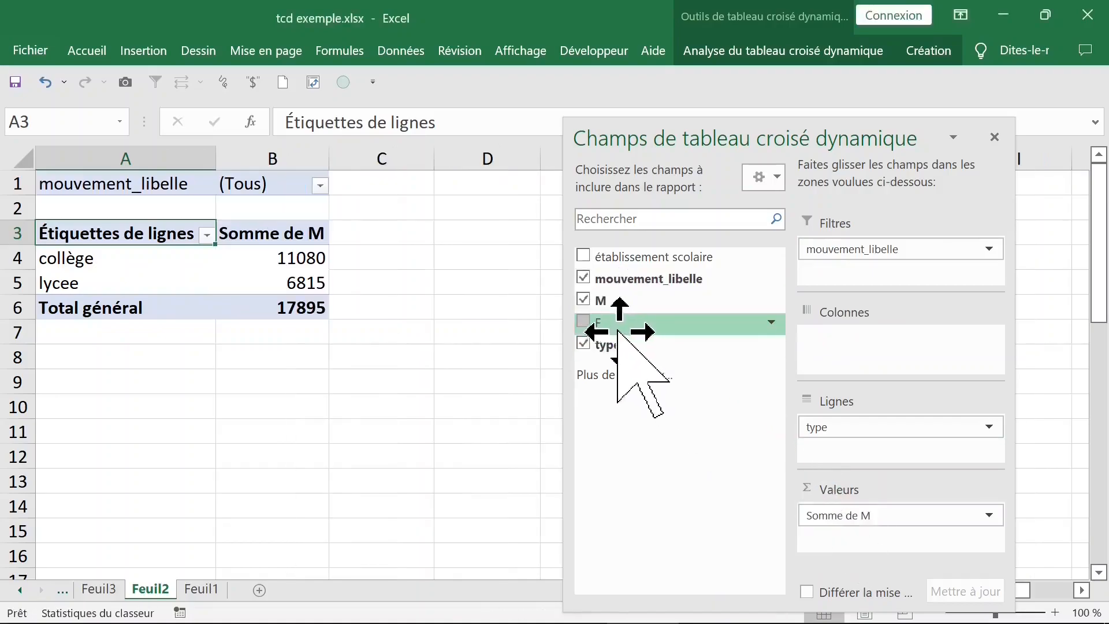
pyautogui.moveTo(617, 326); pyautogui.dragTo(839, 527)
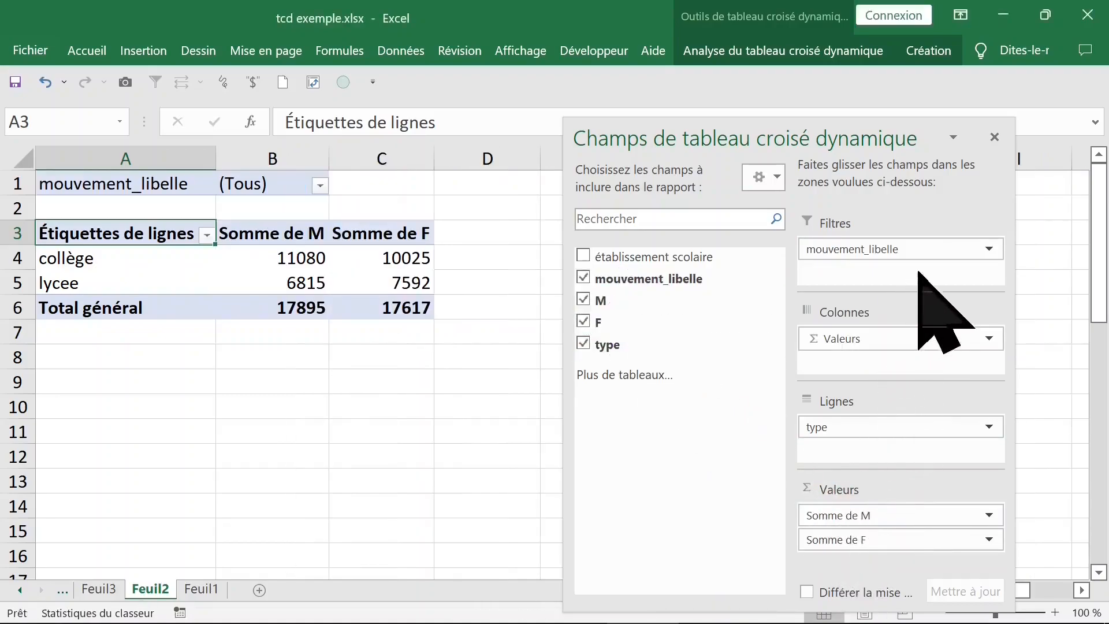
# Examine the available mouvement_libelle filter items, keeping the filter on (Tous)
pyautogui.click(319, 185)
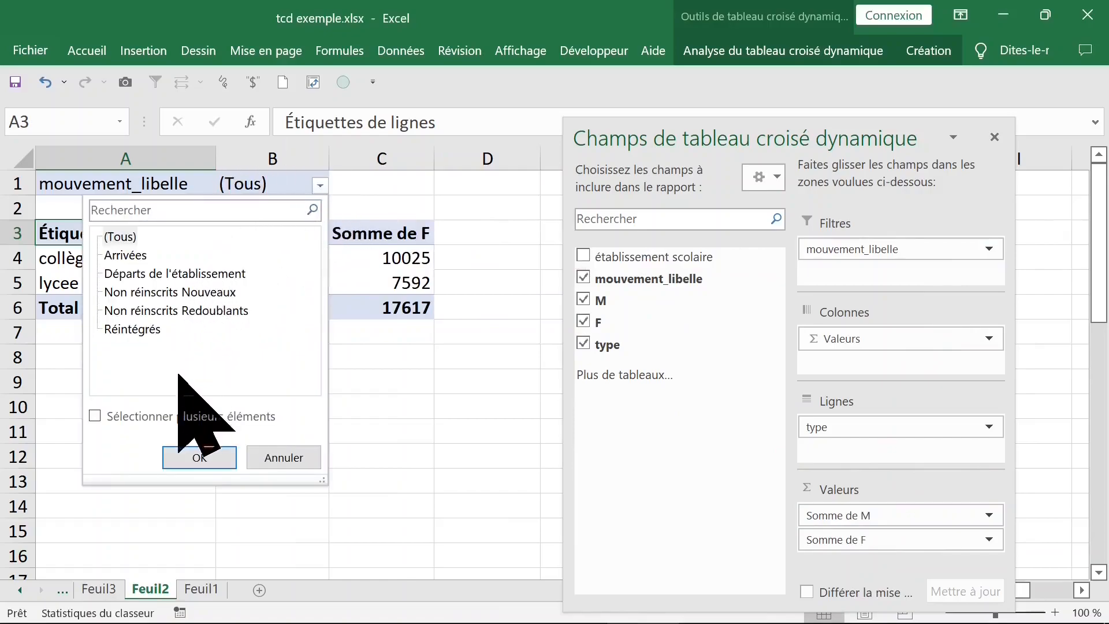
pyautogui.click(200, 458)
pyautogui.click(382, 282)
pyautogui.click(273, 258)
# Generate a separate report filter page for each mouvement_libelle item and look through the new sheets
pyautogui.click(994, 137)
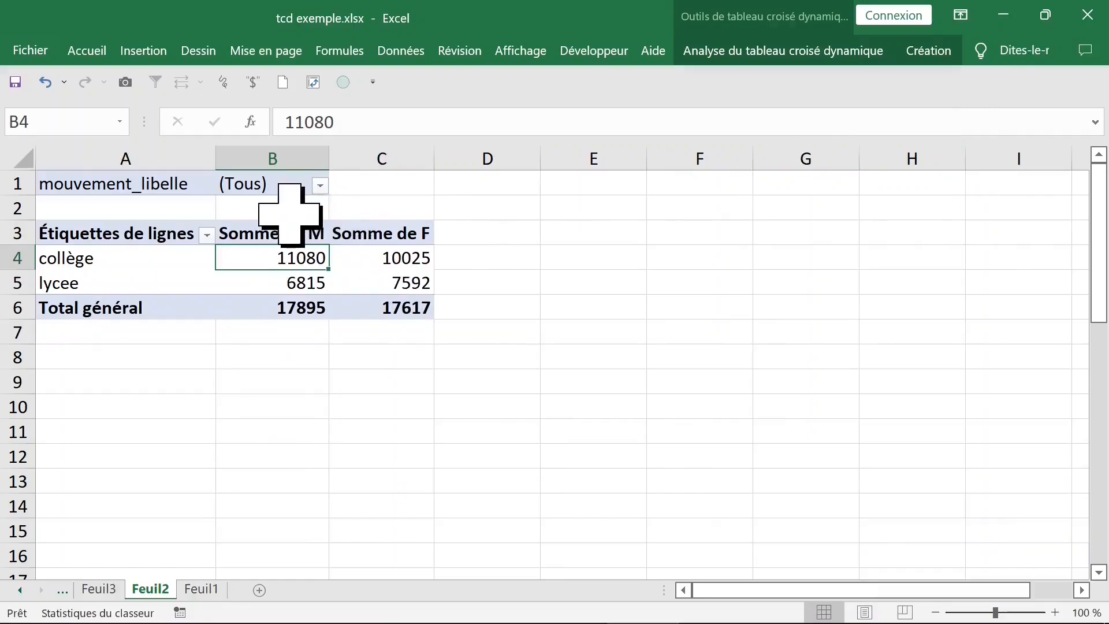
pyautogui.click(811, 55)
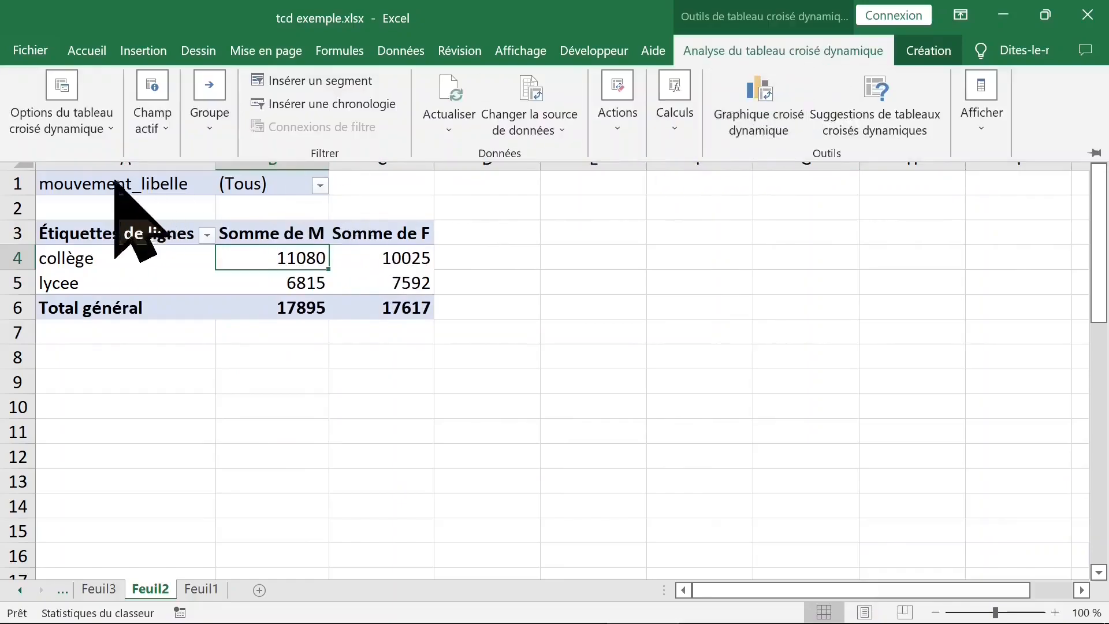
pyautogui.click(69, 130)
pyautogui.click(92, 229)
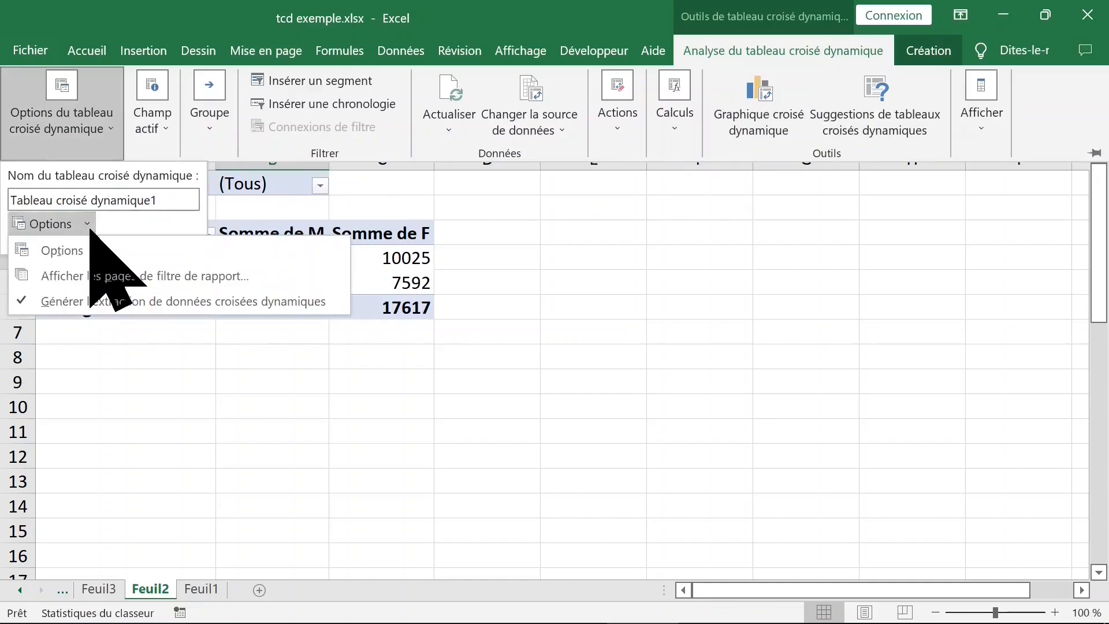
pyautogui.click(86, 276)
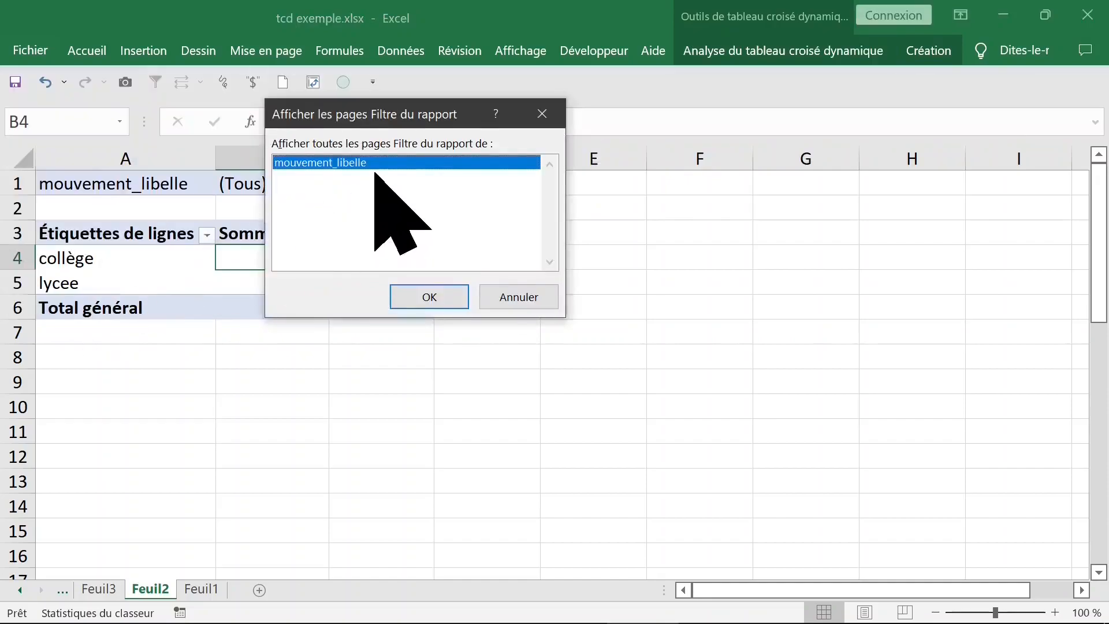
pyautogui.click(429, 297)
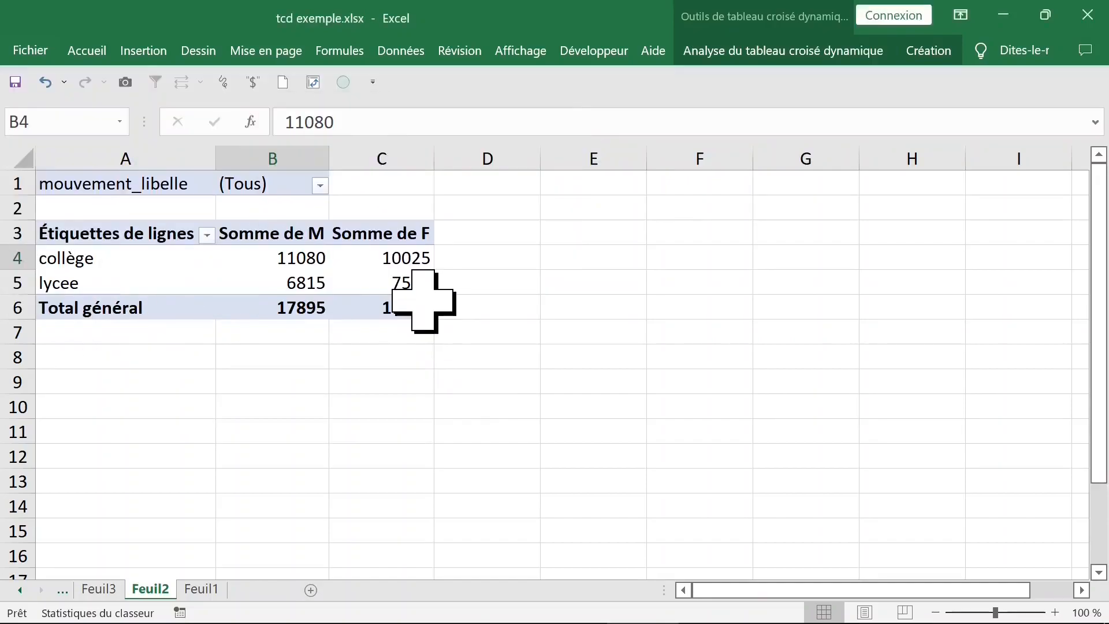
pyautogui.click(295, 589)
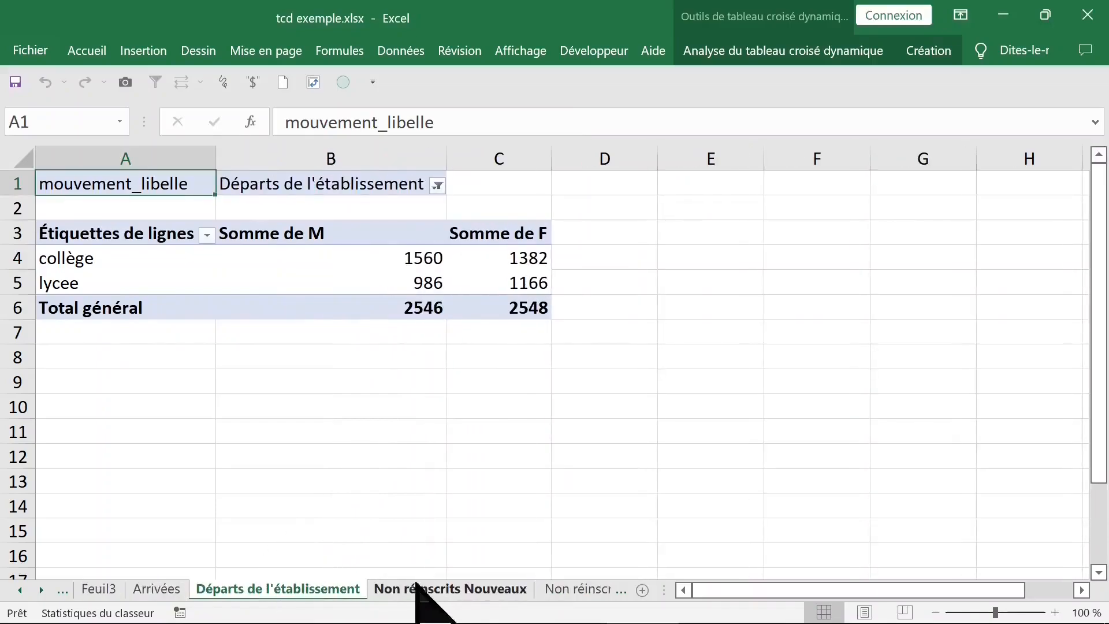
pyautogui.click(416, 588)
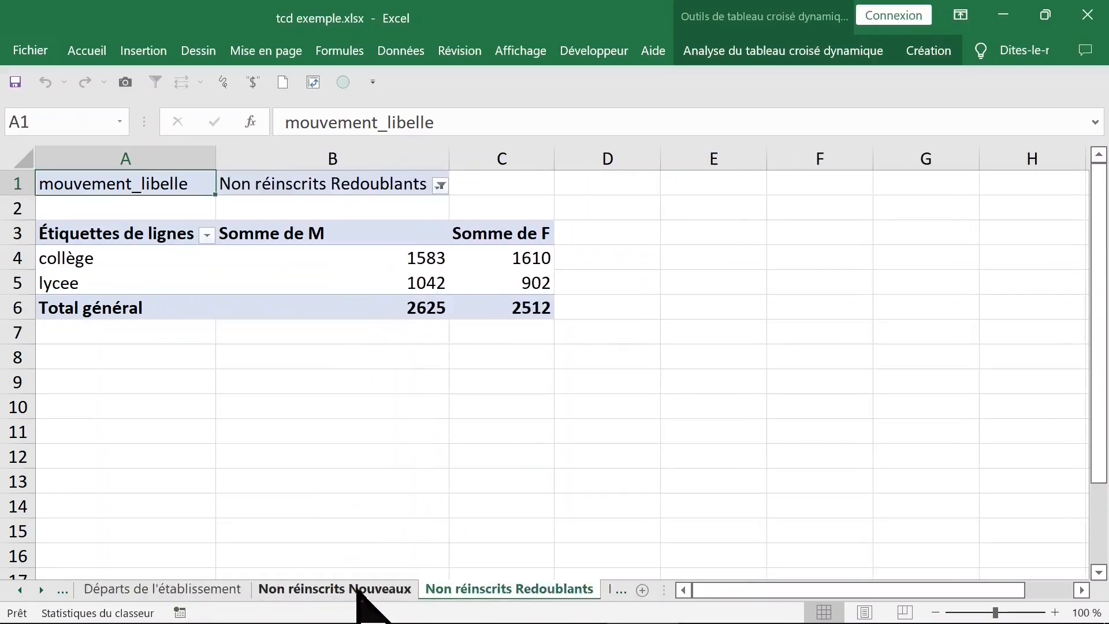
pyautogui.click(330, 589)
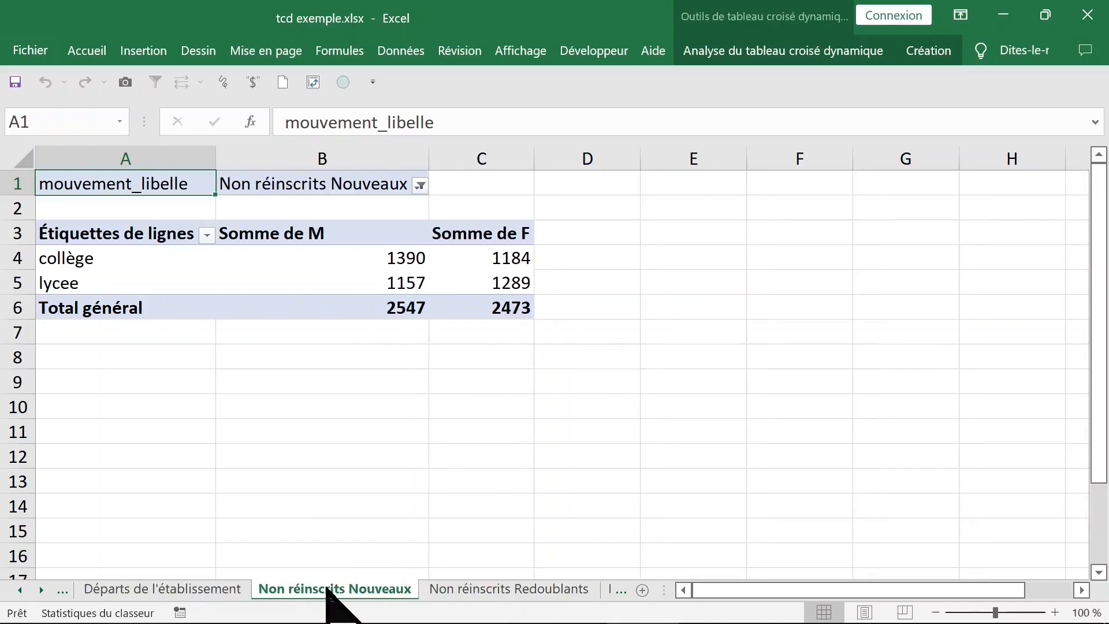
# Delete the Non réinscrits Nouveaux, Non réinscrits Redoublants and Réintégrés sheets
pyautogui.rightClick(326, 590)
pyautogui.click(381, 362)
pyautogui.click(508, 377)
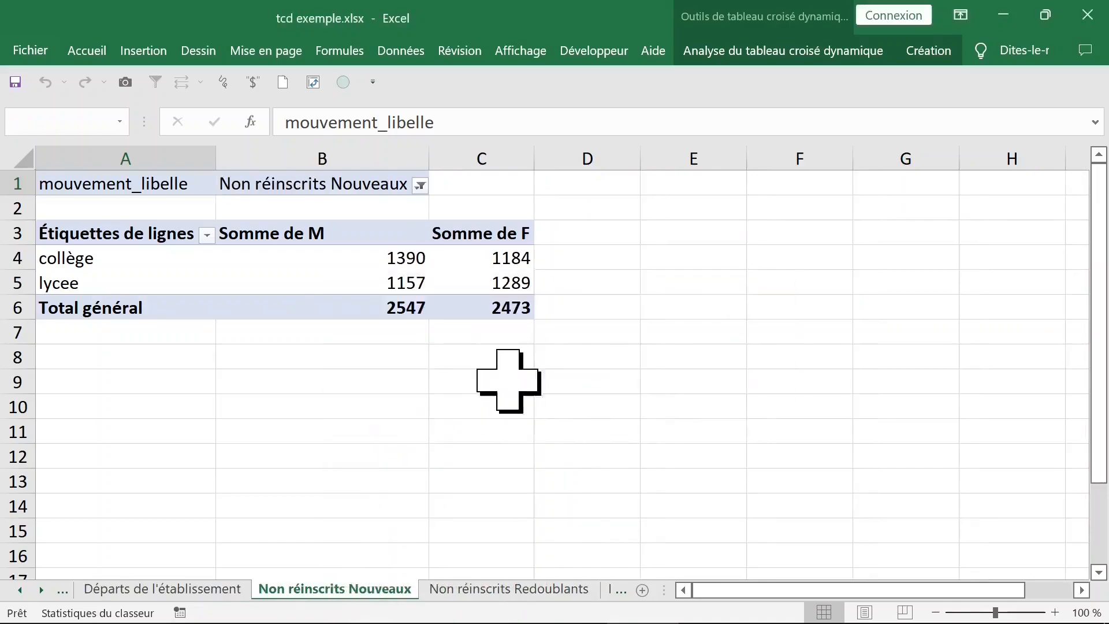
pyautogui.rightClick(359, 589)
pyautogui.click(392, 369)
pyautogui.click(508, 379)
pyautogui.rightClick(287, 587)
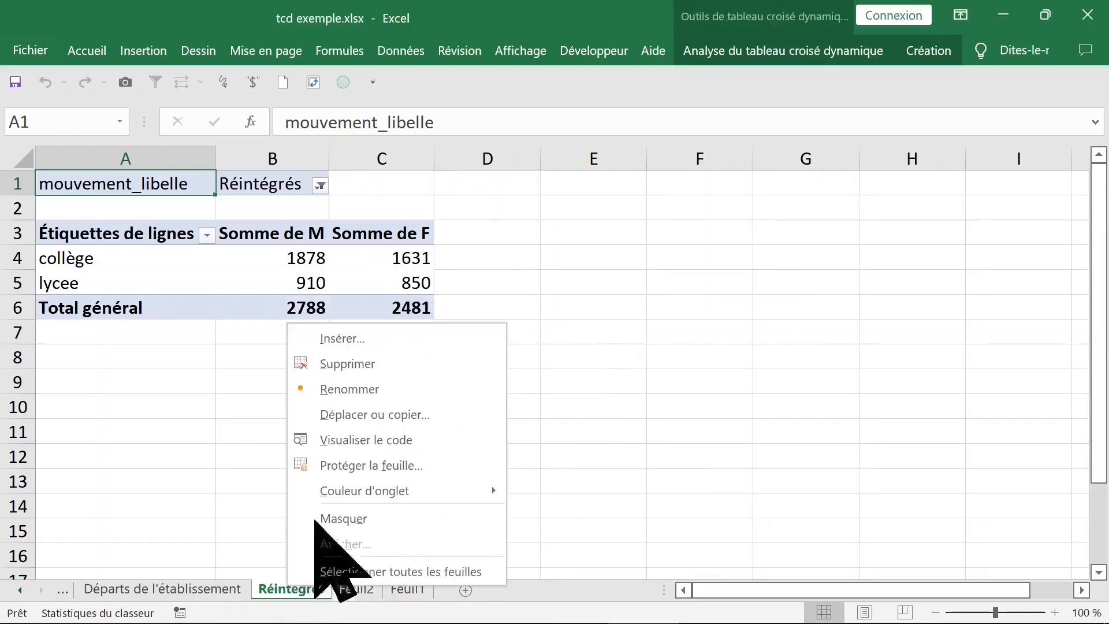
pyautogui.click(370, 364)
pyautogui.click(509, 379)
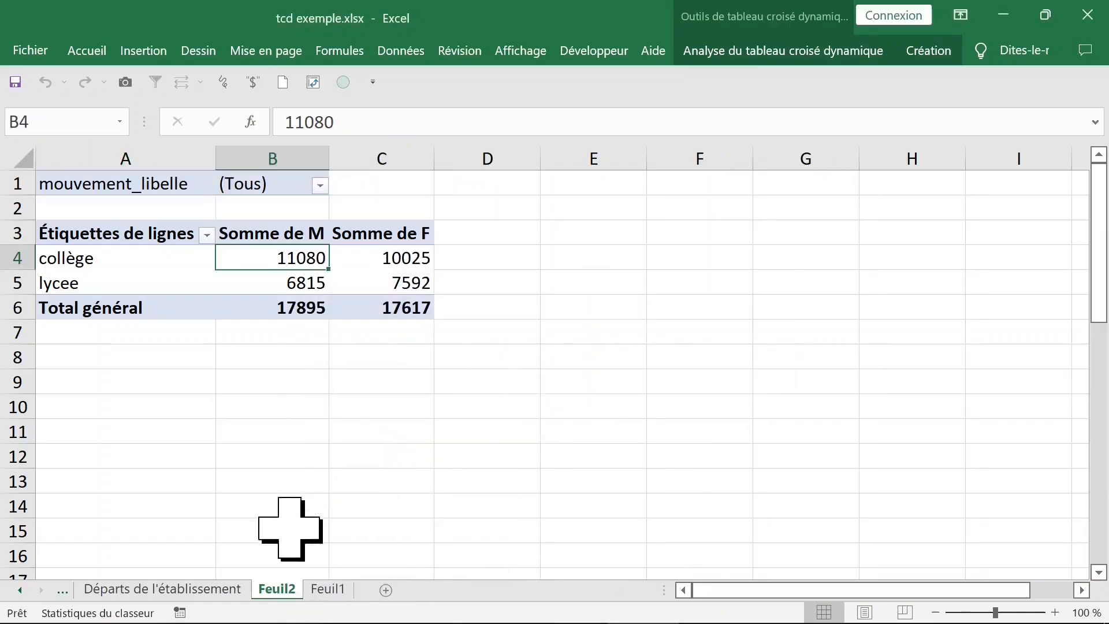
# Delete the Départs de l'établissement sheet and the Feuil2 pivot table sheet
pyautogui.rightClick(209, 588)
pyautogui.click(296, 368)
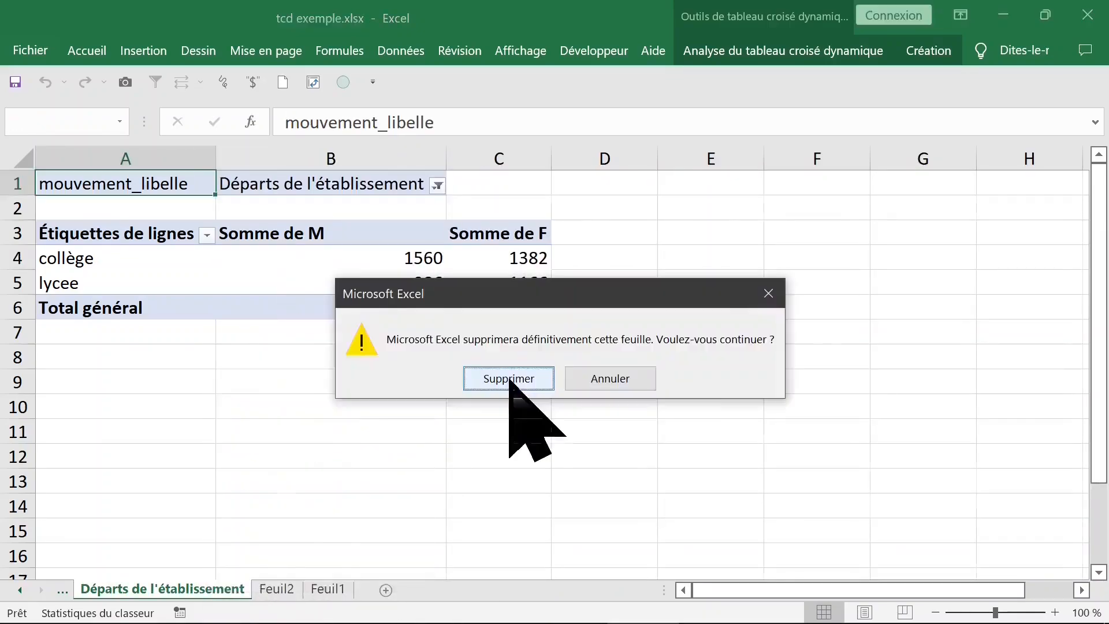
pyautogui.click(509, 379)
pyautogui.rightClick(98, 588)
pyautogui.click(191, 369)
pyautogui.click(523, 379)
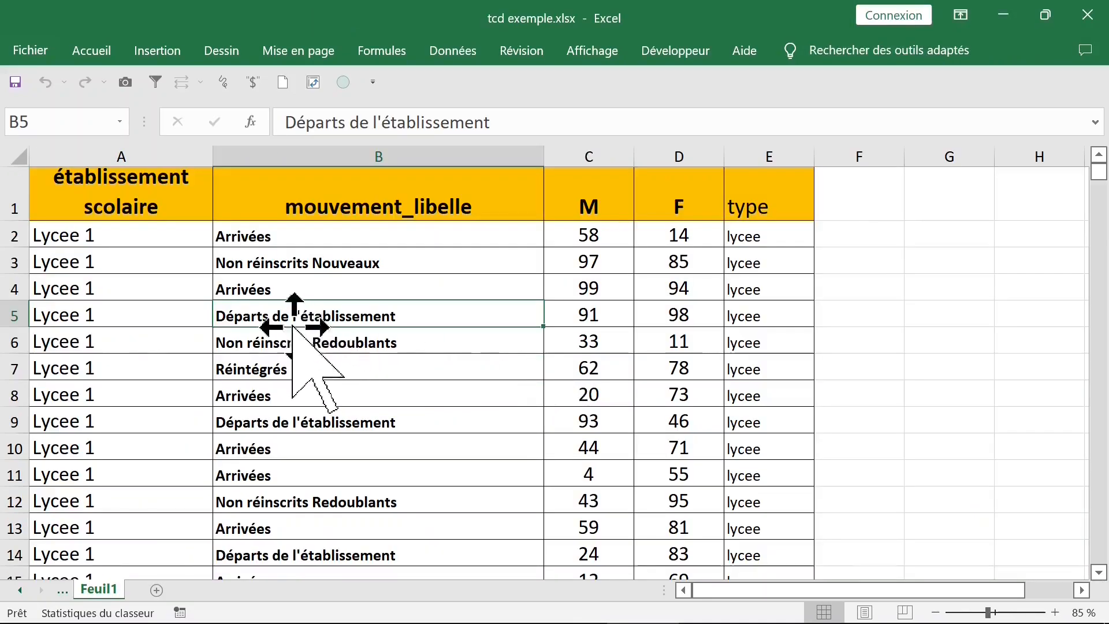
# Create a new pivot table from the range Feuil1!$A$1:$E$358 on a new worksheet
pyautogui.click(297, 289)
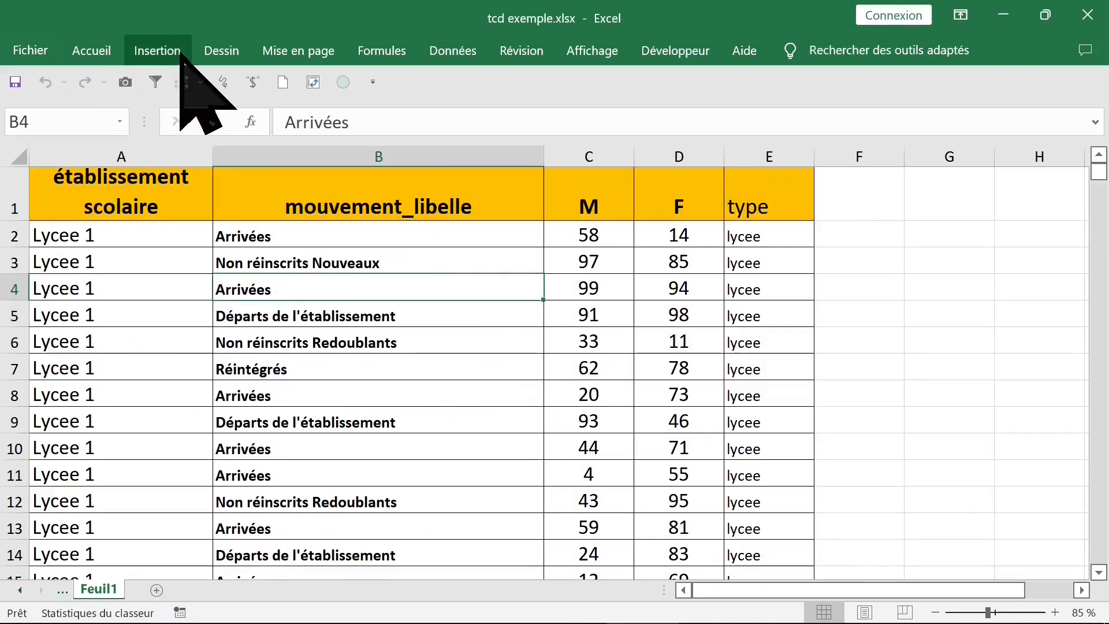
pyautogui.click(157, 51)
pyautogui.click(32, 107)
pyautogui.click(43, 188)
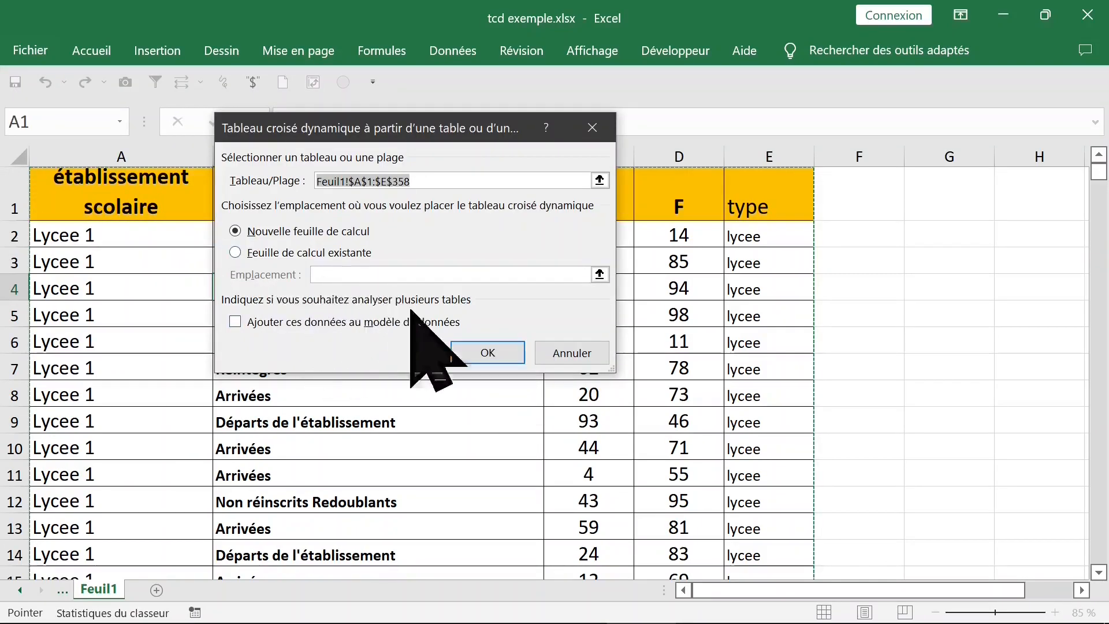
pyautogui.click(489, 354)
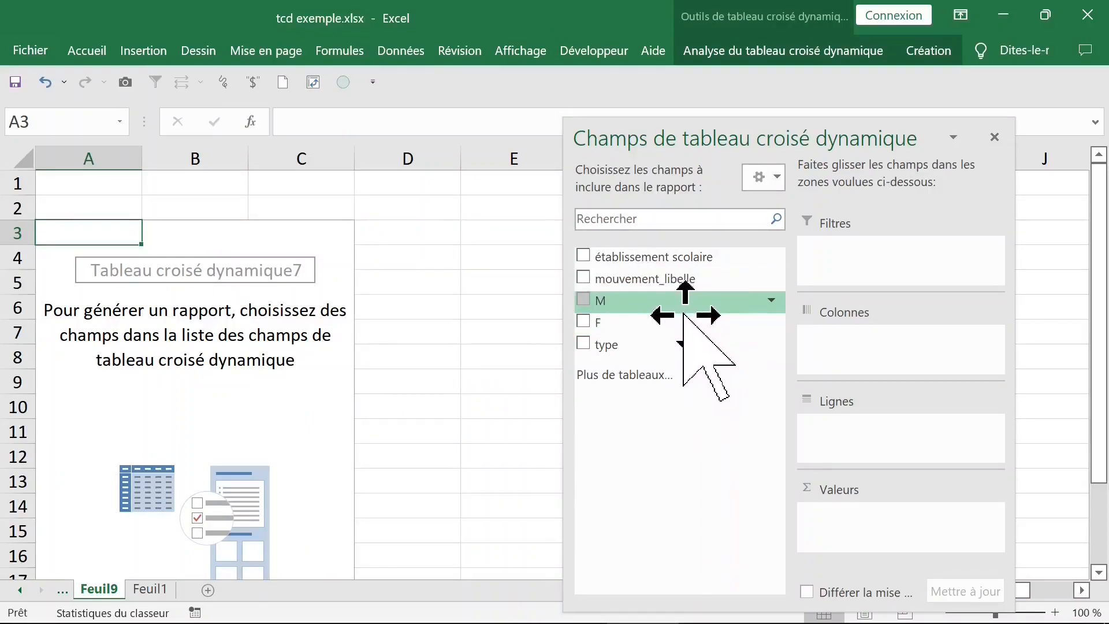
# Add type as the report filter and the M and F fields as summed values
pyautogui.moveTo(662, 342); pyautogui.dragTo(816, 325)
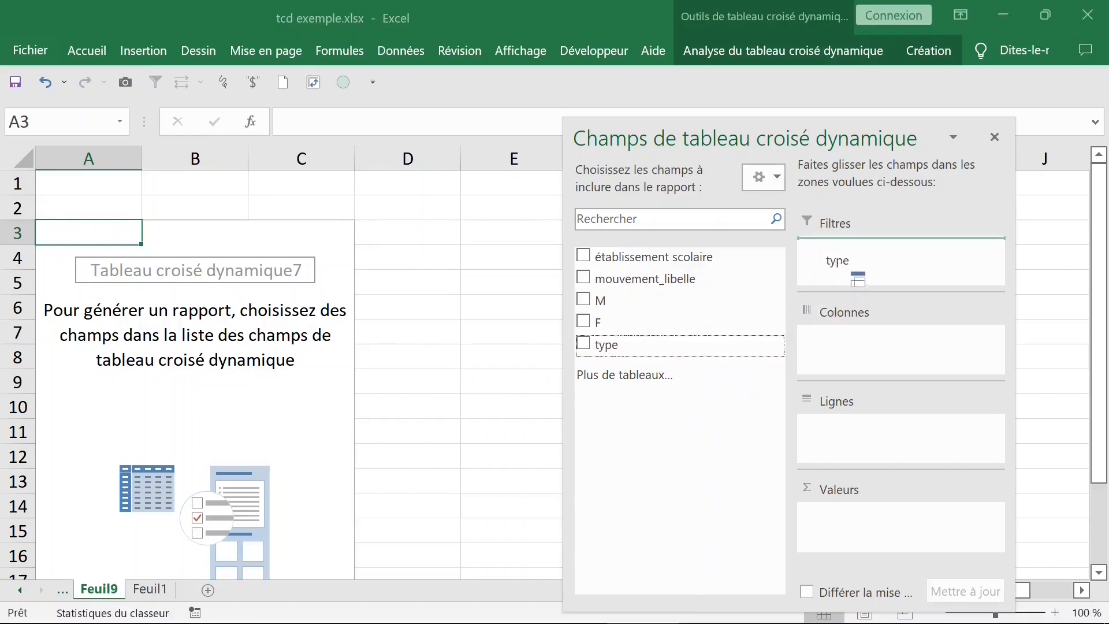
pyautogui.moveTo(854, 271); pyautogui.dragTo(839, 263)
pyautogui.moveTo(676, 300); pyautogui.dragTo(876, 442)
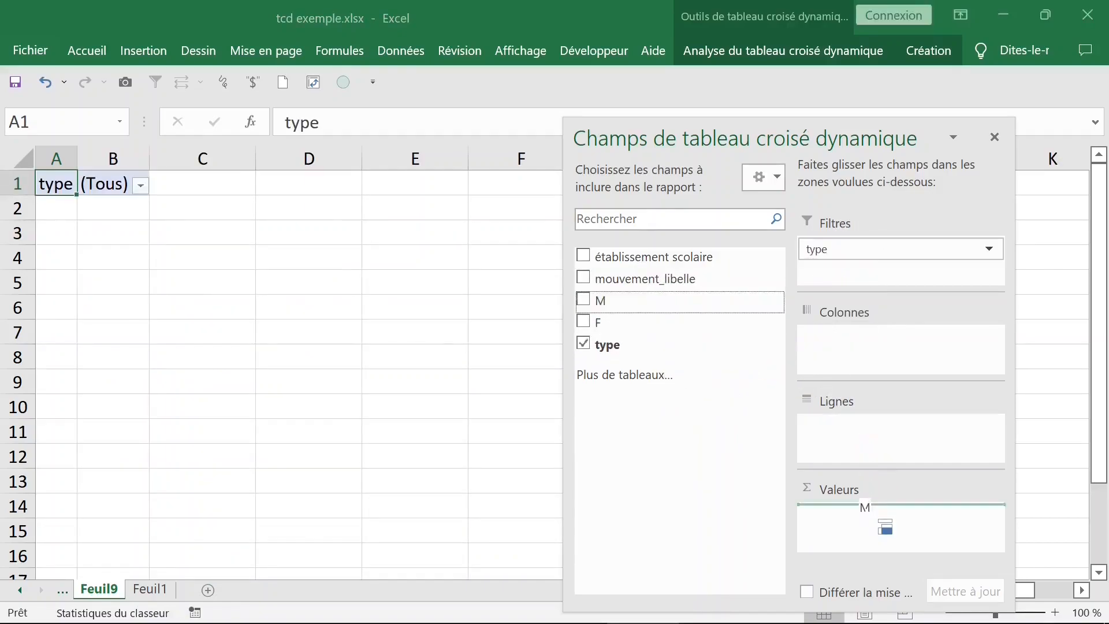
pyautogui.moveTo(867, 511); pyautogui.dragTo(866, 511)
pyautogui.moveTo(673, 323); pyautogui.dragTo(814, 471)
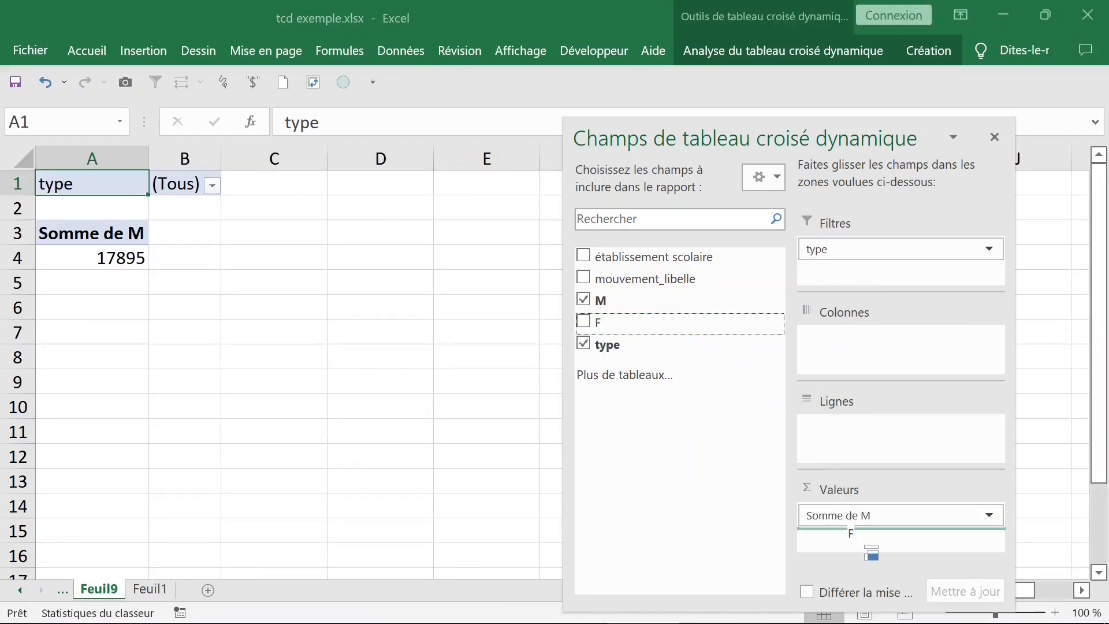
pyautogui.moveTo(866, 546); pyautogui.dragTo(854, 536)
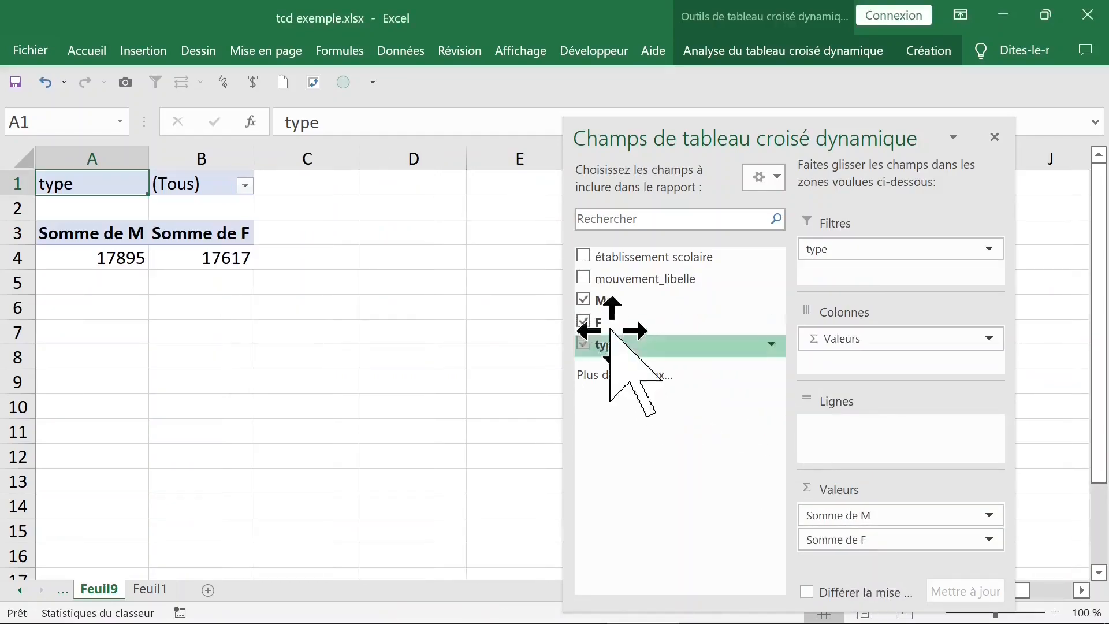
# Check the type filter's items and move the type field from the report filter to the rows
pyautogui.click(245, 185)
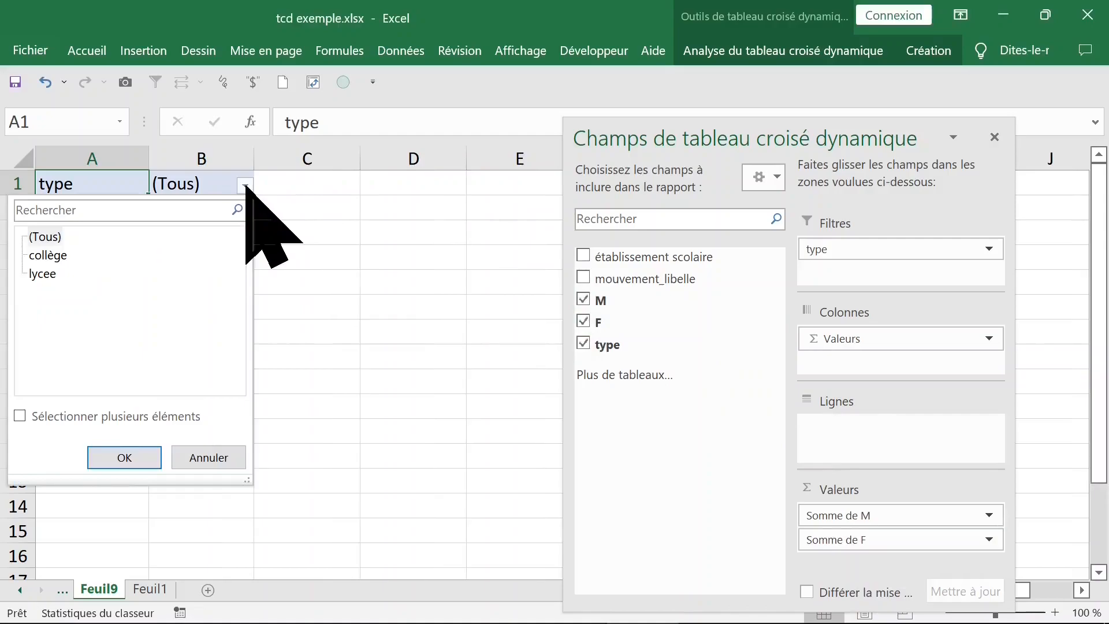
pyautogui.click(245, 185)
pyautogui.moveTo(879, 247); pyautogui.dragTo(890, 289)
pyautogui.moveTo(861, 341); pyautogui.dragTo(854, 421)
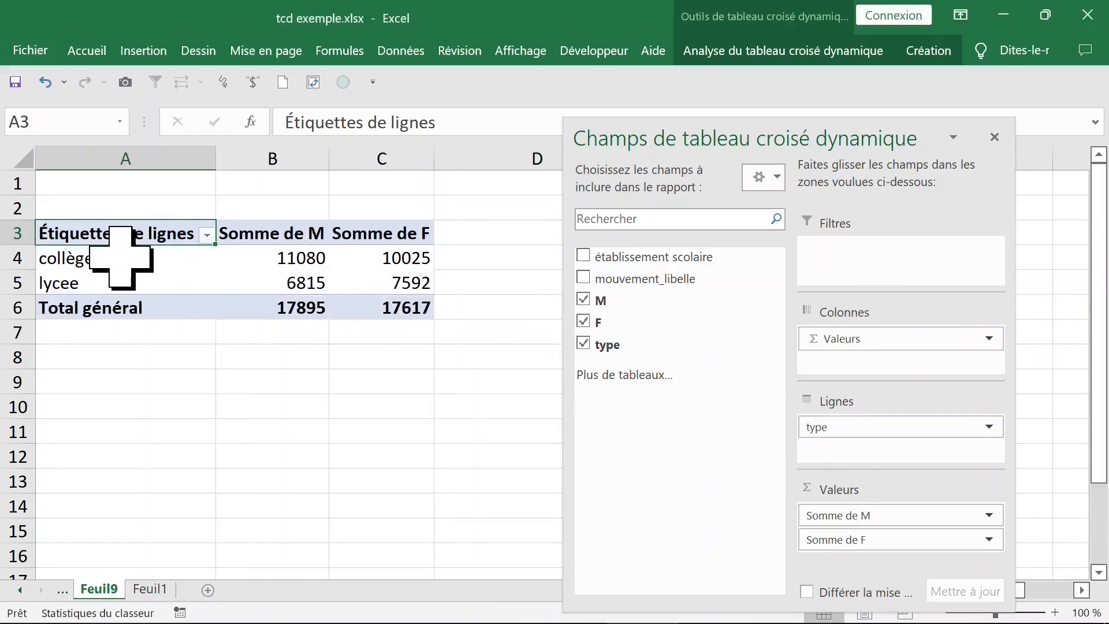
pyautogui.click(256, 260)
pyautogui.click(116, 259)
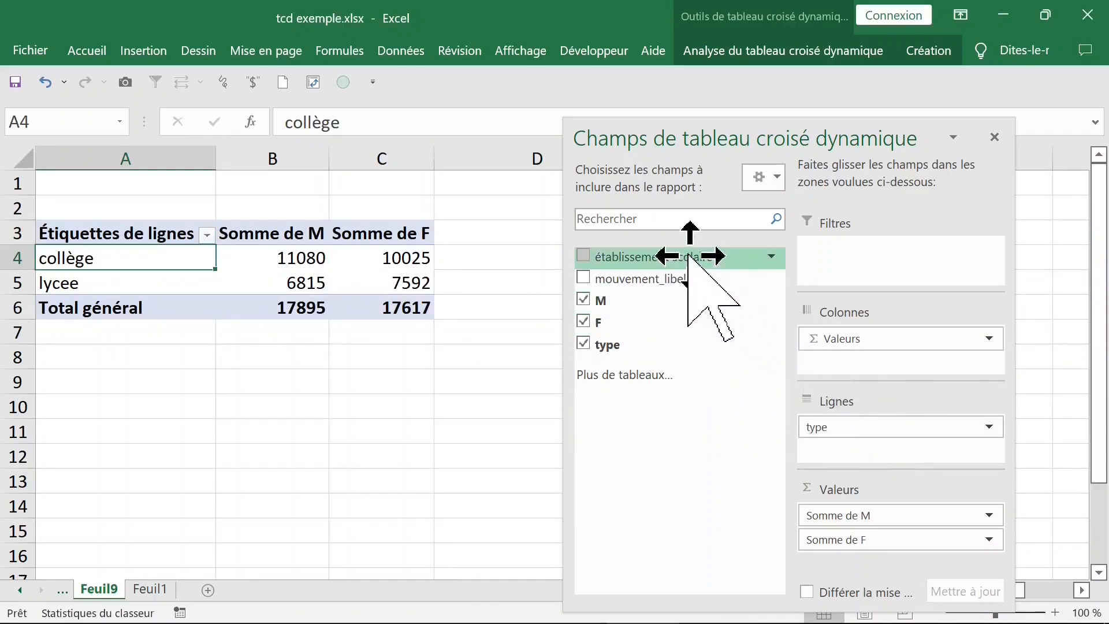
# Add établissement scolaire to the rows beneath type and close the pivot table field list
pyautogui.moveTo(689, 256); pyautogui.dragTo(846, 445)
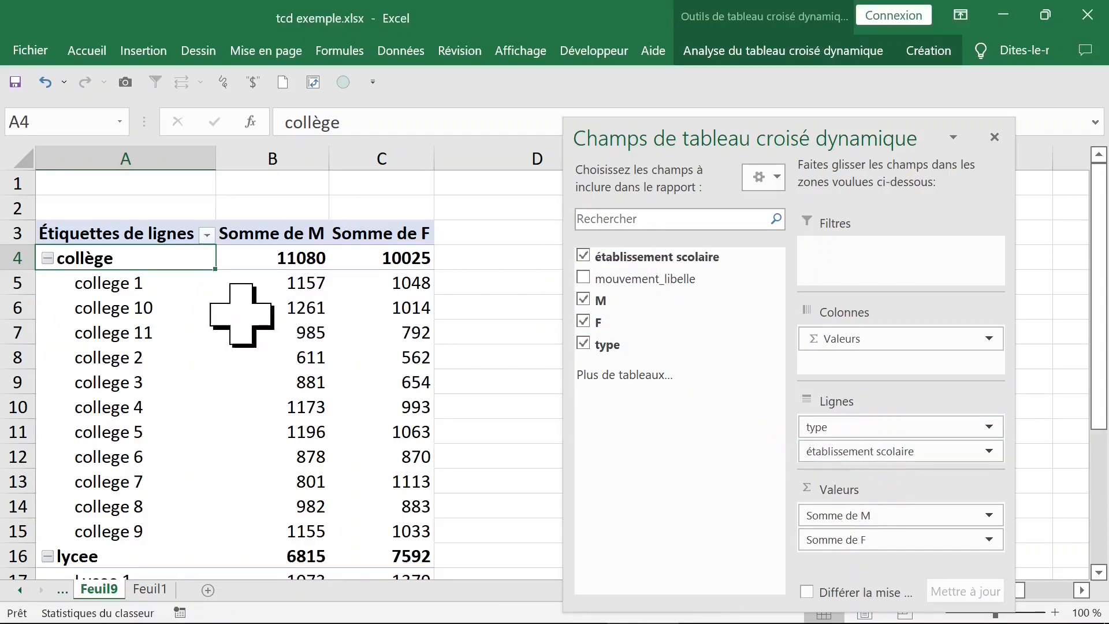
pyautogui.click(314, 309)
pyautogui.click(994, 136)
# Show the report in tabular form with all item labels repeated
pyautogui.click(928, 50)
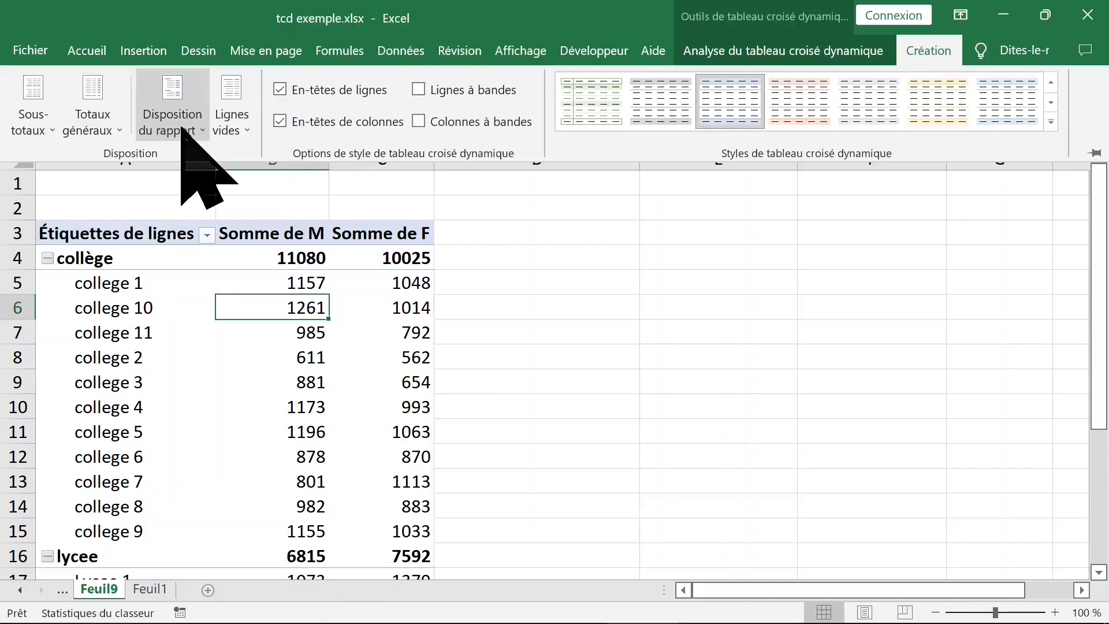
pyautogui.click(99, 107)
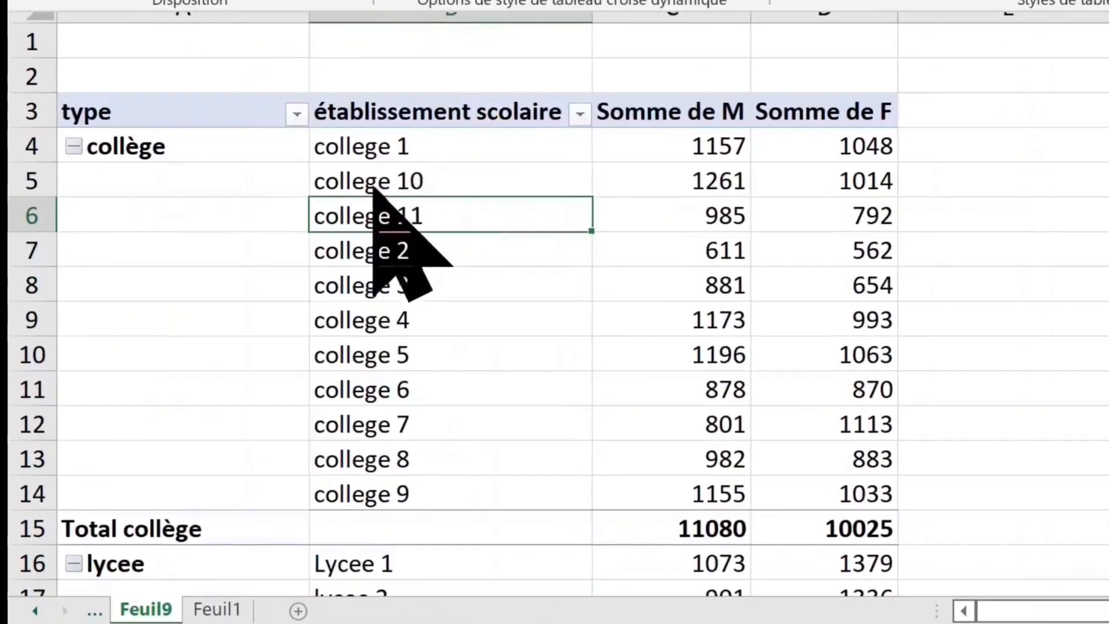
pyautogui.click(229, 138)
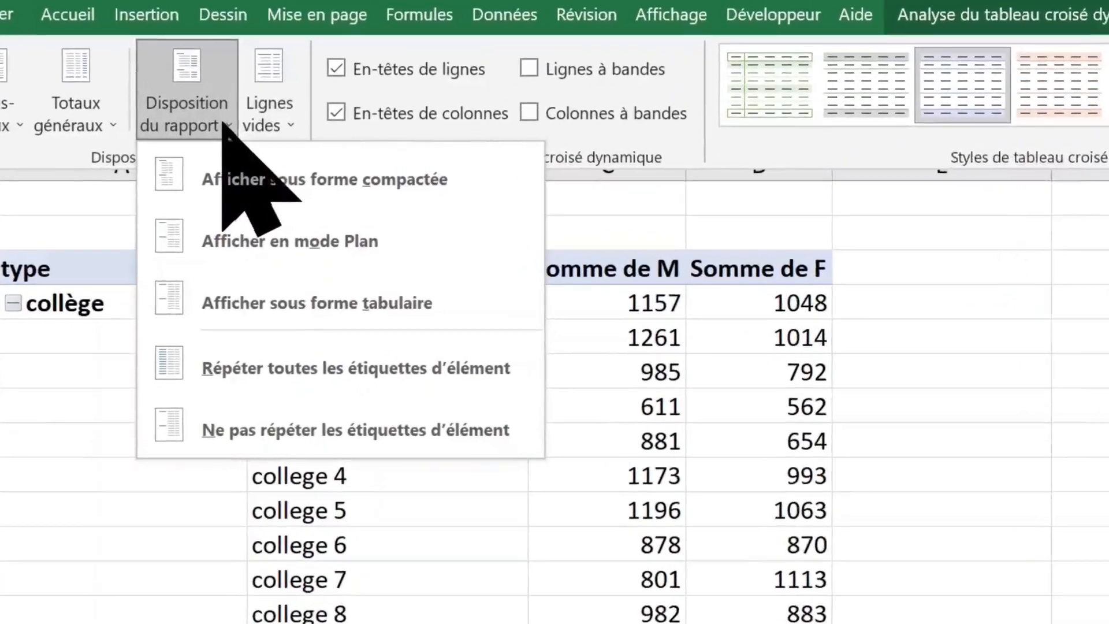
pyautogui.click(291, 376)
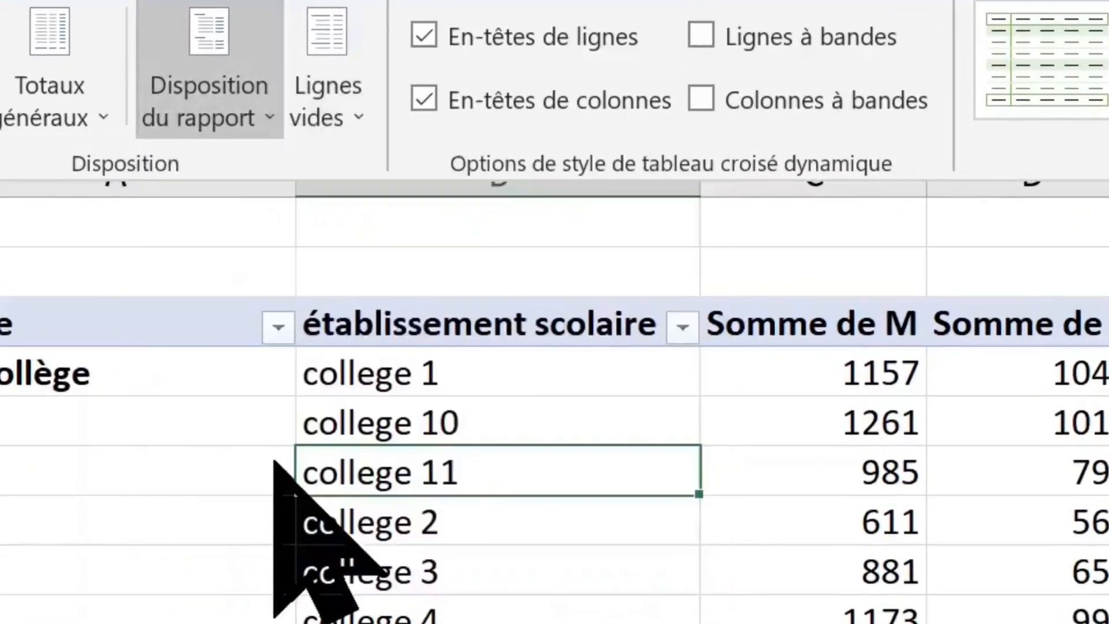
pyautogui.click(228, 116)
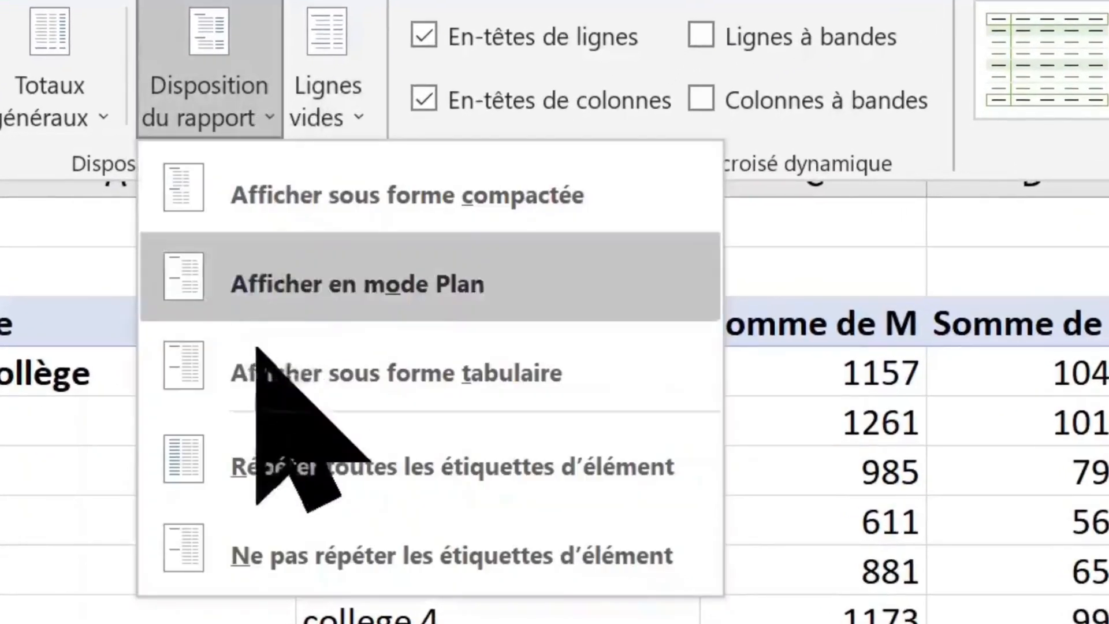
pyautogui.click(277, 398)
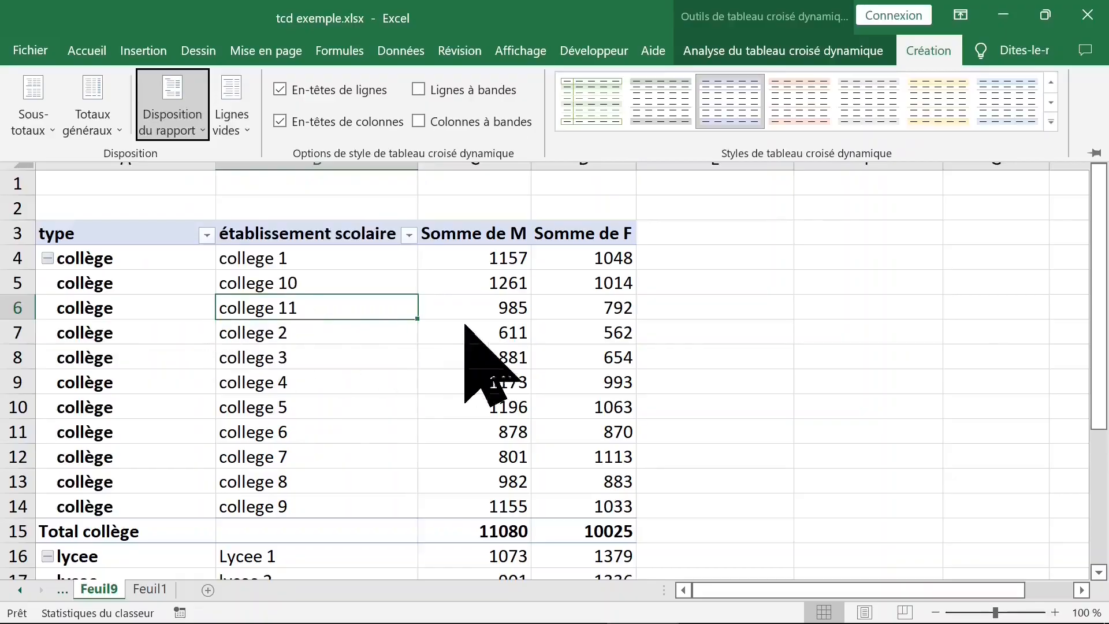
# Collapse the collège group in the pivot table's type column
pyautogui.scroll(-1, 705, 370)
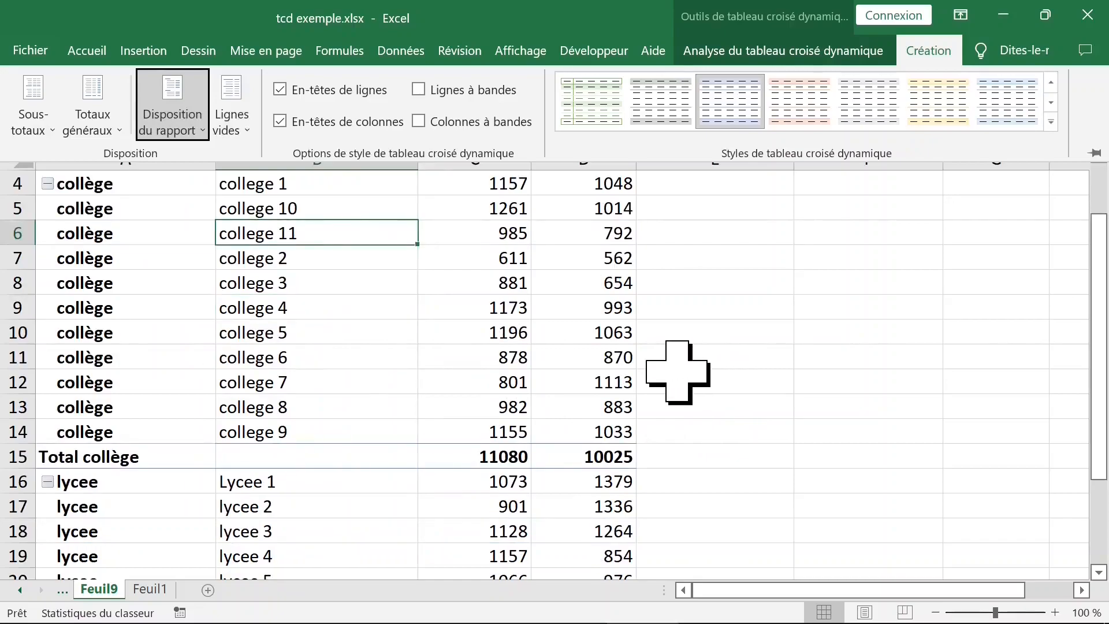
pyautogui.click(608, 462)
pyautogui.scroll(-5, 735, 412)
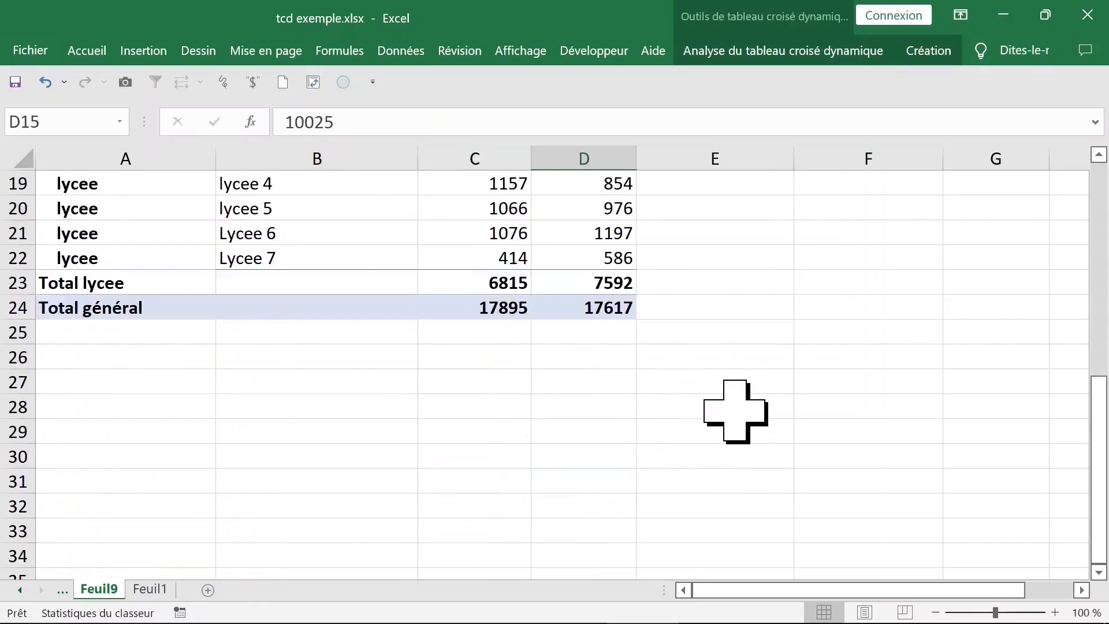
pyautogui.scroll(6, 684, 304)
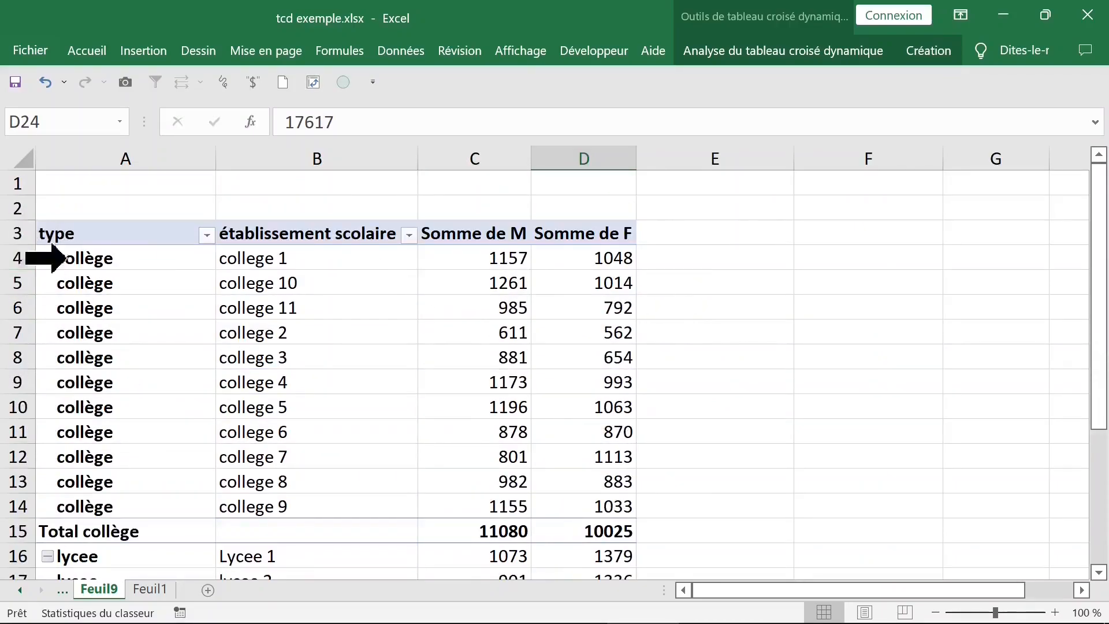
pyautogui.click(78, 258)
pyautogui.doubleClick(89, 260)
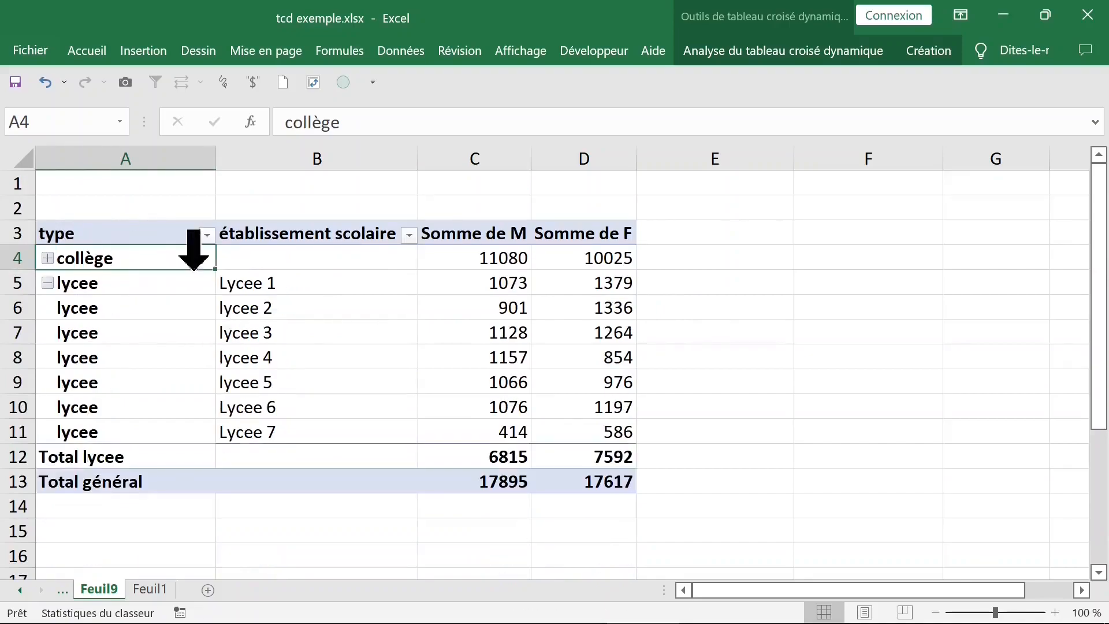
pyautogui.click(126, 286)
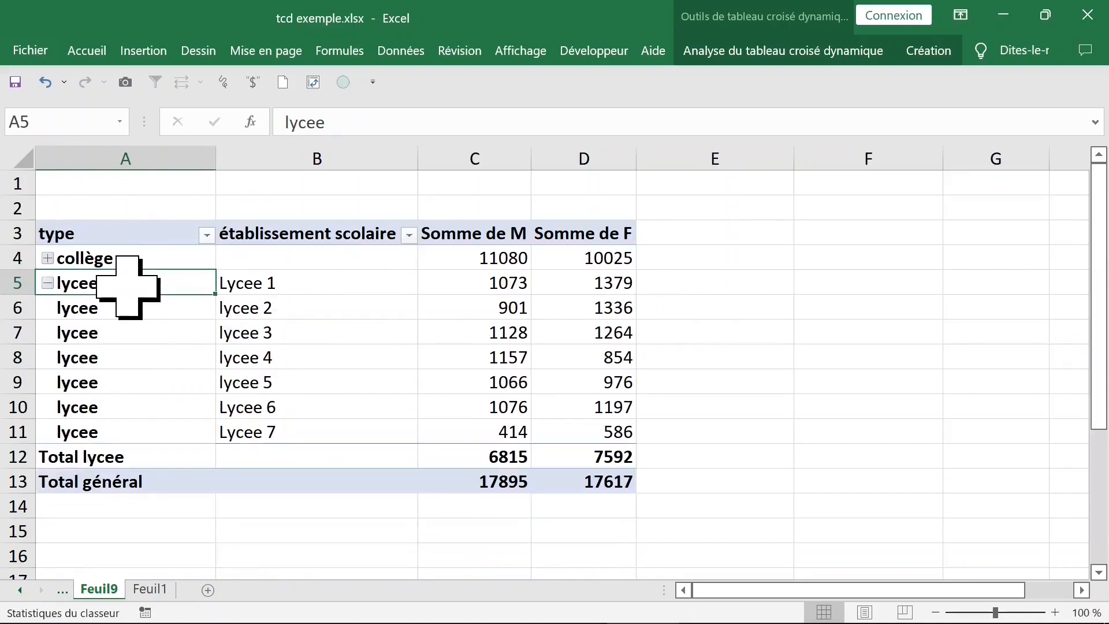
# Collapse and re-expand the lycee group, and expand the collège group in the pivot table's type column
pyautogui.doubleClick(128, 286)
pyautogui.doubleClick(127, 286)
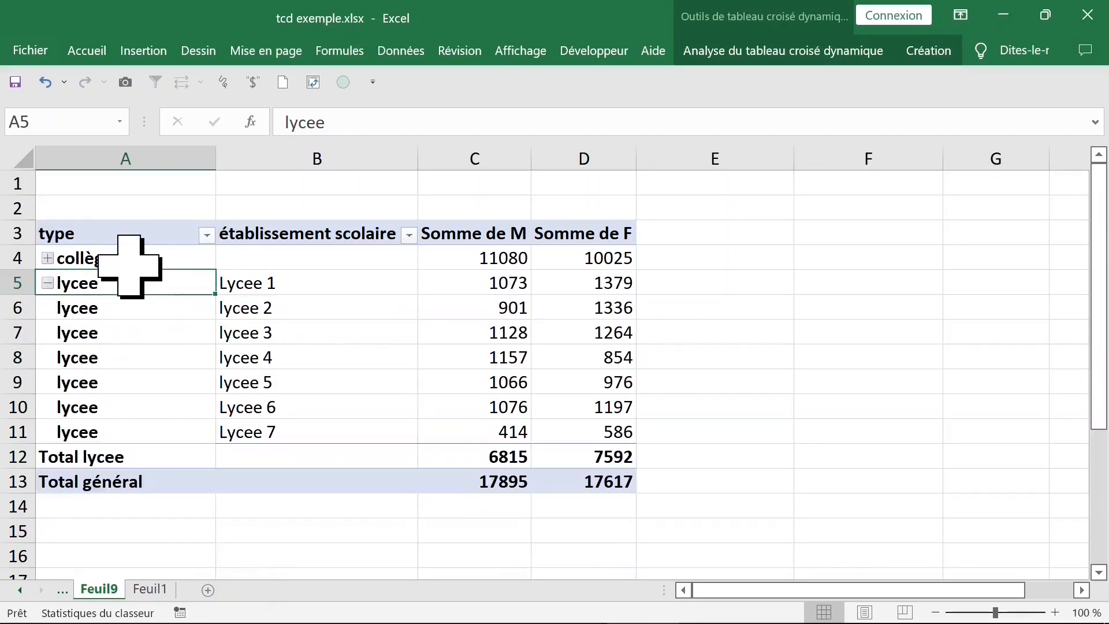
pyautogui.click(129, 267)
pyautogui.doubleClick(129, 266)
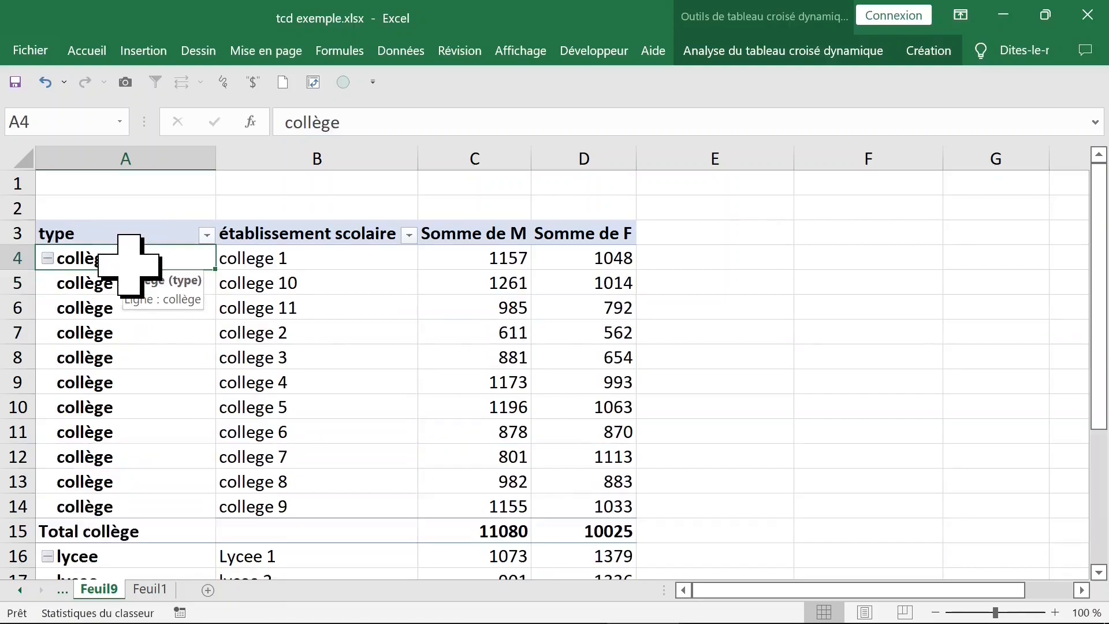
# Show the pivot table report in outline form (mode Plan)
pyautogui.click(290, 261)
pyautogui.click(499, 263)
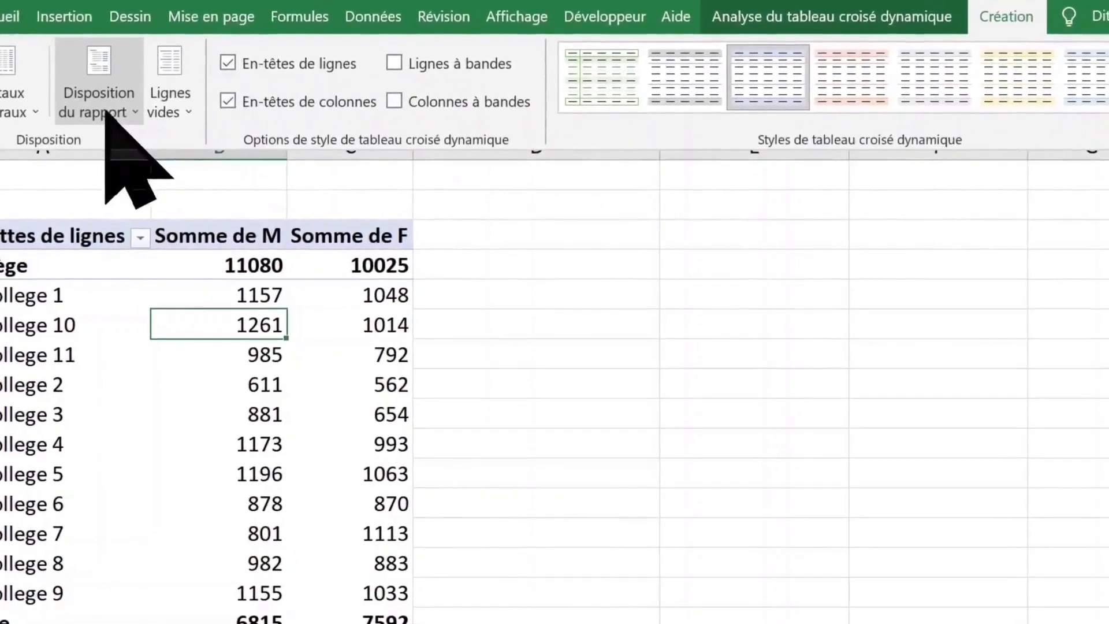
pyautogui.click(135, 117)
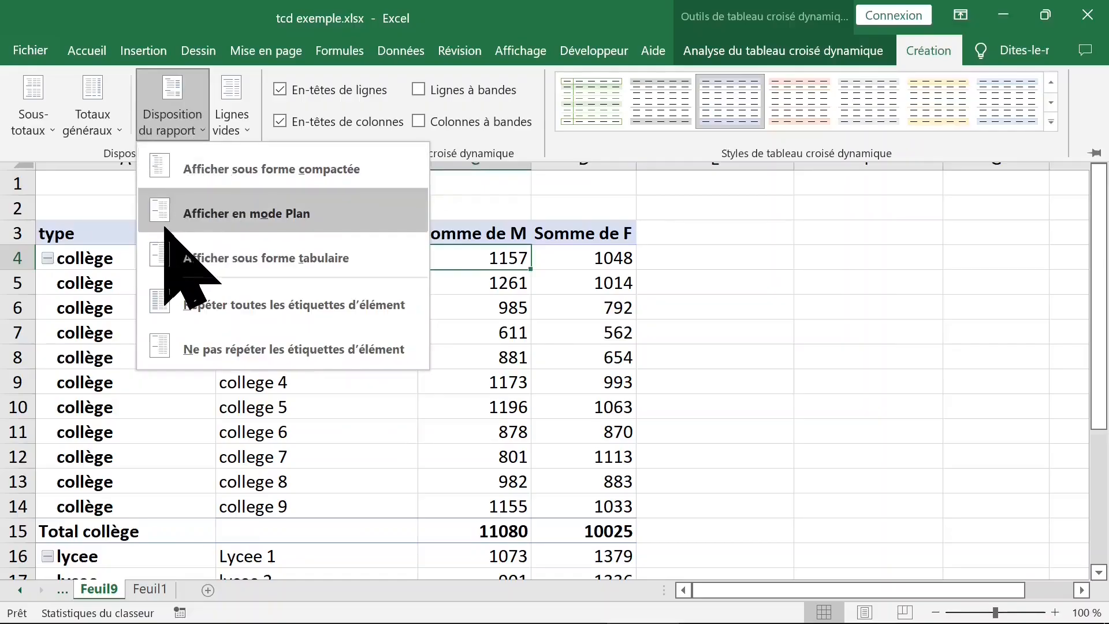
pyautogui.click(249, 215)
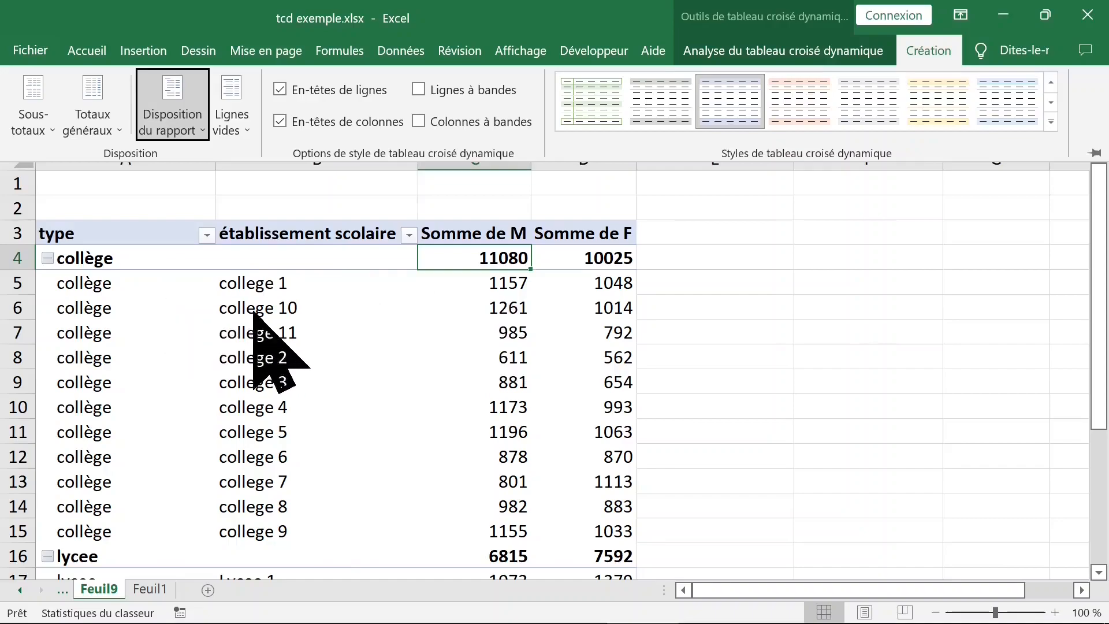
# Review the collège and lycee blocks together with their subtotal rows in the outline layout
pyautogui.scroll(-1, 258, 317)
pyautogui.scroll(1, 252, 312)
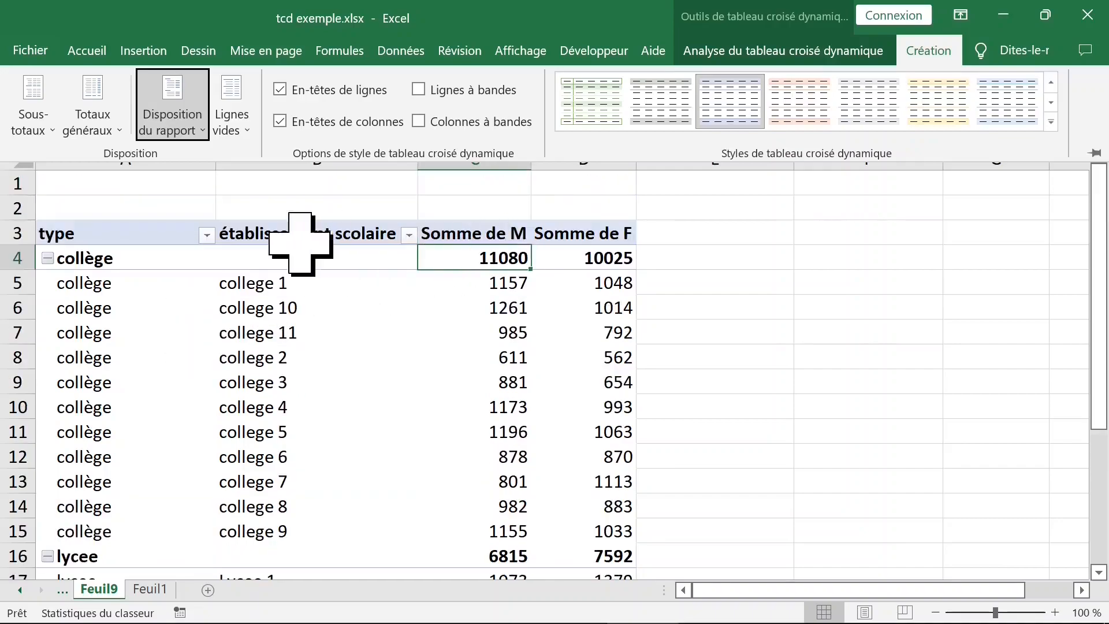
pyautogui.moveTo(104, 260); pyautogui.dragTo(601, 526)
pyautogui.scroll(-3, 462, 439)
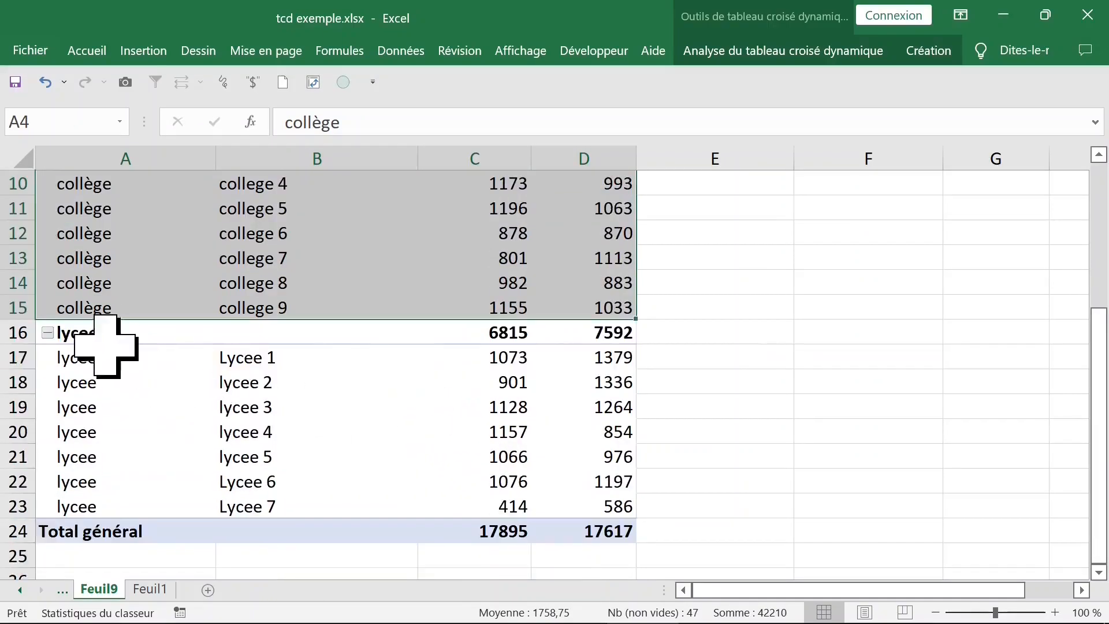
pyautogui.moveTo(96, 338); pyautogui.dragTo(608, 505)
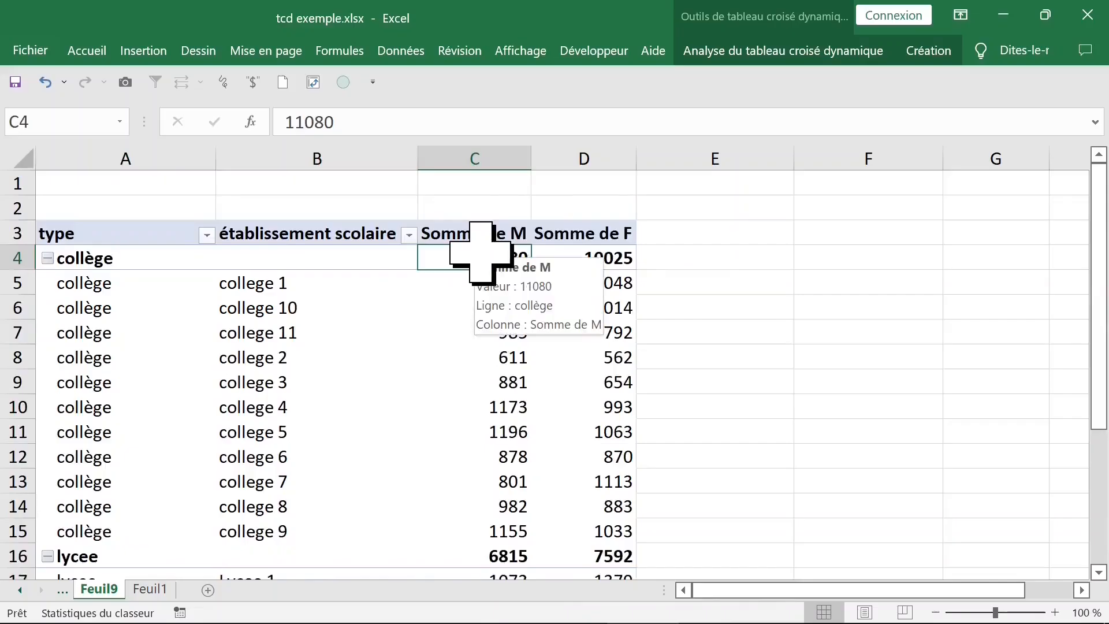
# Extract the detail records behind the collège total of Somme de M and the lycee total of Somme de F
pyautogui.doubleClick(481, 252)
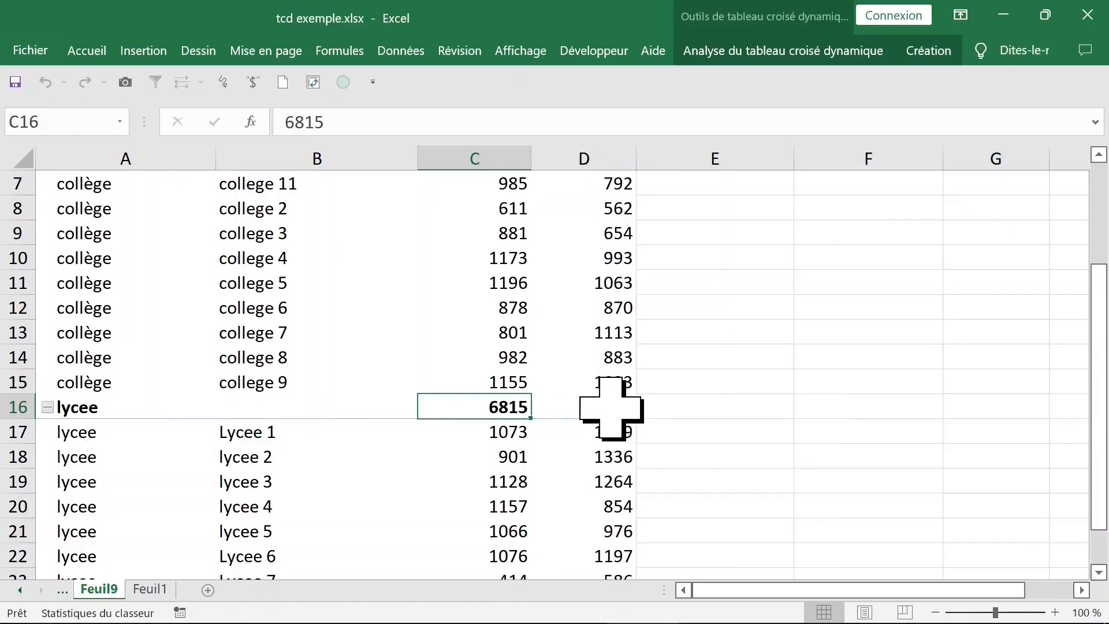
pyautogui.click(621, 408)
pyautogui.moveTo(104, 413); pyautogui.dragTo(580, 413)
pyautogui.doubleClick(614, 407)
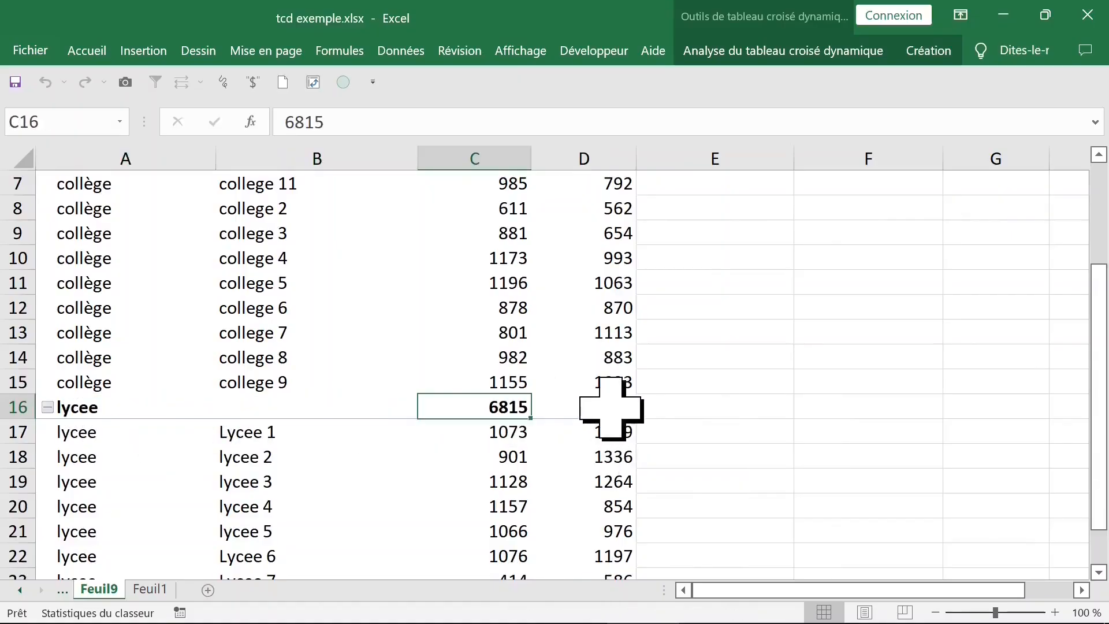
pyautogui.click(610, 409)
pyautogui.moveTo(86, 407); pyautogui.dragTo(611, 408)
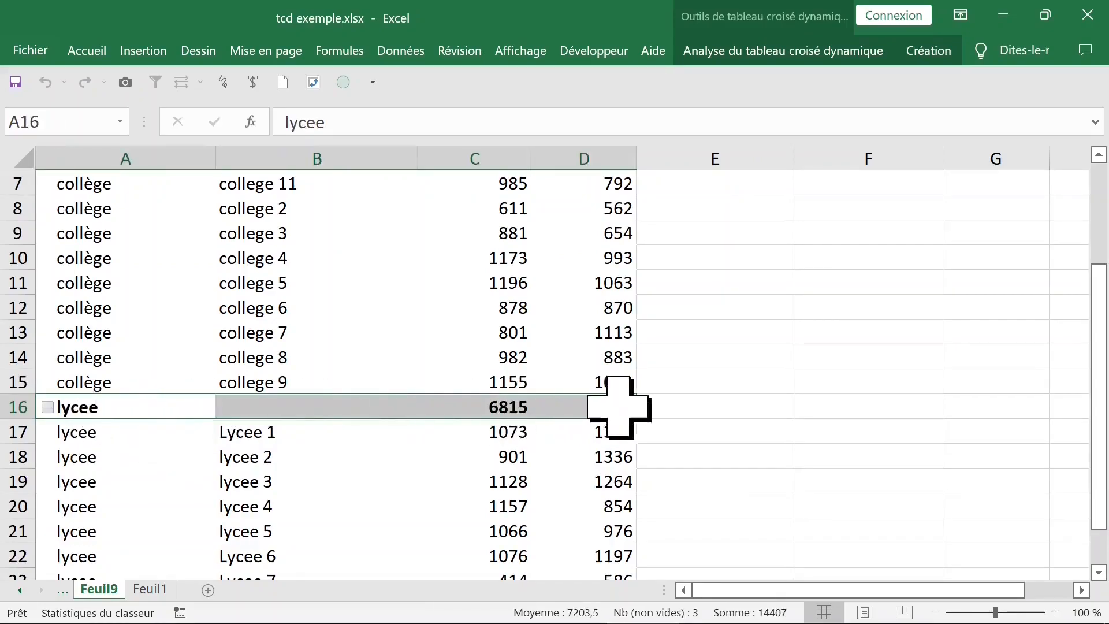
pyautogui.click(611, 407)
pyautogui.doubleClick(611, 408)
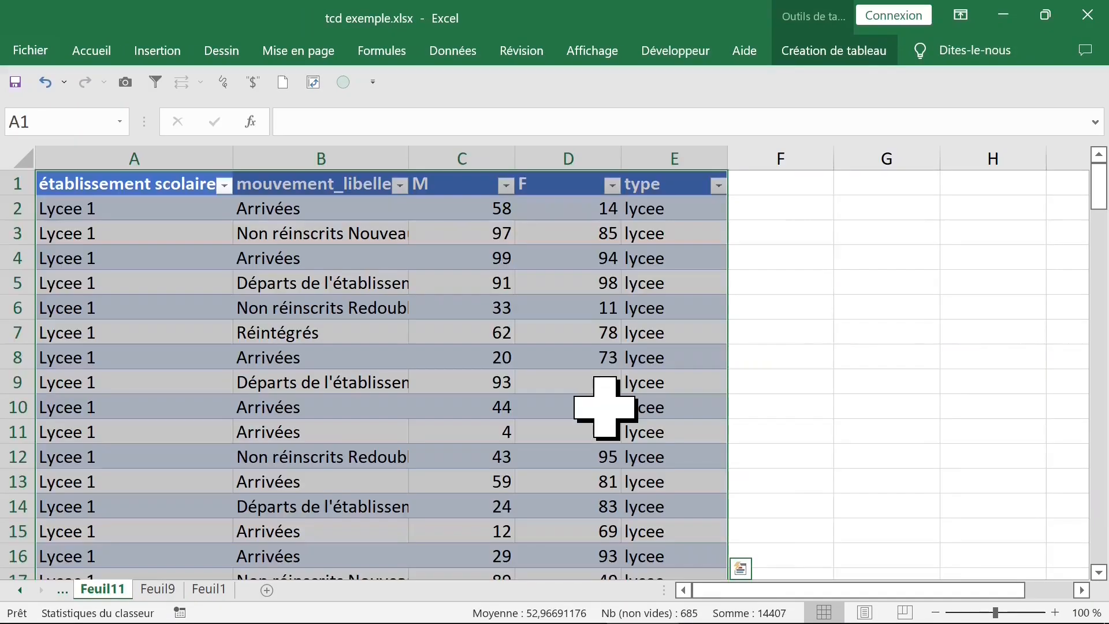
# Look through the extracted lycee records and delete the detail sheet Feuil11
pyautogui.click(129, 258)
pyautogui.moveTo(119, 208); pyautogui.dragTo(223, 508)
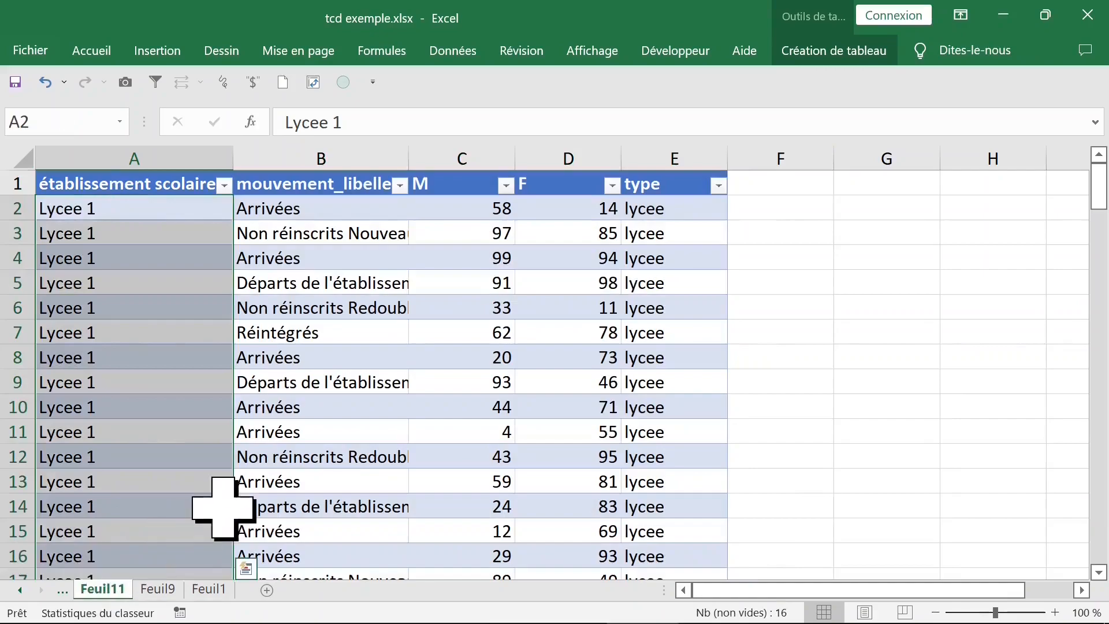
pyautogui.scroll(-19, 223, 509)
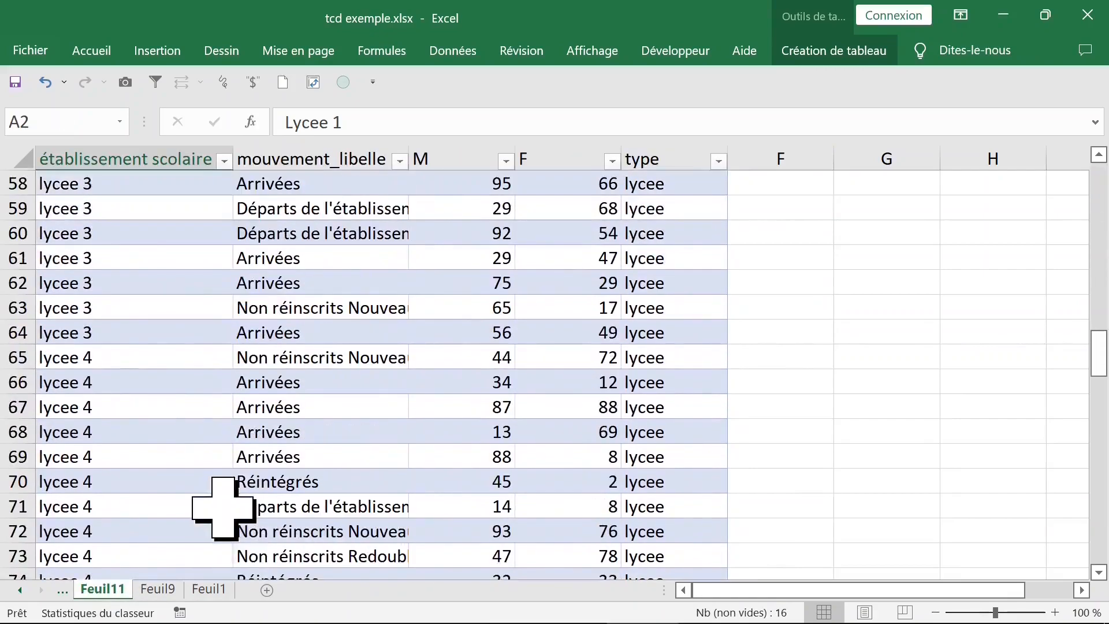
pyautogui.rightClick(113, 591)
pyautogui.click(170, 362)
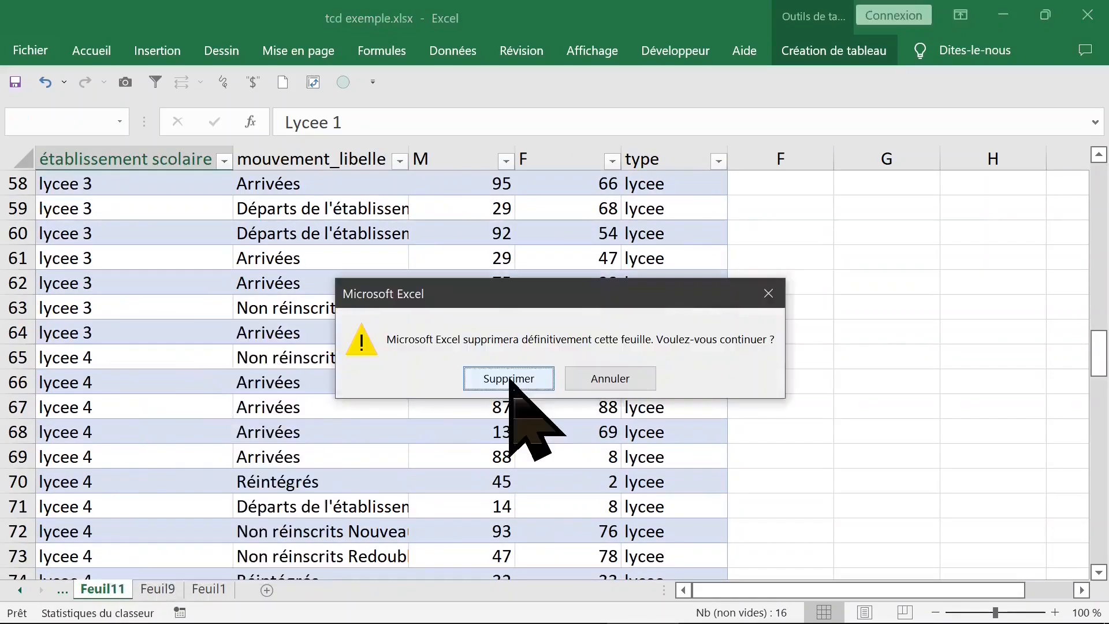
pyautogui.click(510, 379)
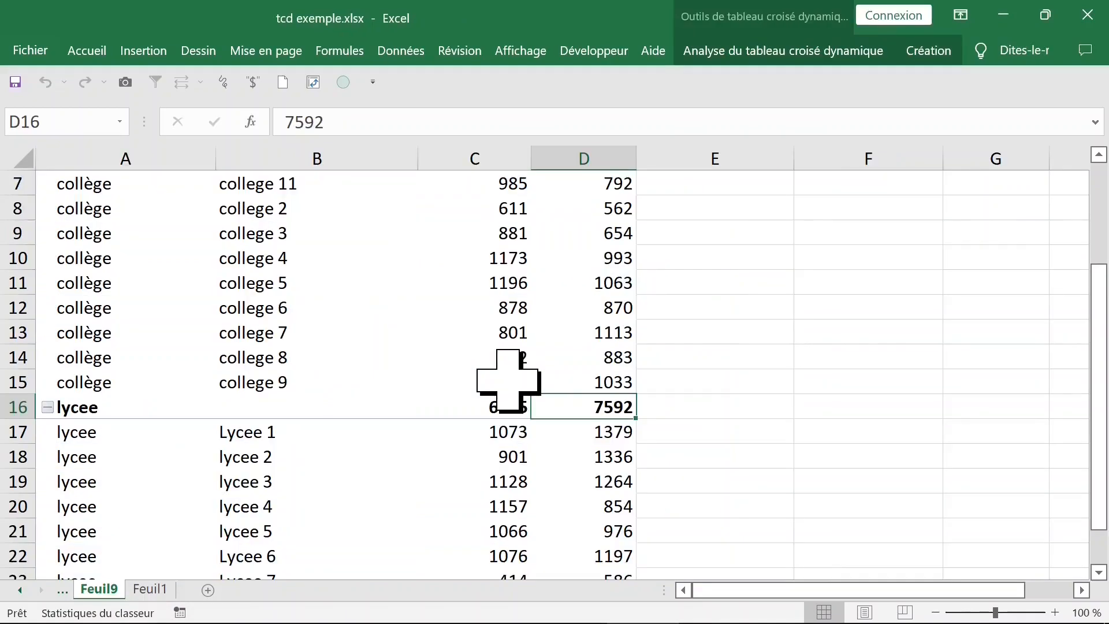
# Create a new pivot table on a new worksheet from the source data on Feuil1
pyautogui.click(150, 589)
pyautogui.click(225, 230)
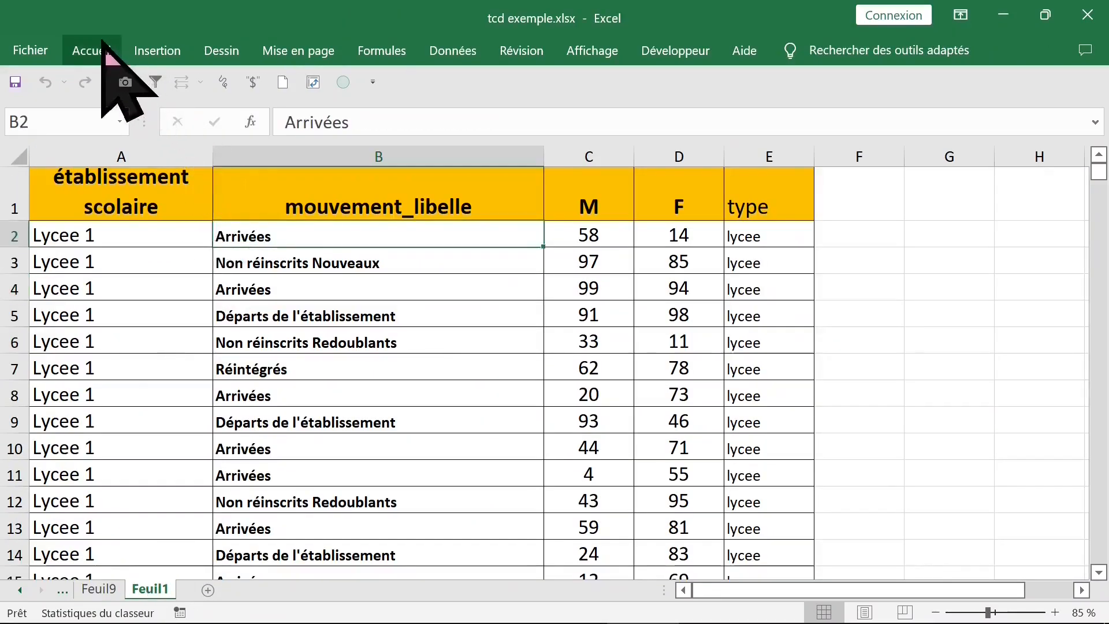
pyautogui.click(177, 52)
pyautogui.click(35, 99)
pyautogui.click(45, 188)
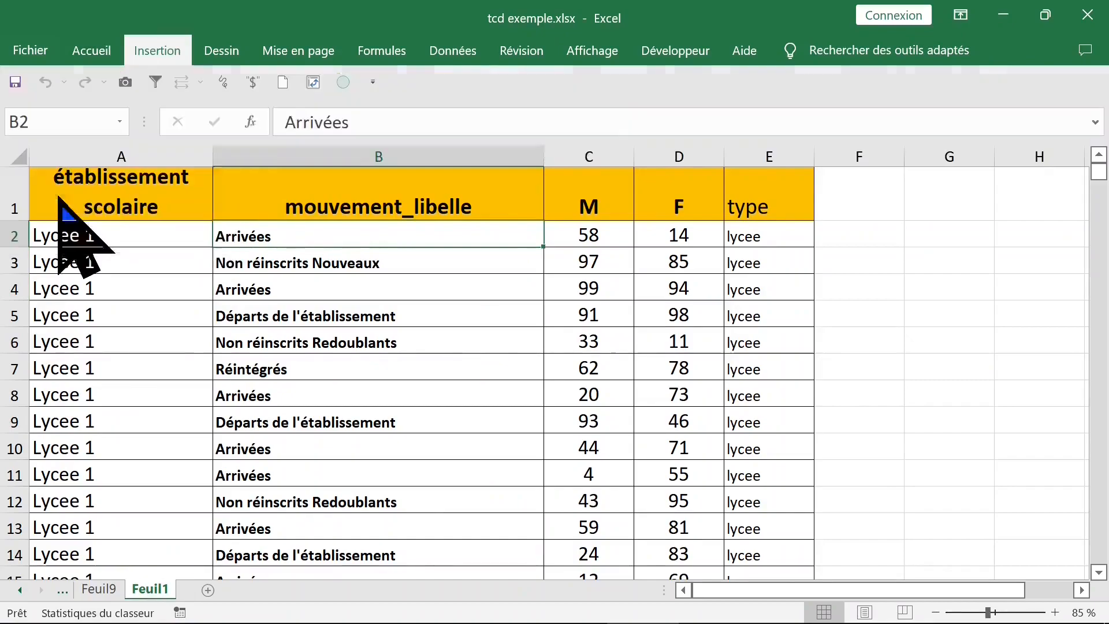
pyautogui.click(489, 351)
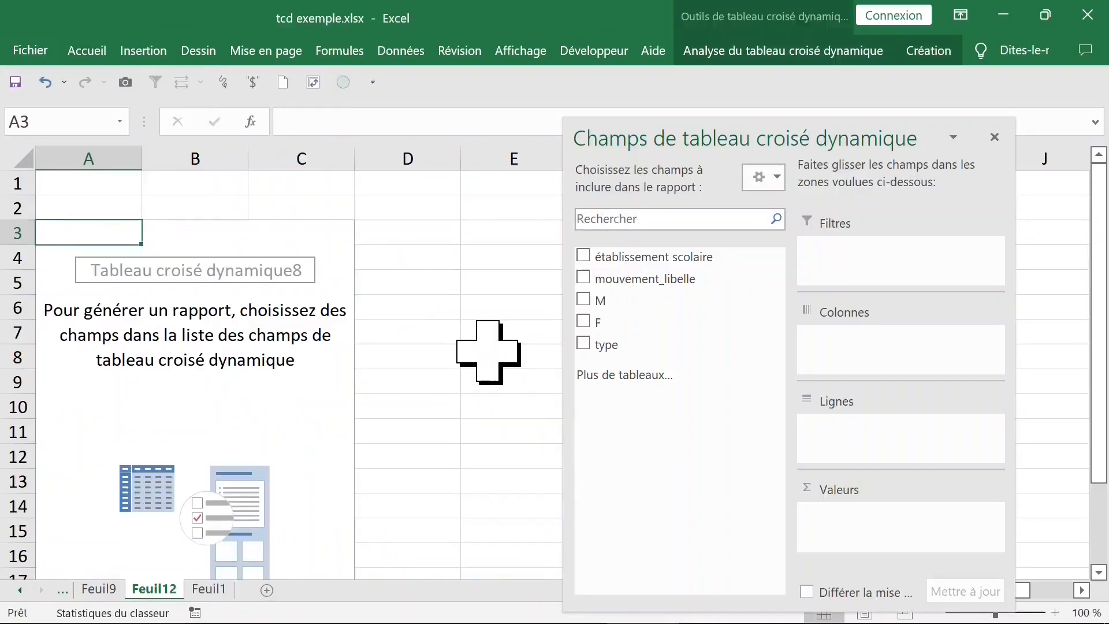
# Sum M and F as values with mouvement_libelle in the rows, and close the pivot table field list
pyautogui.click(585, 300)
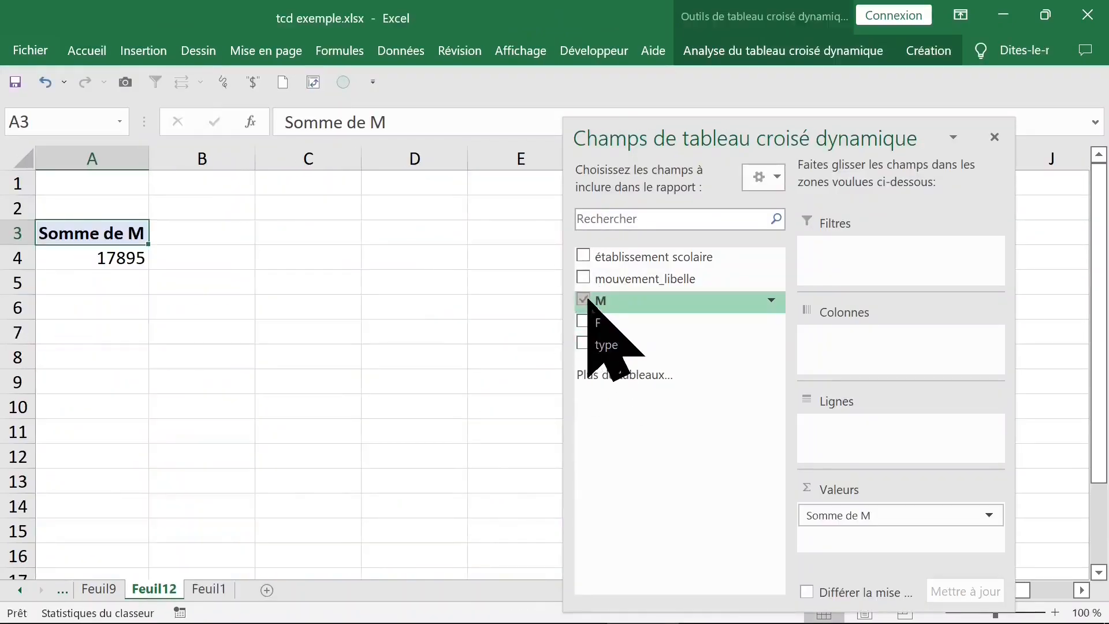
pyautogui.click(584, 323)
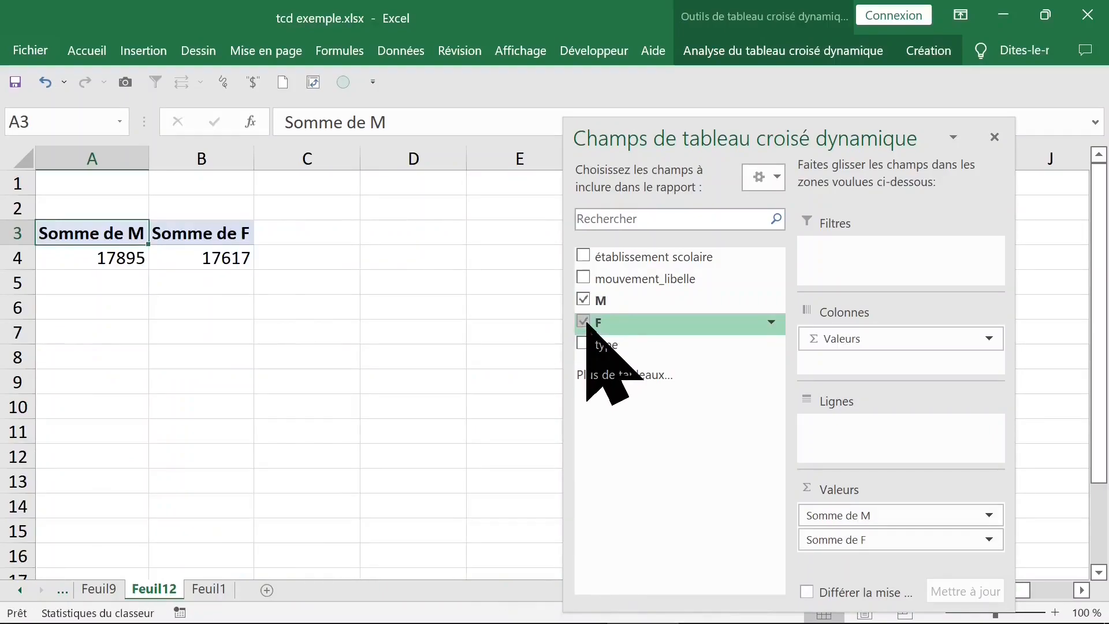
pyautogui.click(583, 278)
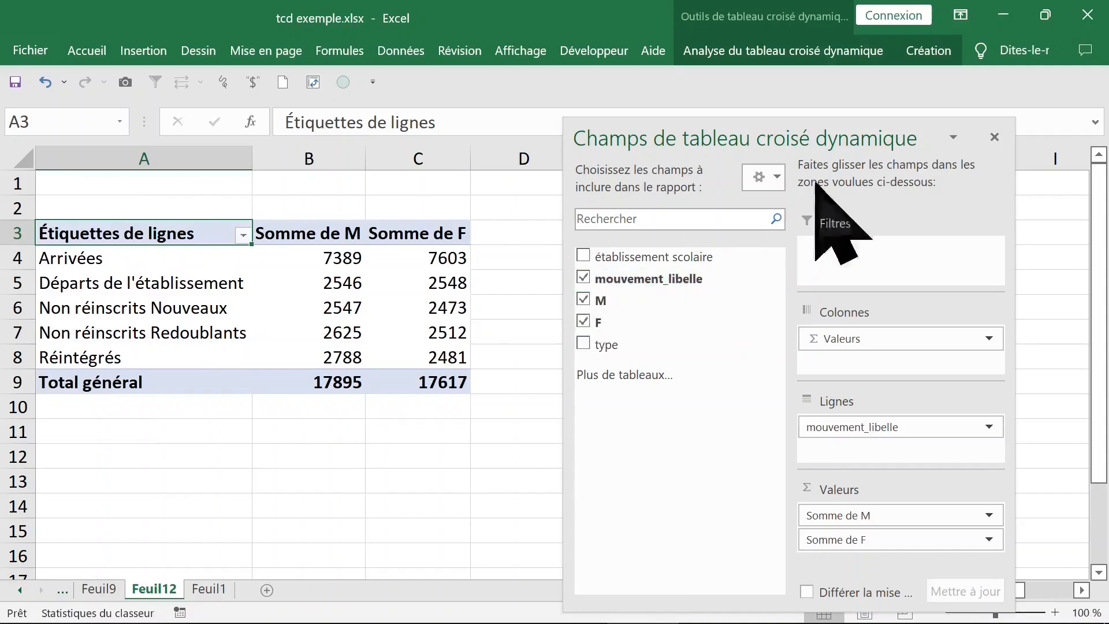
pyautogui.click(995, 137)
# Compare the Arrivées values of Somme de M and Somme de F, and examine the whole Somme de M column
pyautogui.click(495, 259)
pyautogui.click(347, 257)
pyautogui.click(439, 260)
pyautogui.click(350, 254)
pyautogui.click(425, 258)
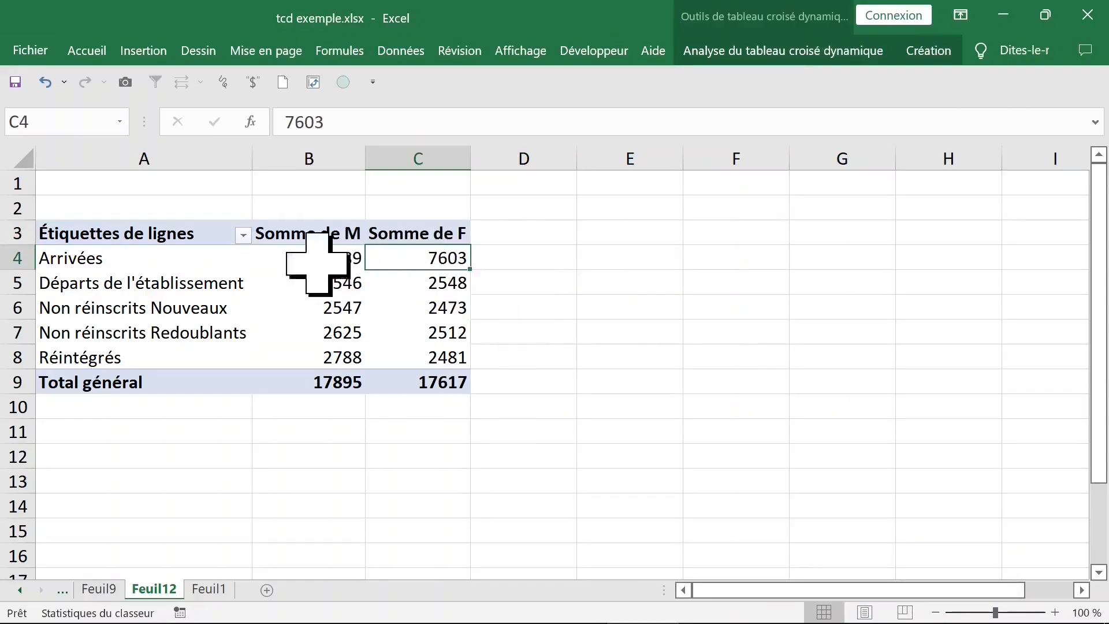
pyautogui.click(136, 259)
pyautogui.click(338, 261)
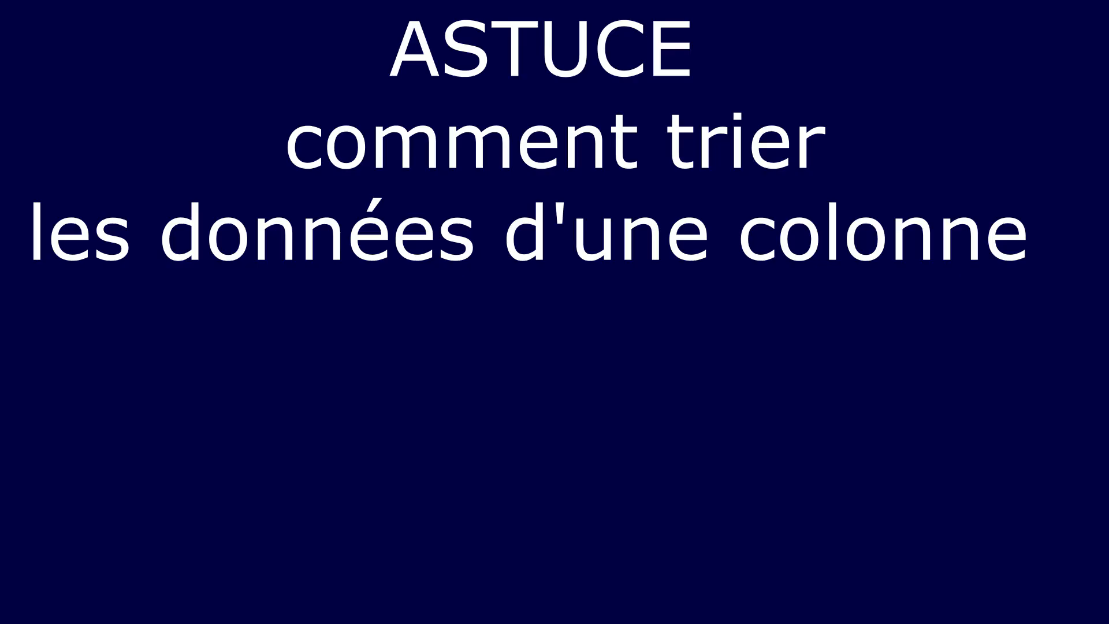
pyautogui.moveTo(338, 261); pyautogui.dragTo(359, 359)
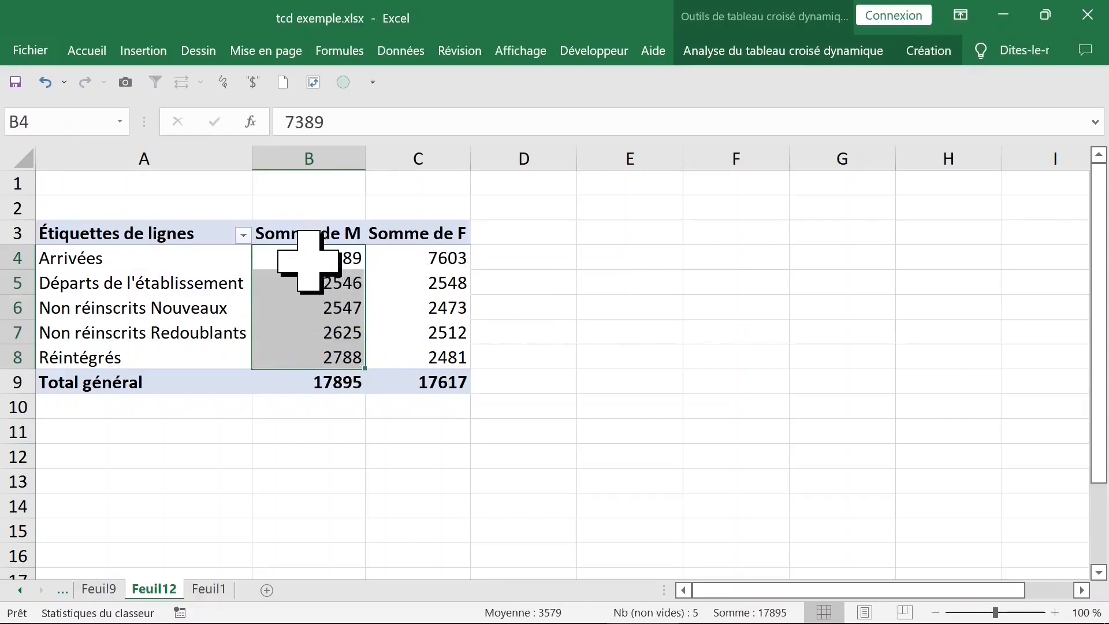
# Sort the pivot table by Somme de M from largest to smallest
pyautogui.click(310, 260)
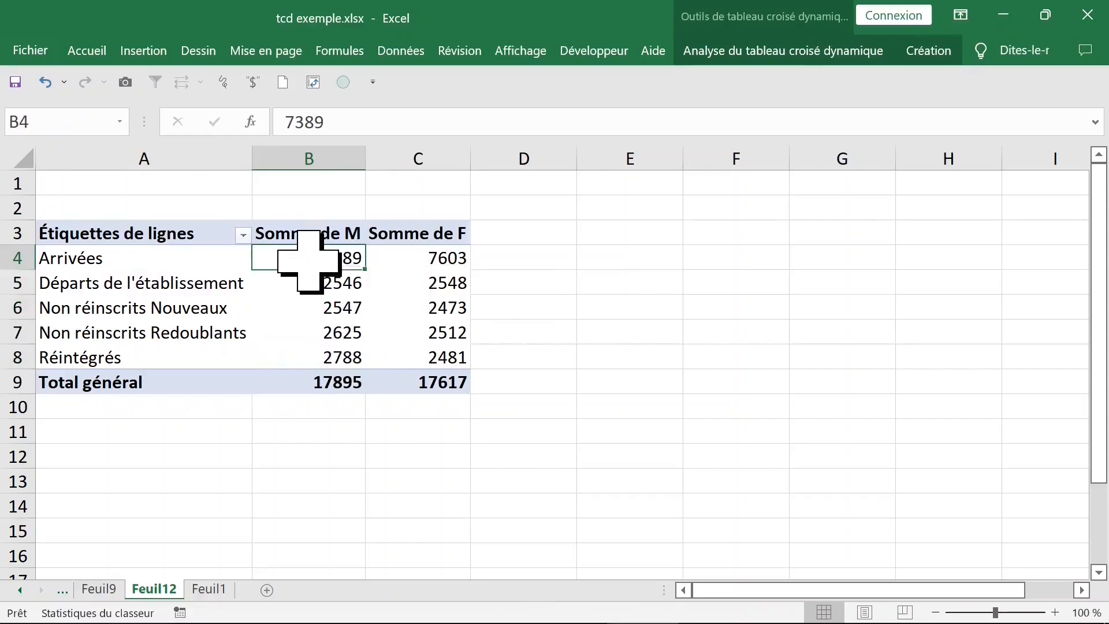
pyautogui.rightClick(311, 260)
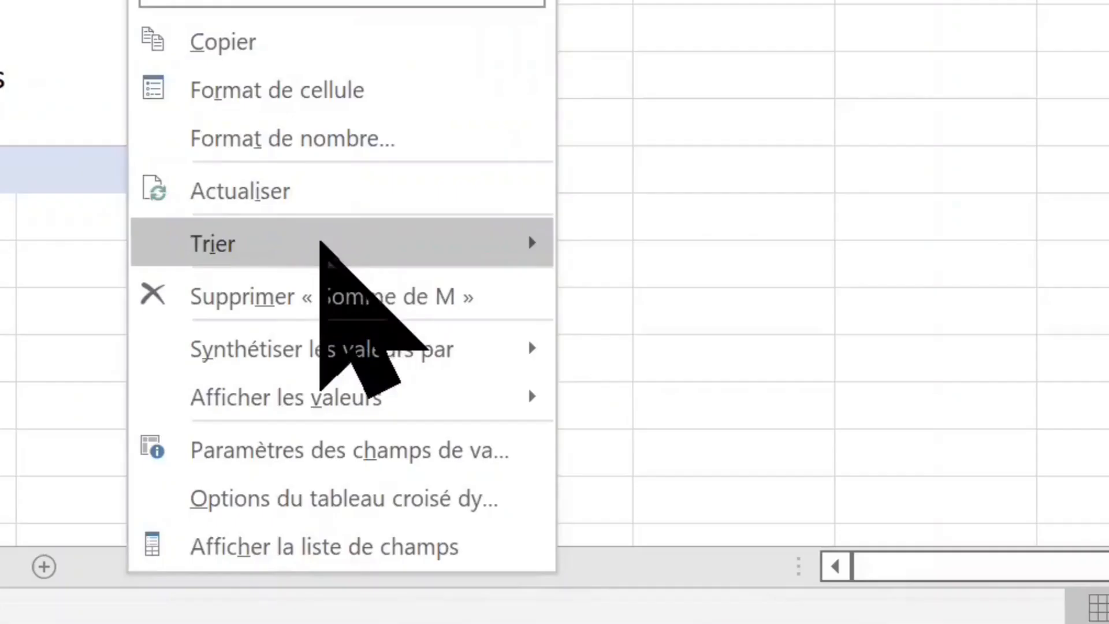
pyautogui.moveTo(322, 242)
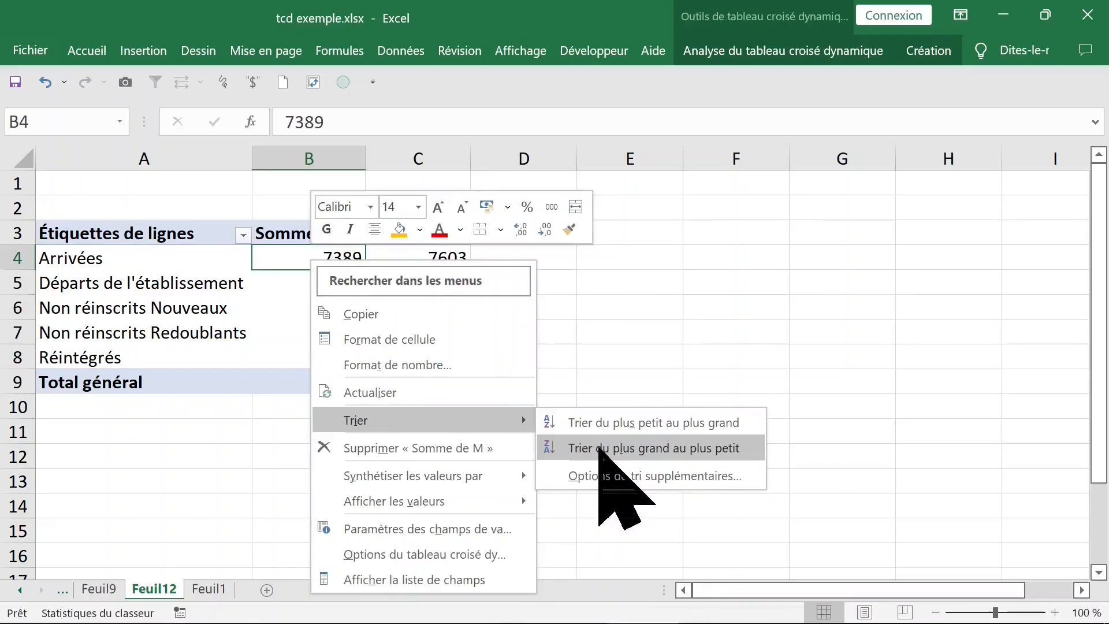
pyautogui.click(636, 291)
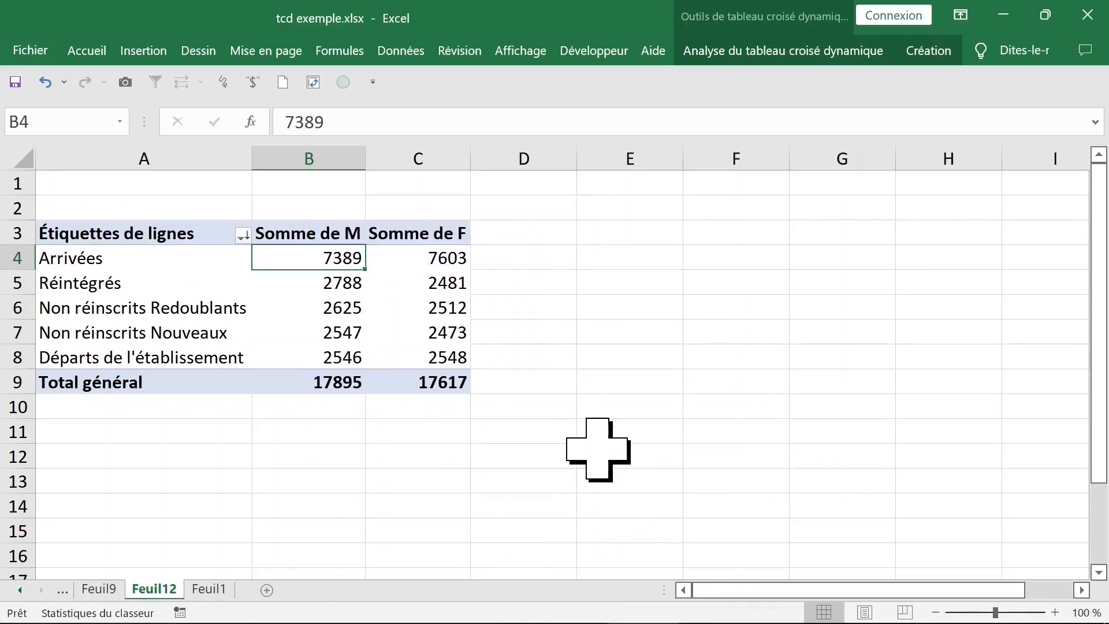
# Examine the Somme de F values and sort the pivot table by Somme de F from largest to smallest
pyautogui.click(447, 281)
pyautogui.moveTo(447, 298); pyautogui.dragTo(449, 304)
pyautogui.moveTo(445, 266); pyautogui.dragTo(446, 361)
pyautogui.click(421, 262)
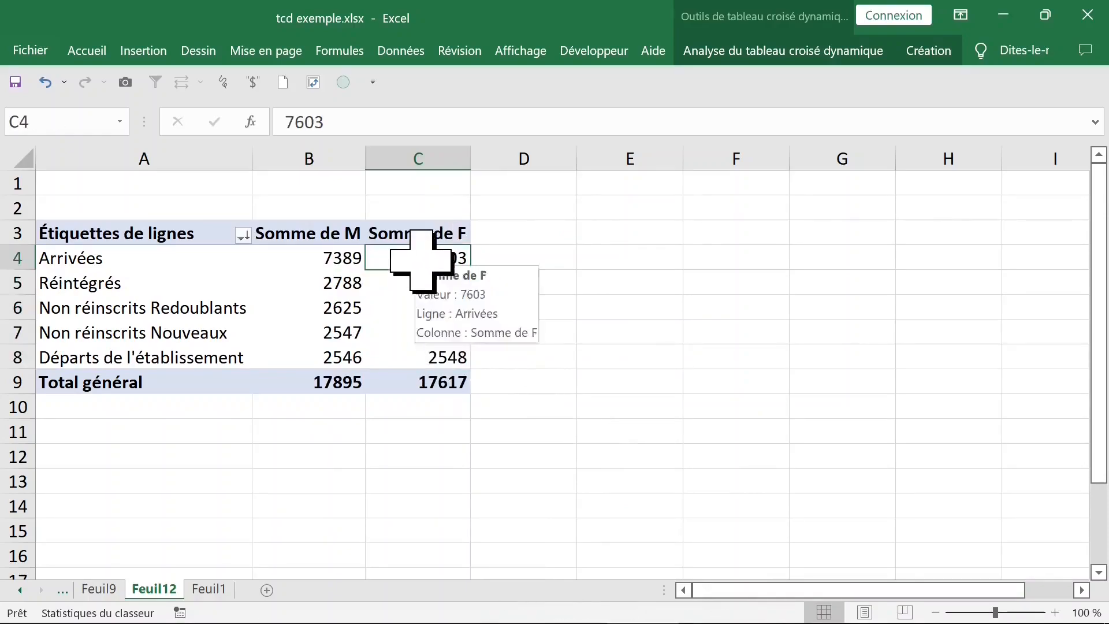
pyautogui.rightClick(423, 261)
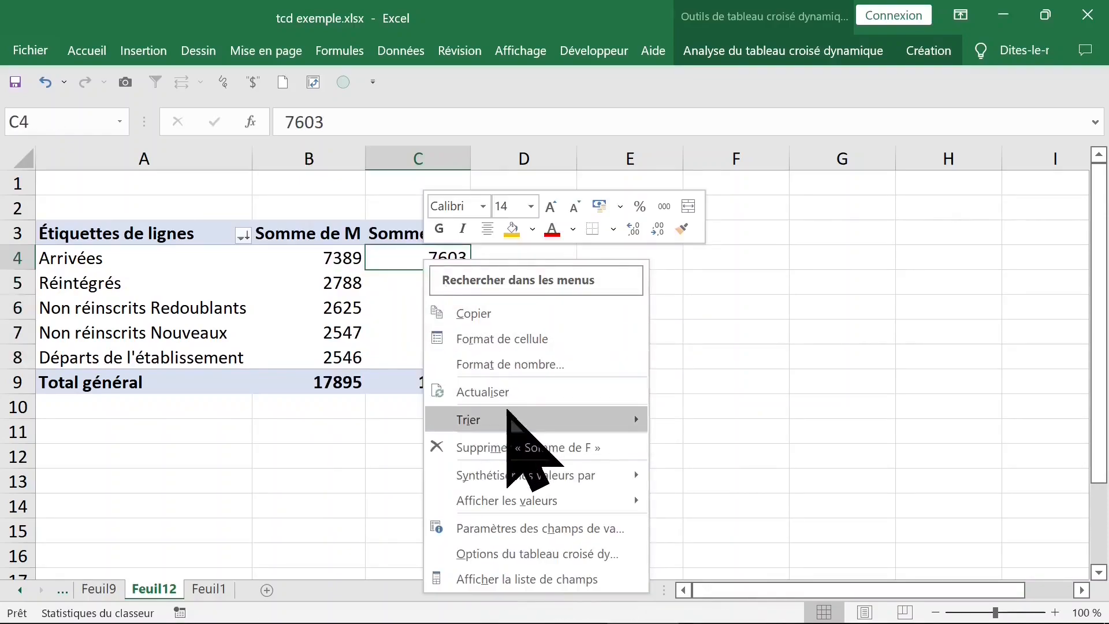
pyautogui.moveTo(508, 418)
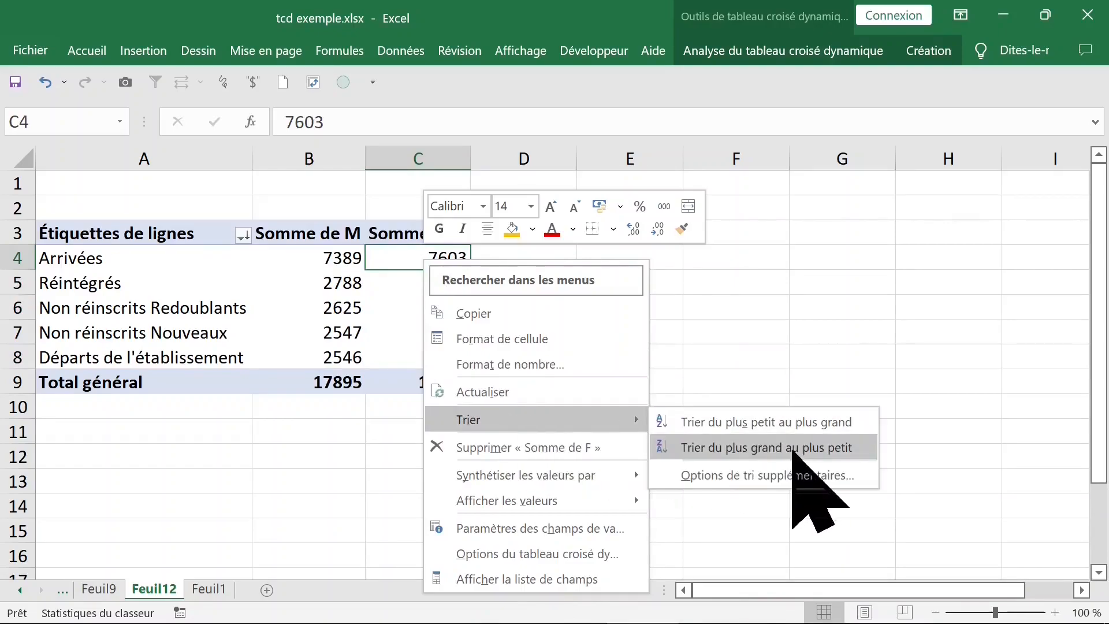
pyautogui.click(793, 454)
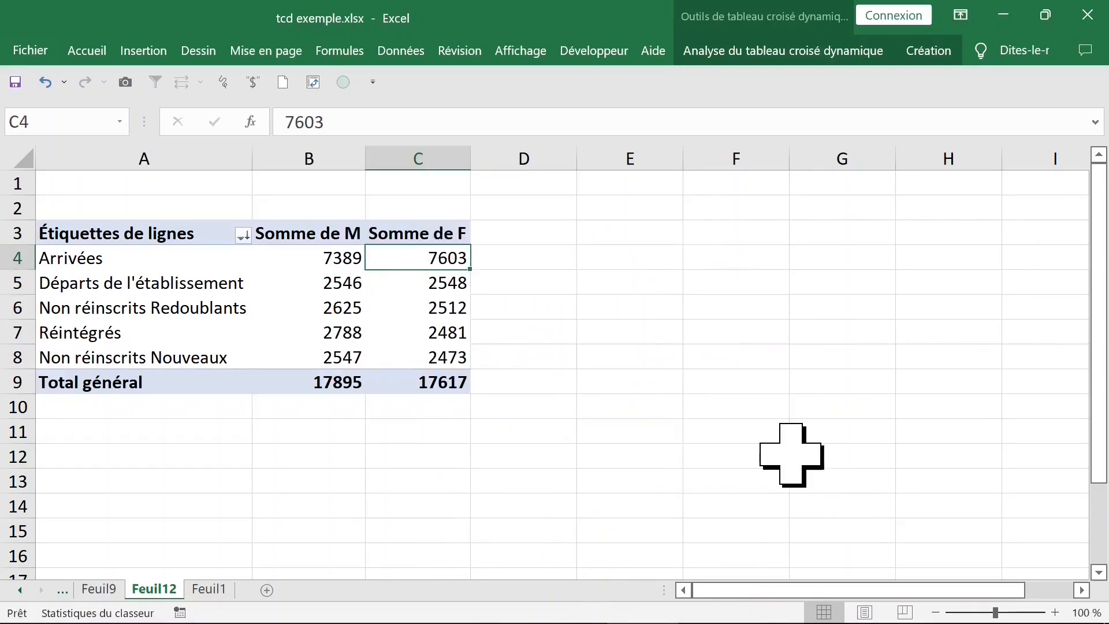
# Check the order of the Somme de F and Somme de M values and their grand totals
pyautogui.moveTo(440, 283); pyautogui.dragTo(445, 359)
pyautogui.click(302, 257)
pyautogui.moveTo(300, 283); pyautogui.dragTo(310, 359)
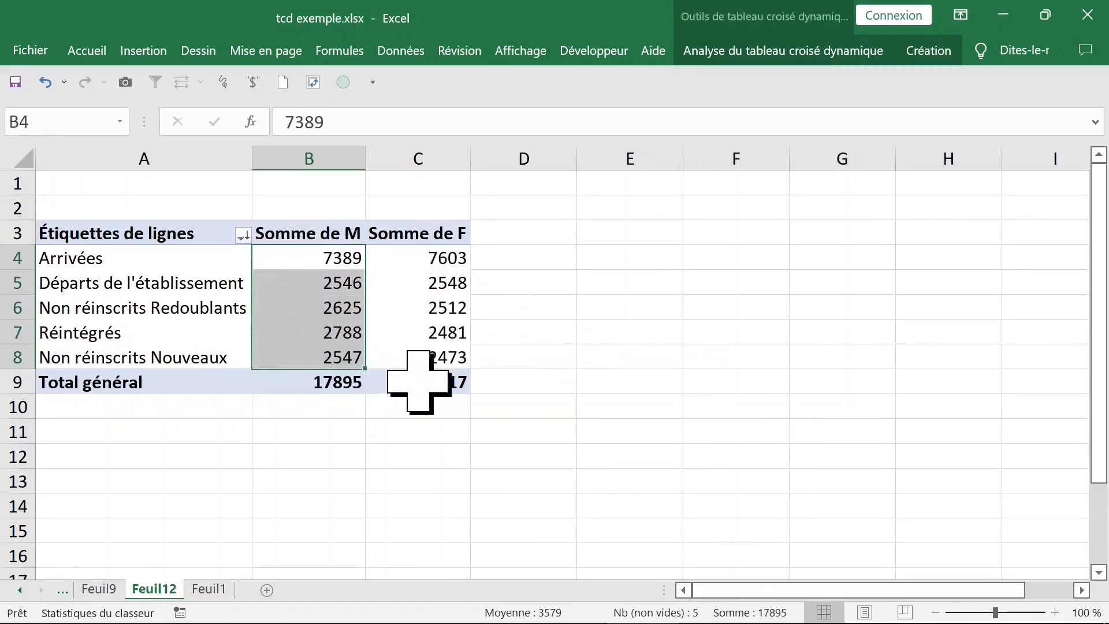
pyautogui.click(428, 379)
pyautogui.click(361, 384)
pyautogui.click(322, 260)
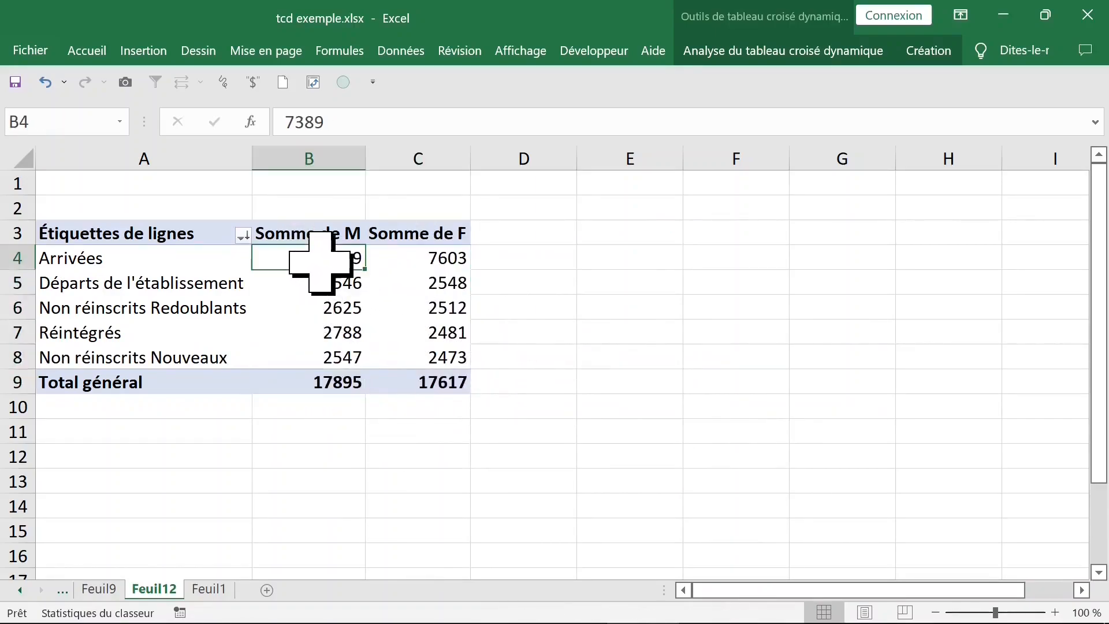
# Show the Somme de M values as % du total de la colonne
pyautogui.click(302, 231)
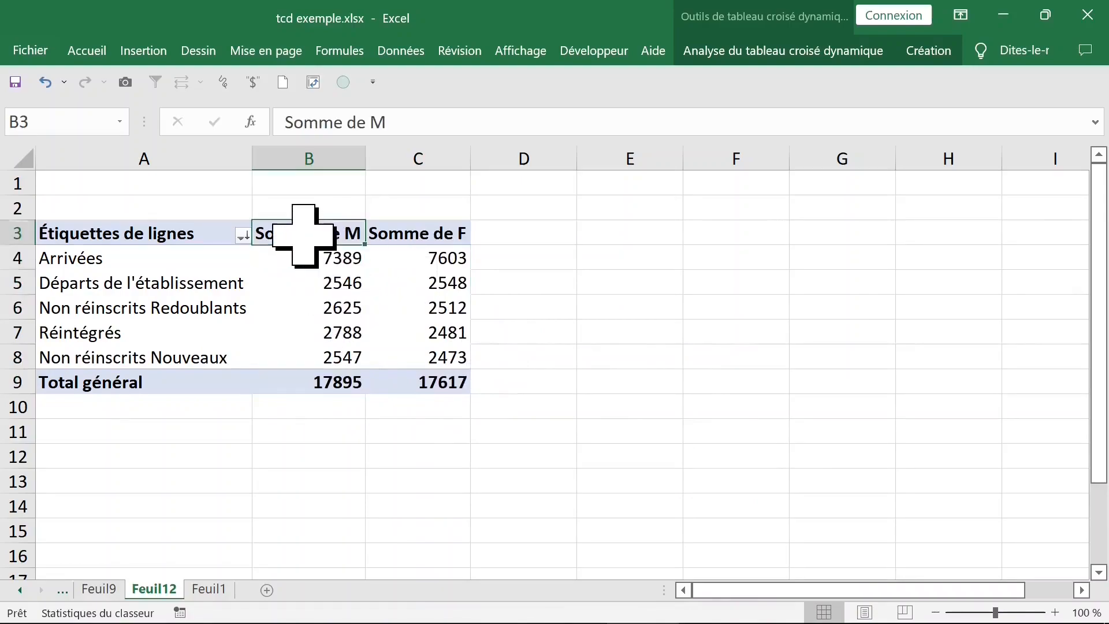
pyautogui.doubleClick(307, 232)
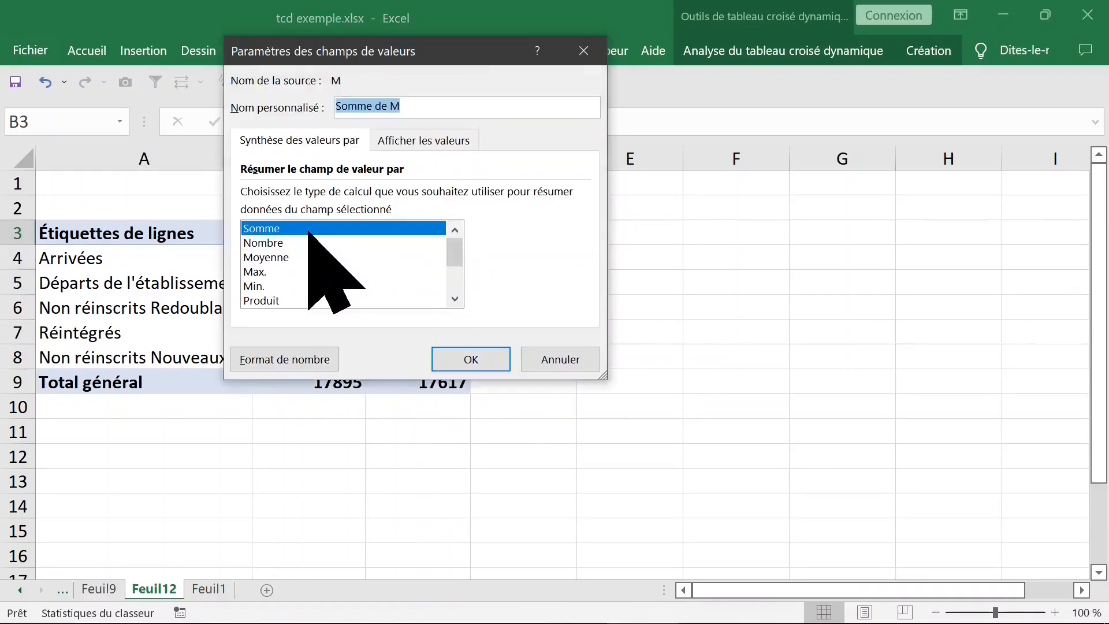
pyautogui.click(426, 139)
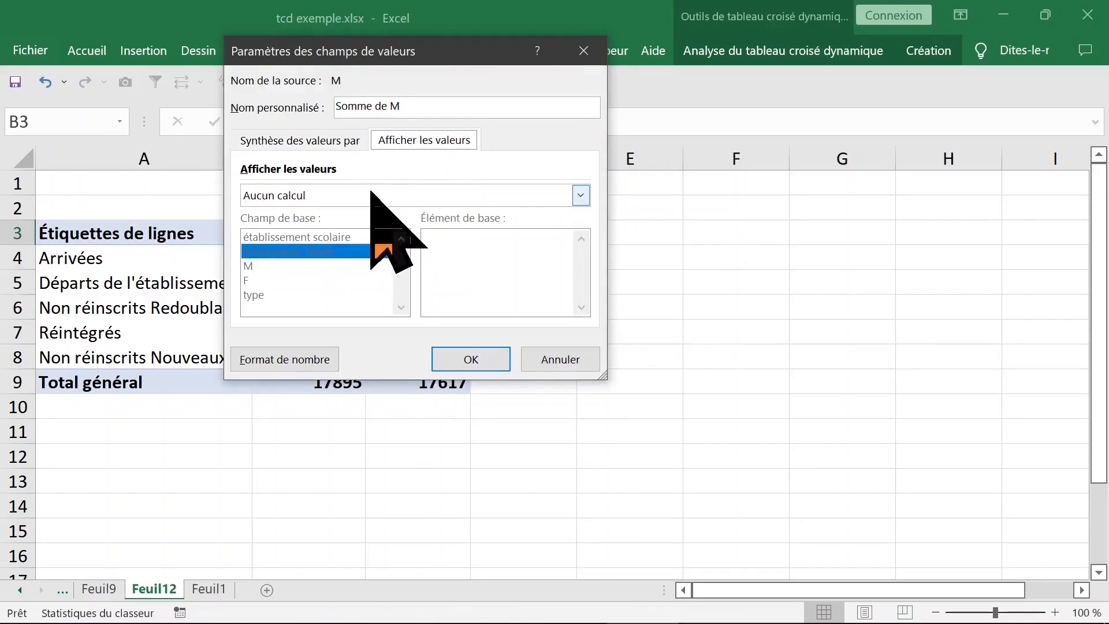
pyautogui.click(369, 196)
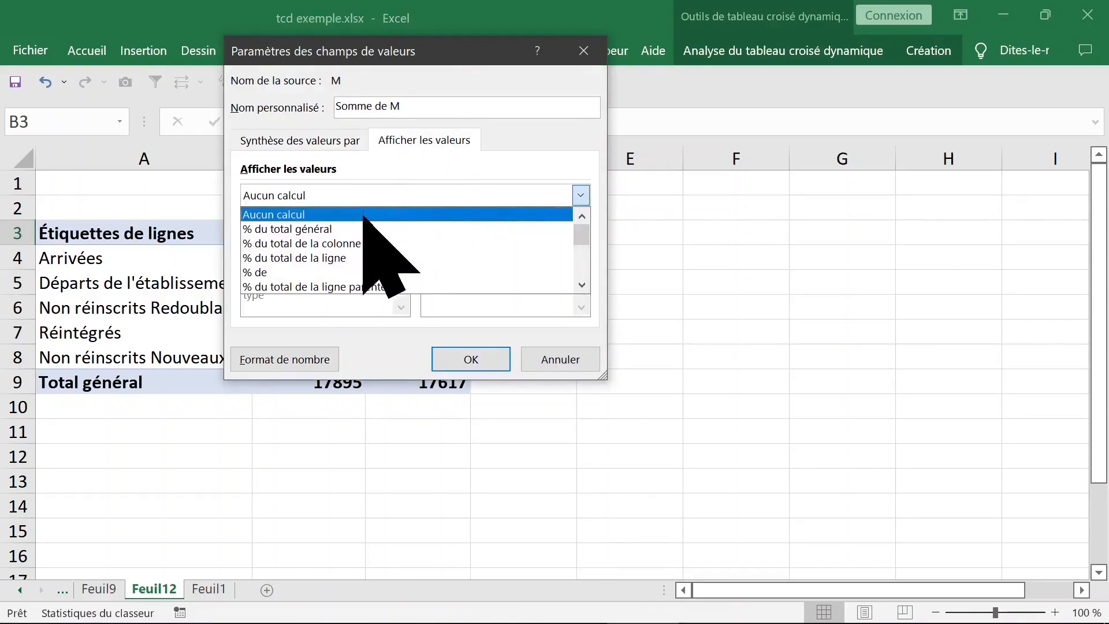
pyautogui.click(370, 244)
pyautogui.click(471, 359)
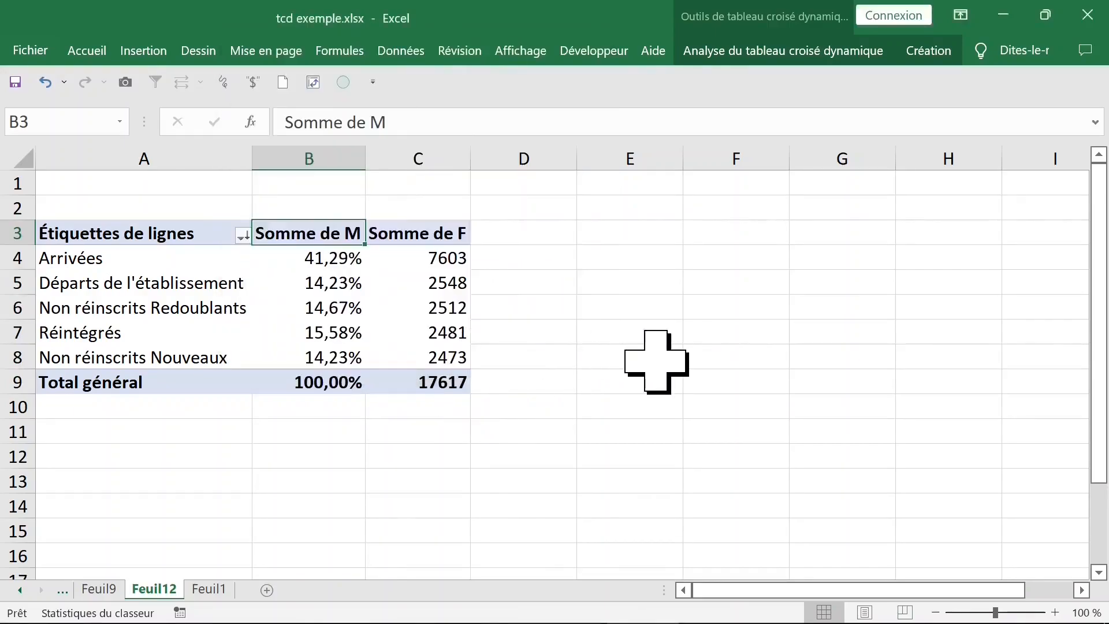
# Show the Somme de F values as % du total de la colonne
pyautogui.click(432, 257)
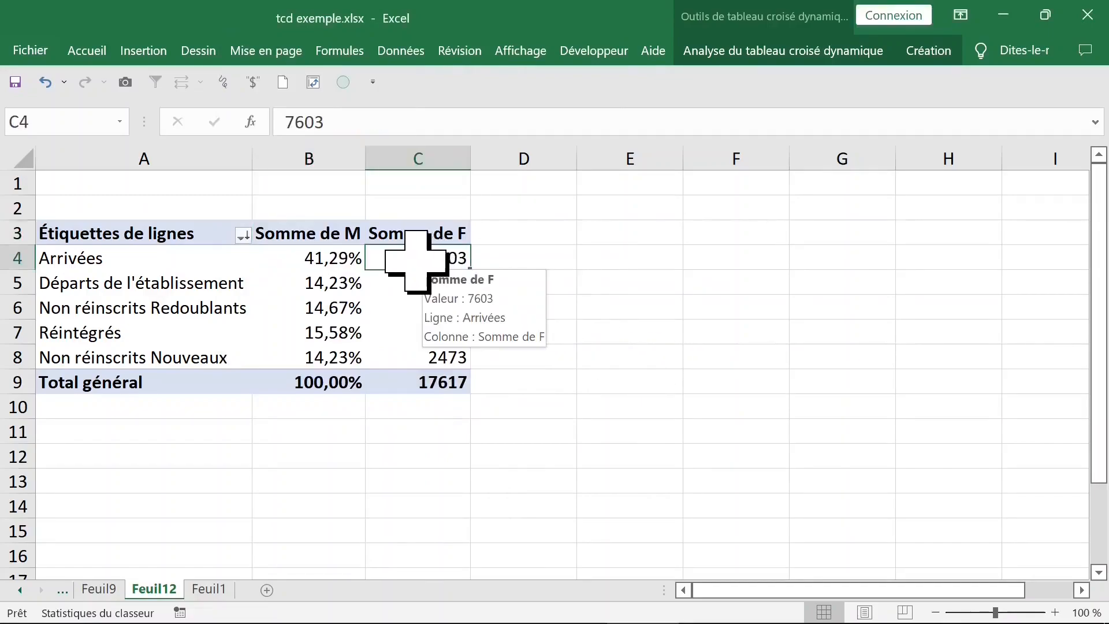
pyautogui.click(416, 236)
pyautogui.doubleClick(416, 237)
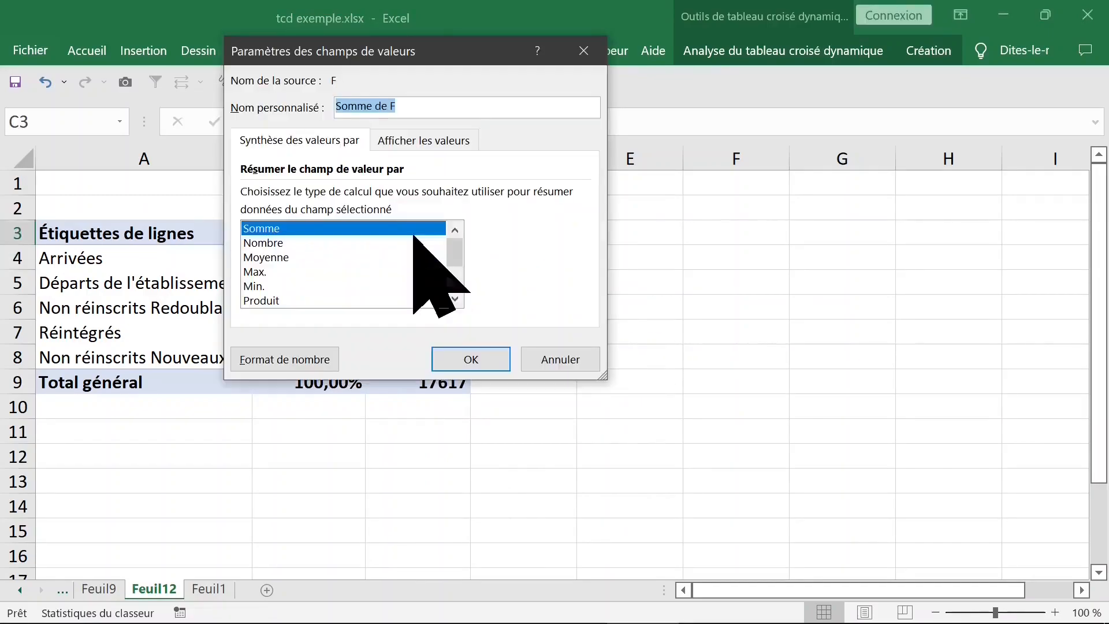
pyautogui.click(396, 142)
pyautogui.click(362, 196)
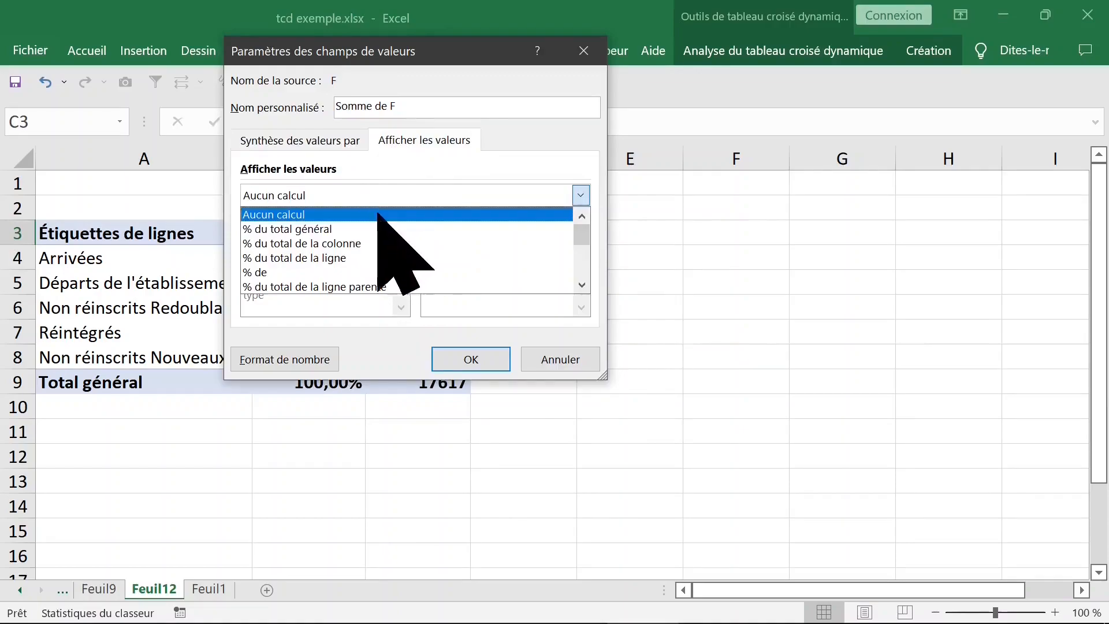
pyautogui.click(381, 243)
pyautogui.click(470, 360)
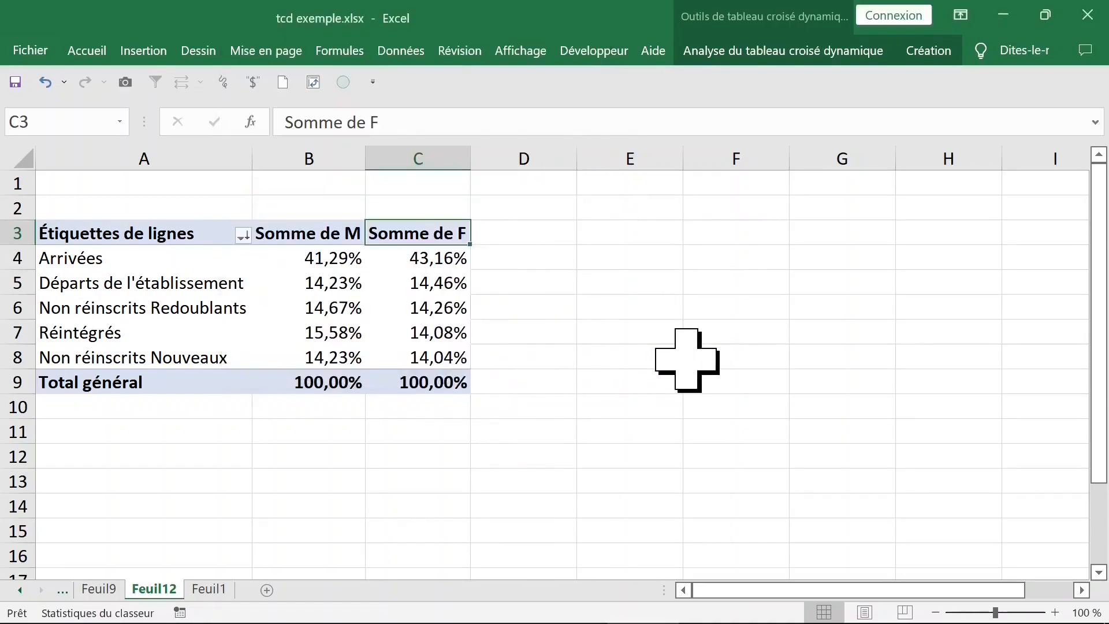
# Check the percentages and column totals of Somme de F and Somme de M
pyautogui.click(457, 381)
pyautogui.moveTo(439, 283); pyautogui.dragTo(462, 379)
pyautogui.moveTo(315, 264); pyautogui.dragTo(326, 358)
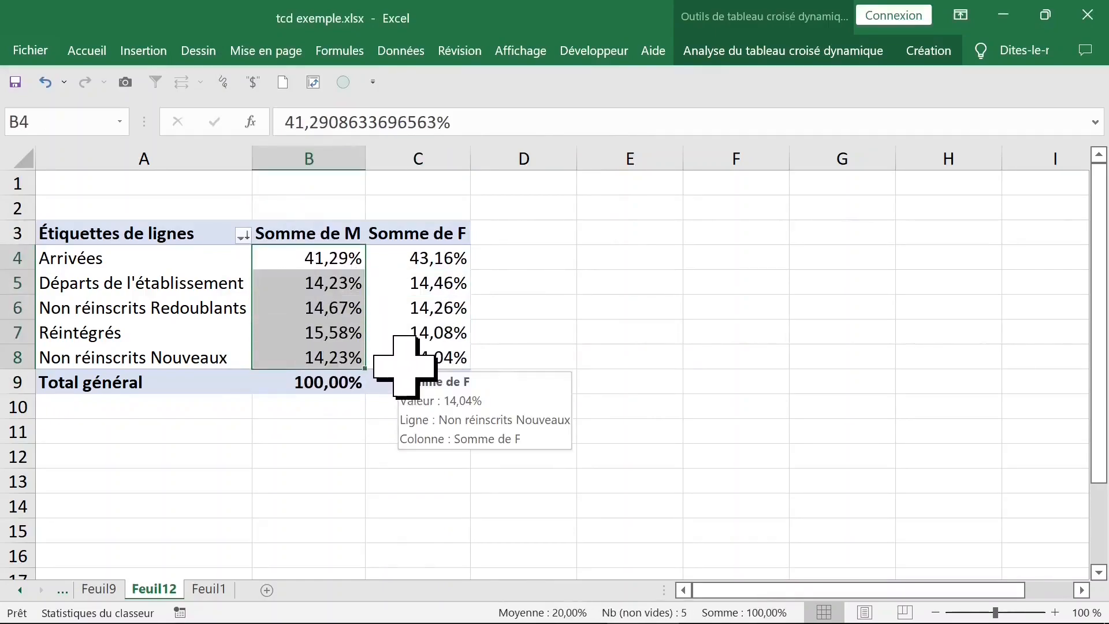
# Switch to the tcd exemple2.xlsx workbook and examine the school, mouvement_libelle, M and F columns of the source data
pyautogui.click(210, 315)
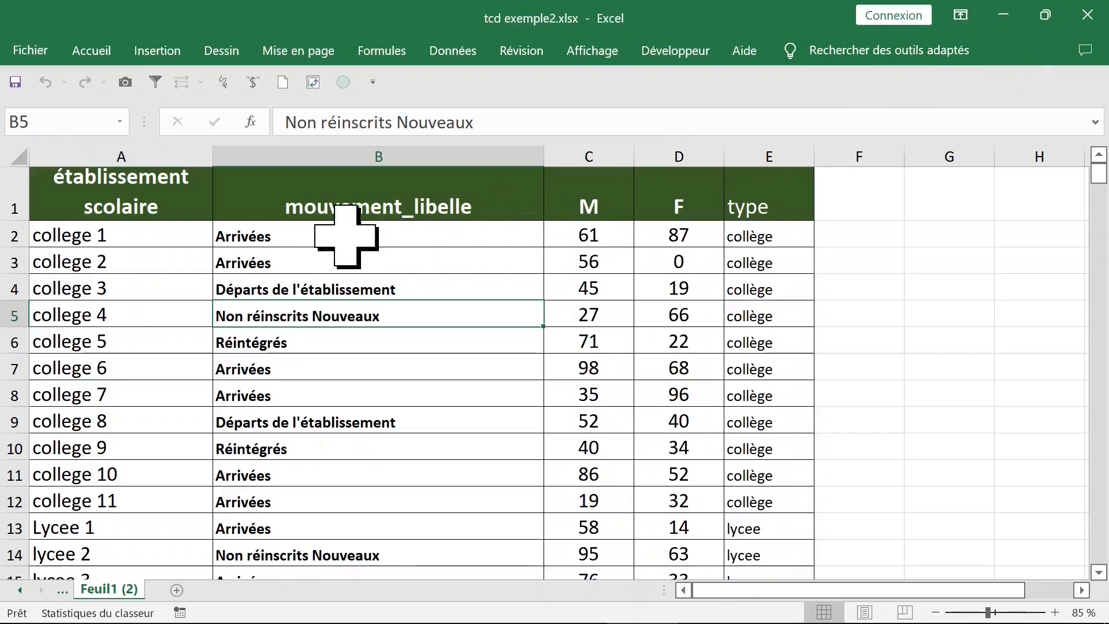
pyautogui.click(151, 269)
pyautogui.click(54, 156)
pyautogui.click(330, 155)
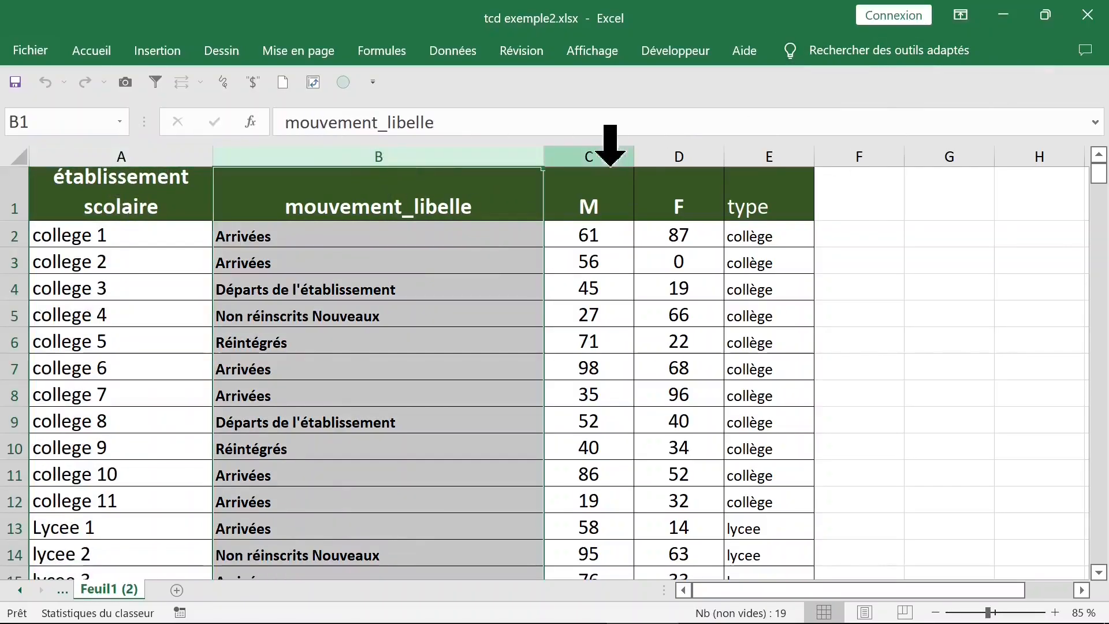
pyautogui.click(664, 156)
# Insert a pivot table from the school data range on a new worksheet
pyautogui.click(267, 283)
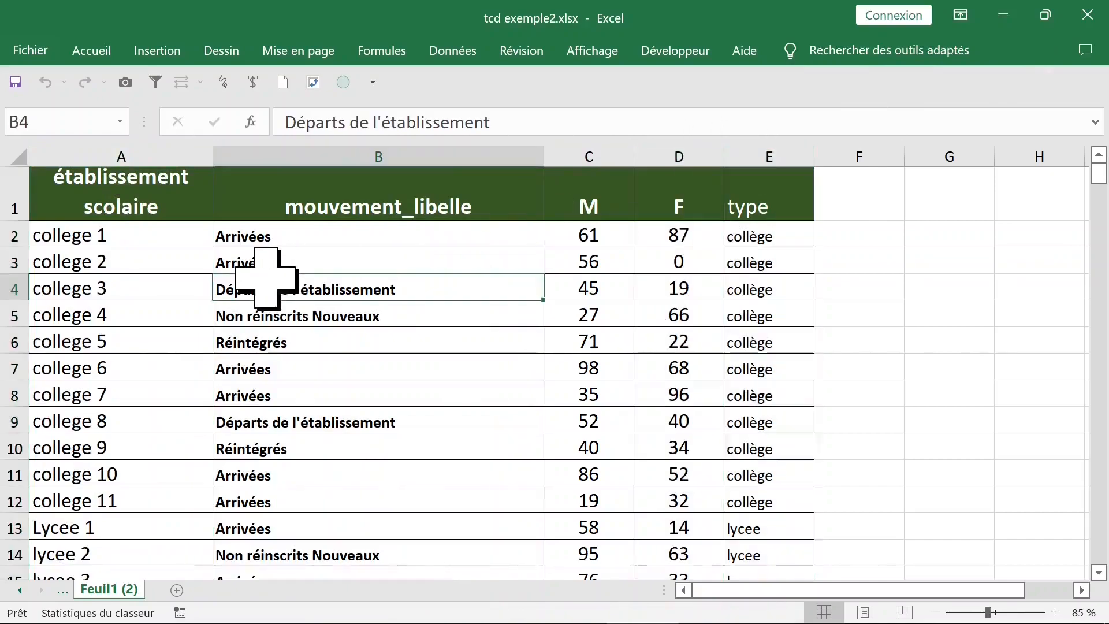
pyautogui.click(166, 53)
pyautogui.click(32, 101)
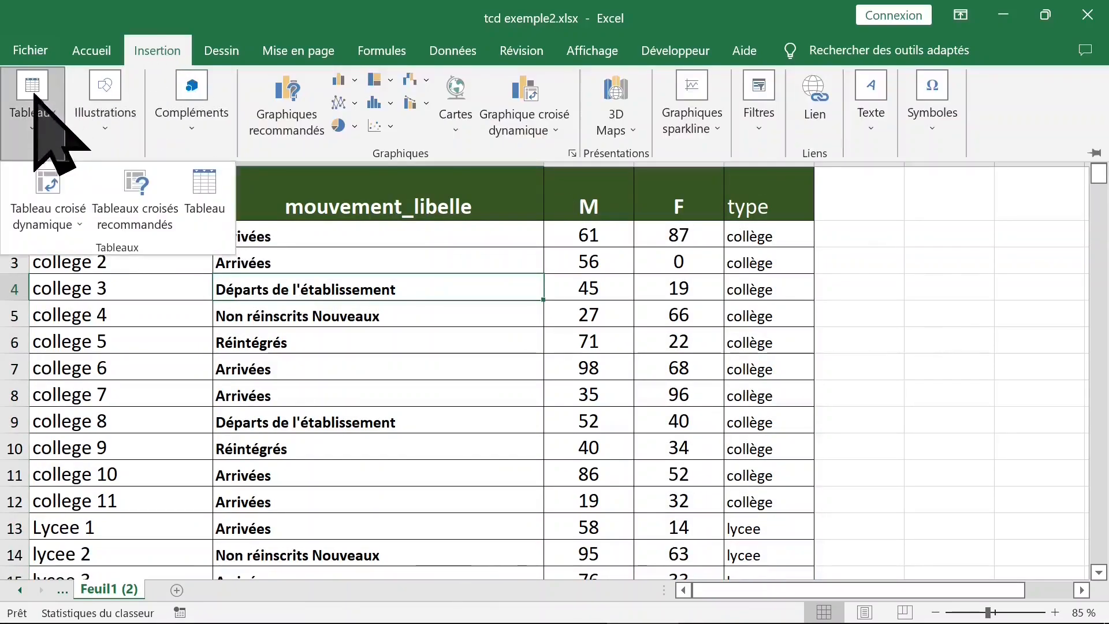
pyautogui.click(55, 181)
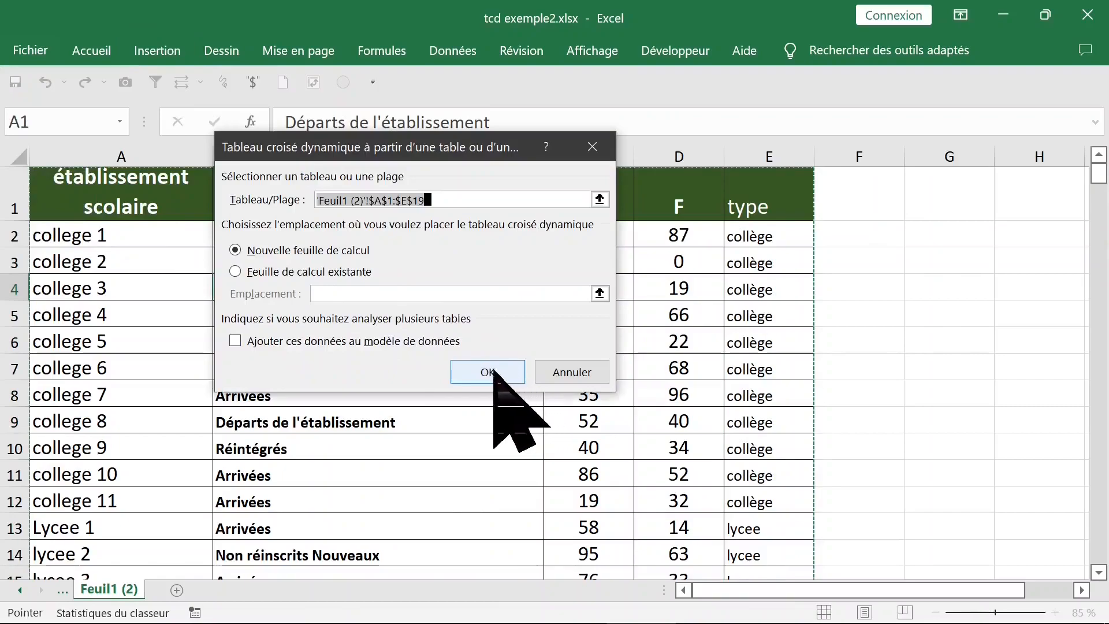
pyautogui.click(467, 371)
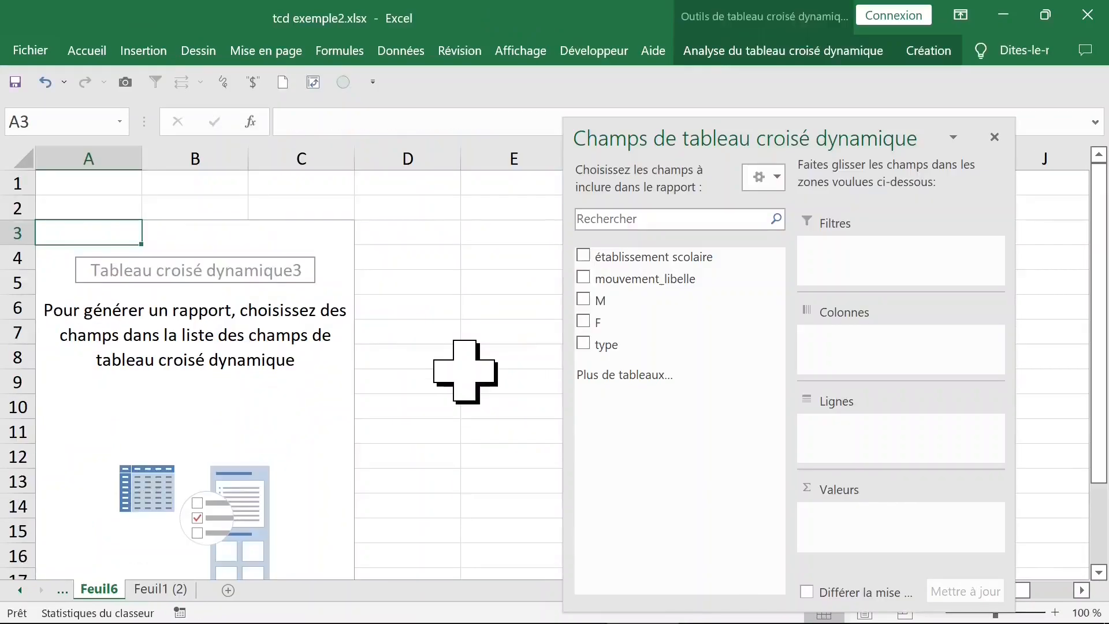
# Add établissement scolaire as pivot table rows and M and F as summed values
pyautogui.click(584, 256)
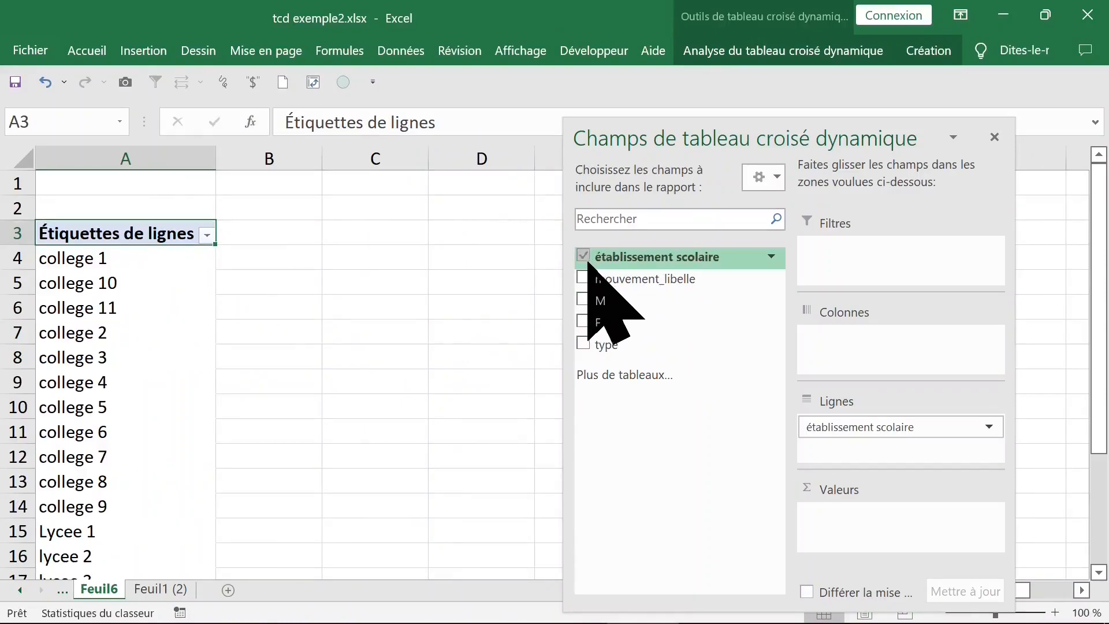
pyautogui.click(583, 300)
pyautogui.click(591, 326)
pyautogui.click(143, 332)
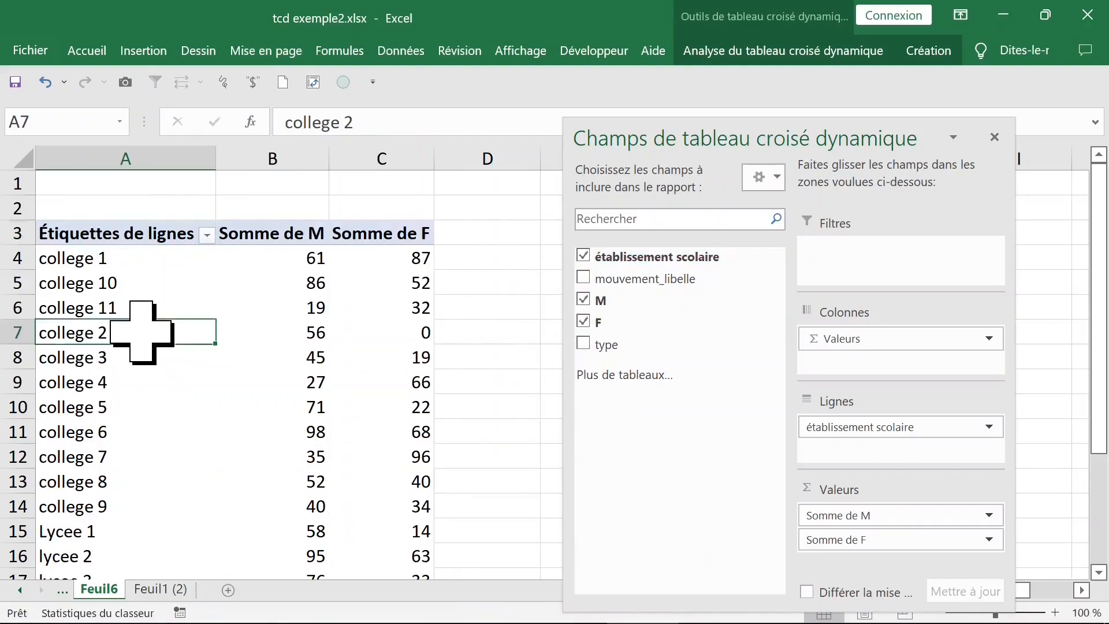
# Reorder the row labels by moving college 10 below college 9 and college 11 below college 10
pyautogui.click(133, 276)
pyautogui.click(130, 289)
pyautogui.scroll(-1, 215, 330)
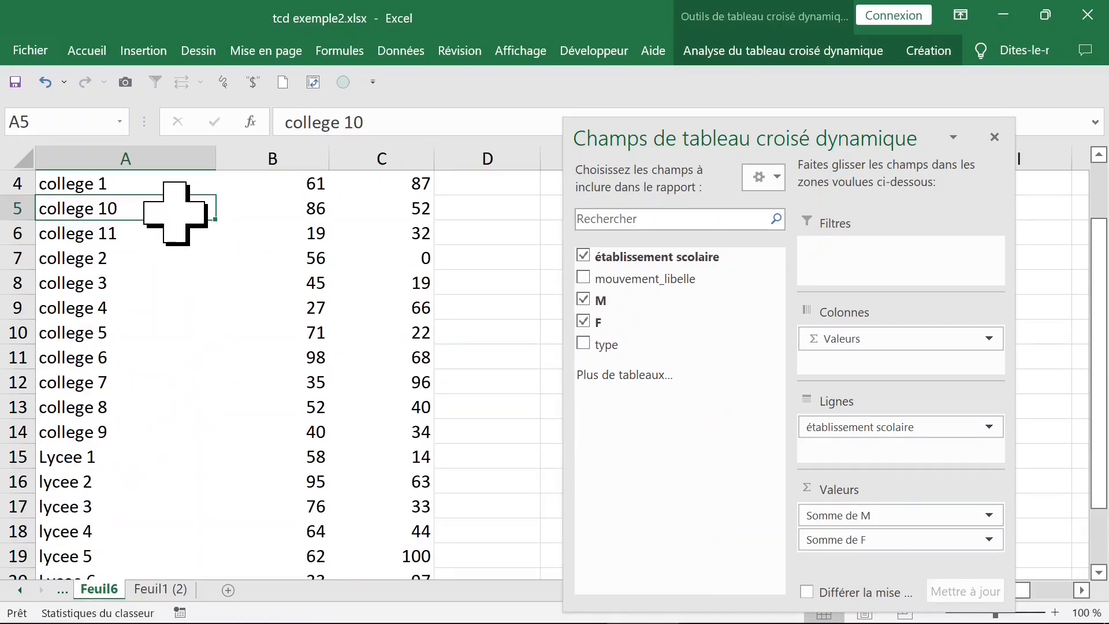
pyautogui.moveTo(153, 221); pyautogui.dragTo(158, 443)
pyautogui.click(157, 168)
pyautogui.click(137, 213)
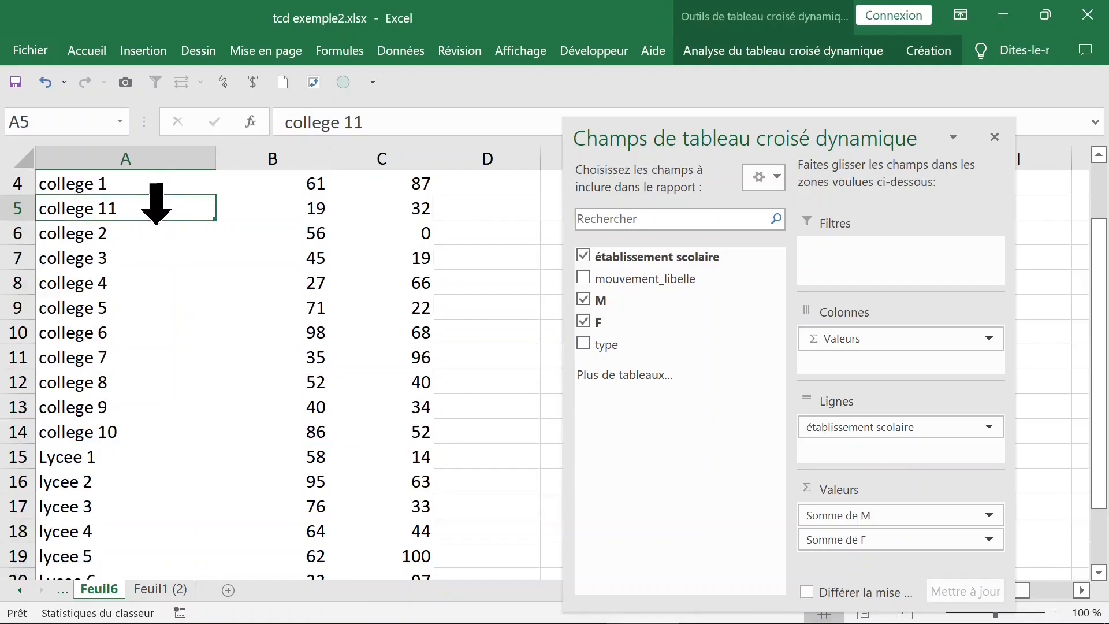
pyautogui.moveTo(160, 219); pyautogui.dragTo(141, 447)
# Review the reordered school list down to the grand total, and compare the M and F values of college 1
pyautogui.scroll(-3, 300, 421)
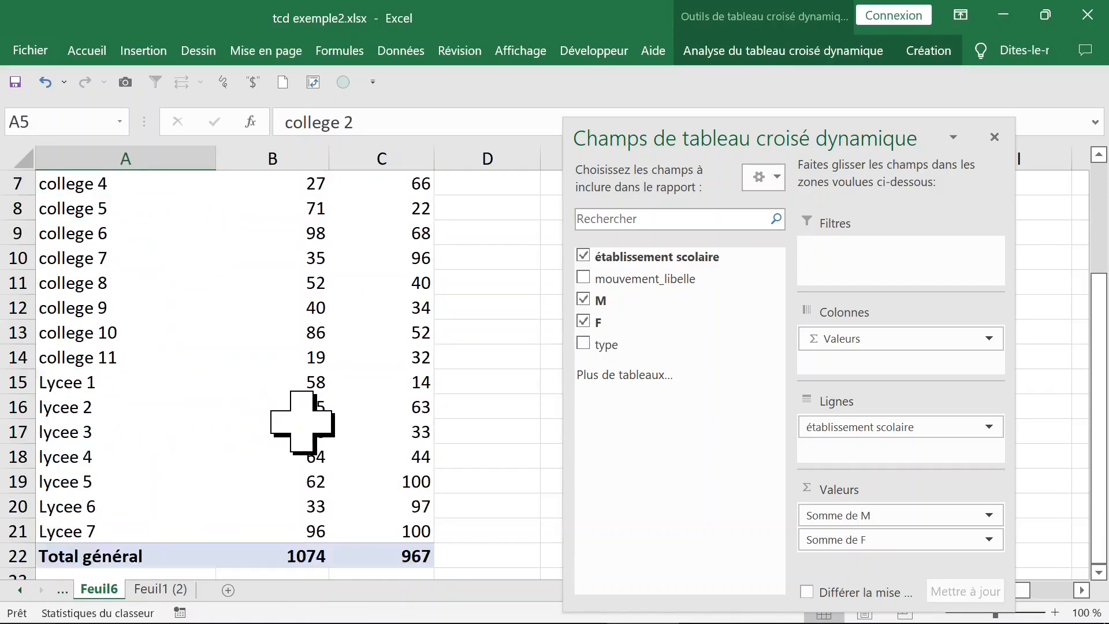
pyautogui.scroll(-1, 302, 422)
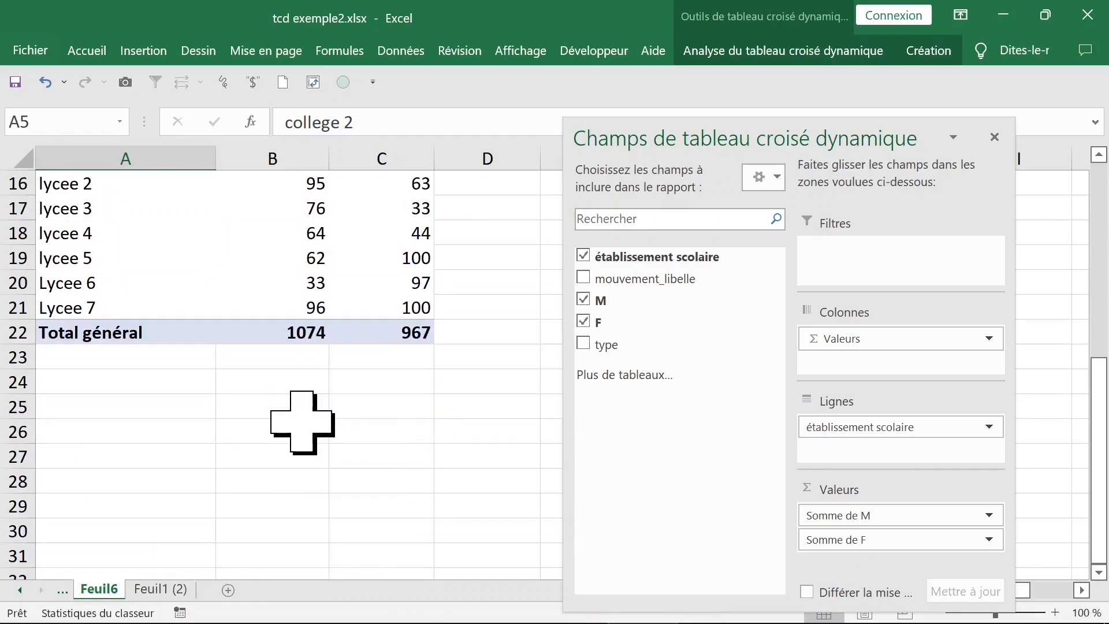
pyautogui.scroll(5, 302, 423)
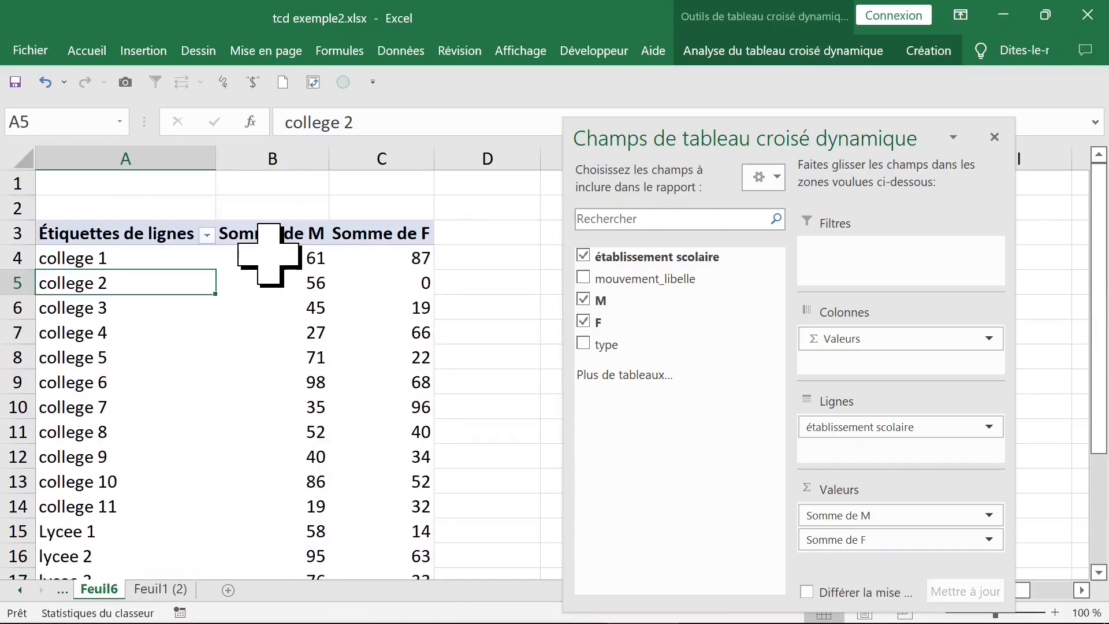
pyautogui.click(270, 254)
pyautogui.click(382, 263)
pyautogui.click(296, 263)
pyautogui.click(379, 261)
pyautogui.moveTo(379, 262)
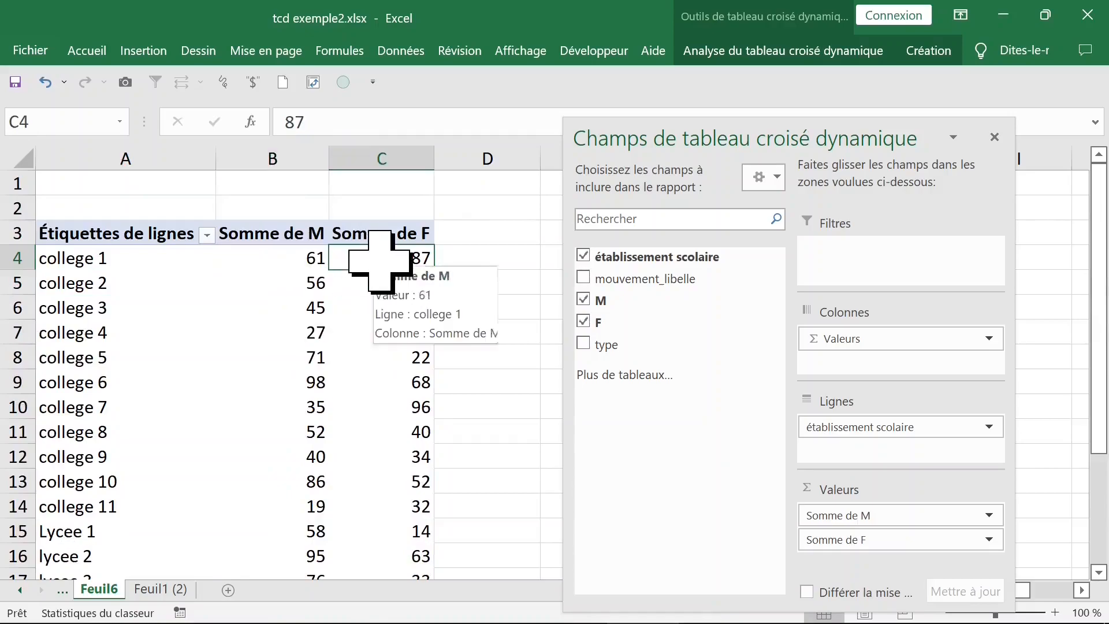
pyautogui.moveTo(316, 257)
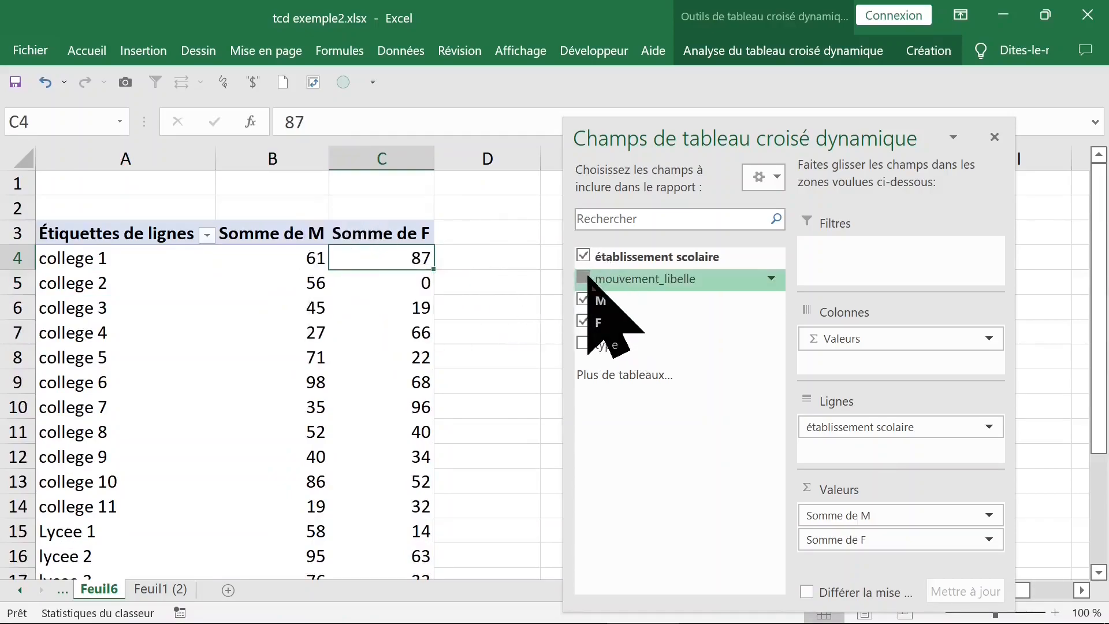
# Add mouvement_libelle as a report filter and filter the pivot table on Arrivées
pyautogui.click(585, 278)
pyautogui.moveTo(639, 278); pyautogui.dragTo(815, 248)
pyautogui.click(319, 186)
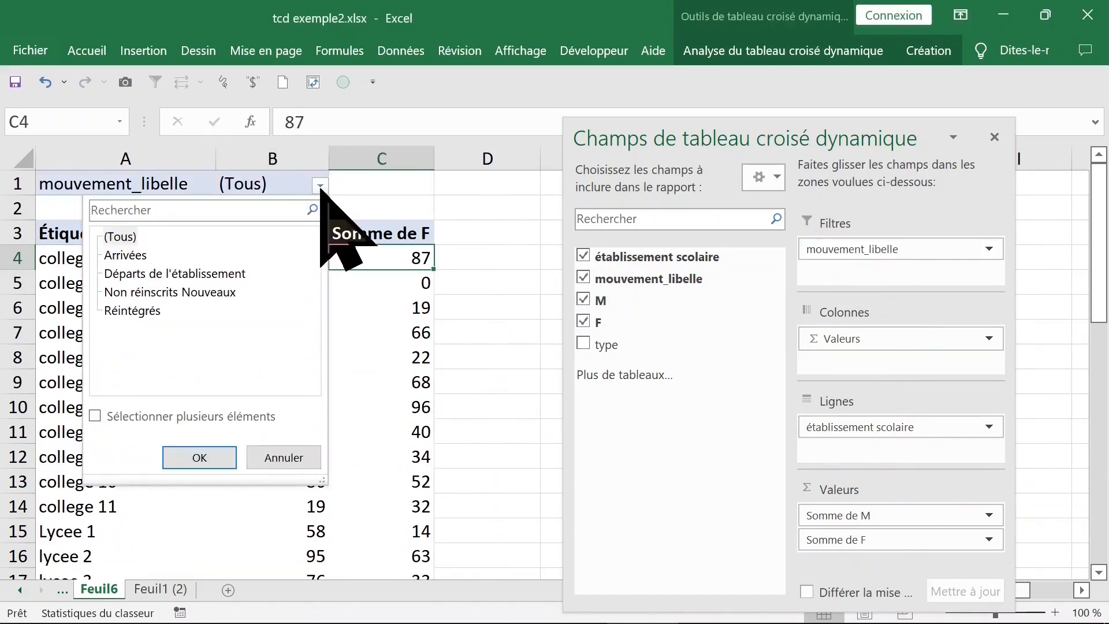
pyautogui.click(126, 255)
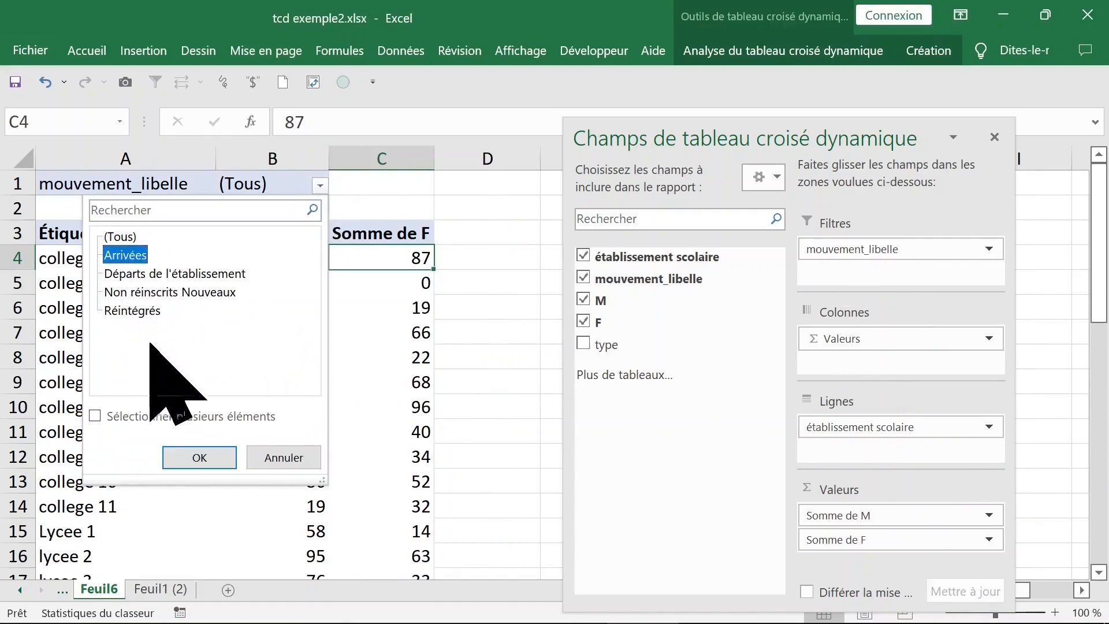
pyautogui.click(199, 458)
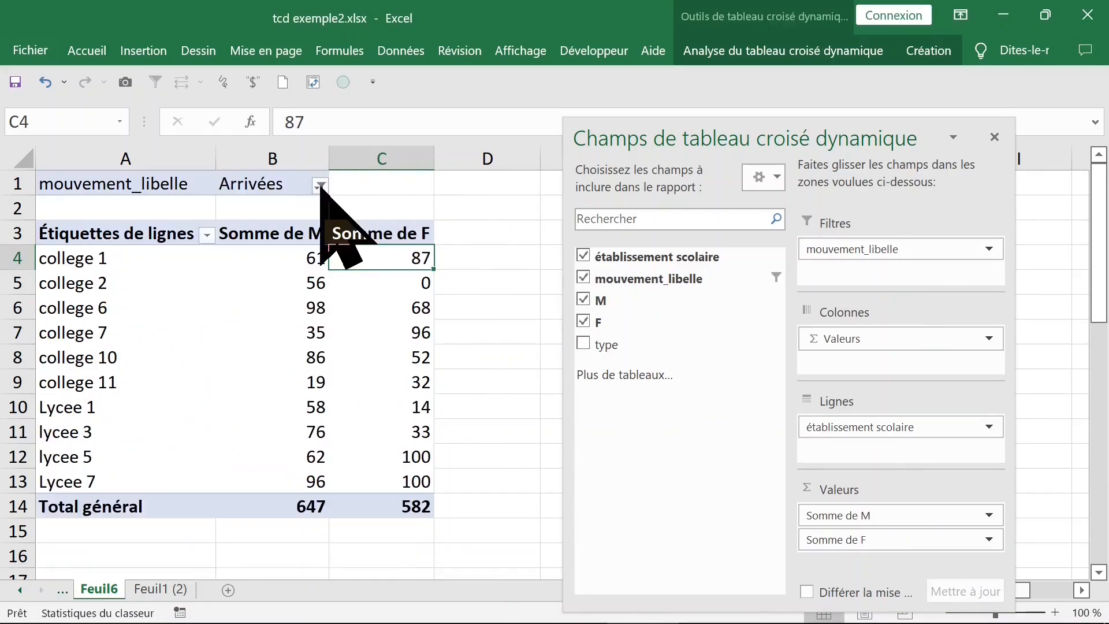
# Enable multiple selection in the mouvement_libelle filter and keep only Départs de l'établissement and Non réinscrits Nouveaux
pyautogui.click(320, 185)
pyautogui.click(141, 417)
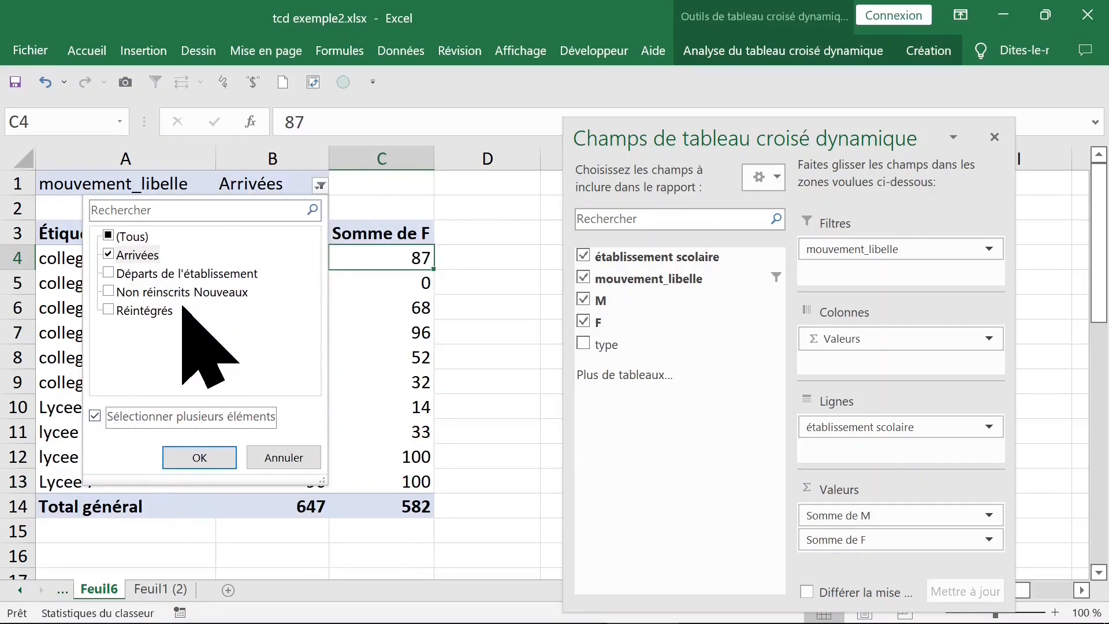
pyautogui.click(113, 276)
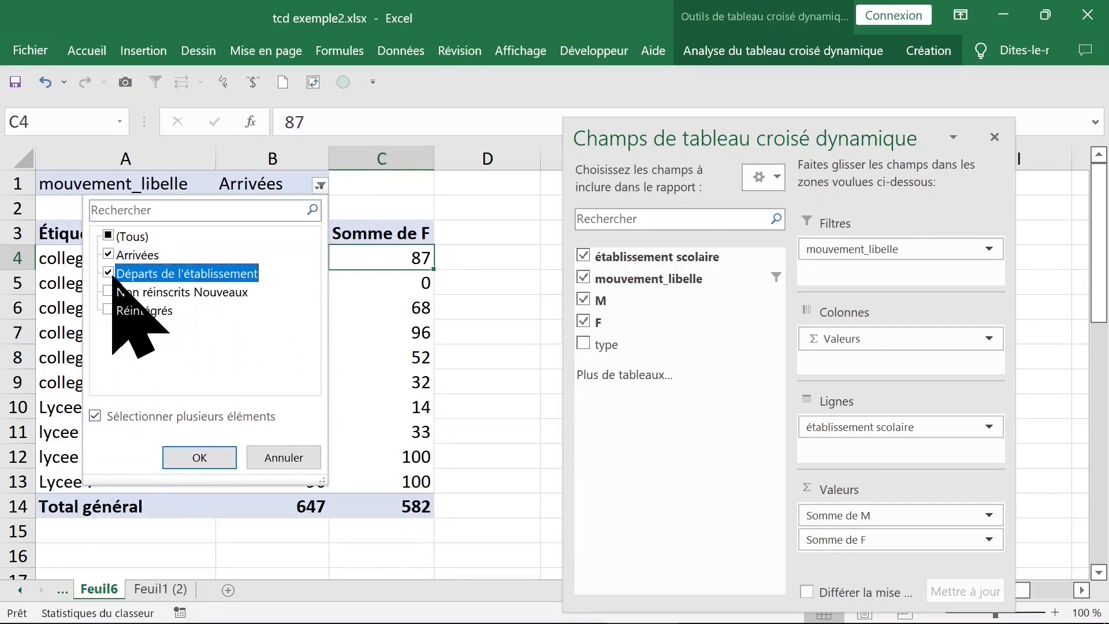
pyautogui.click(109, 255)
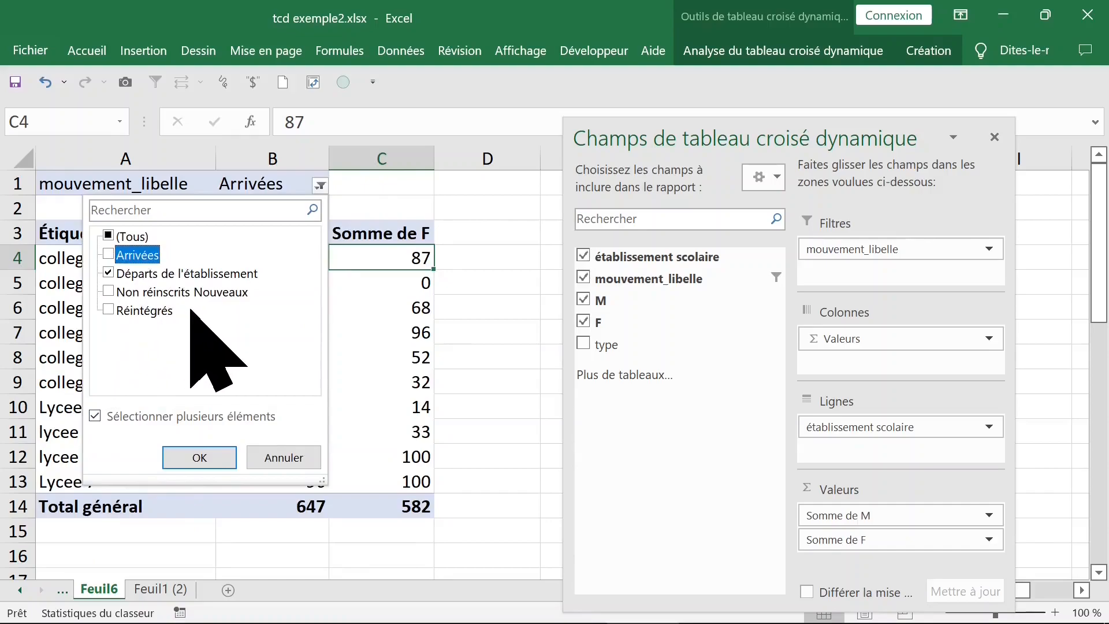
pyautogui.click(105, 293)
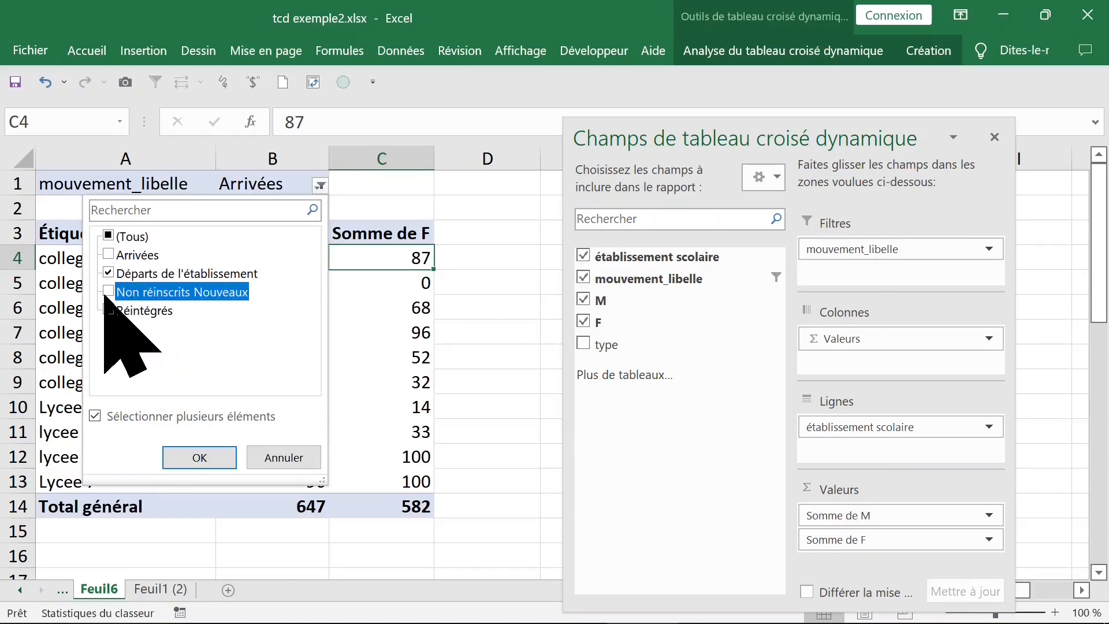
pyautogui.click(215, 457)
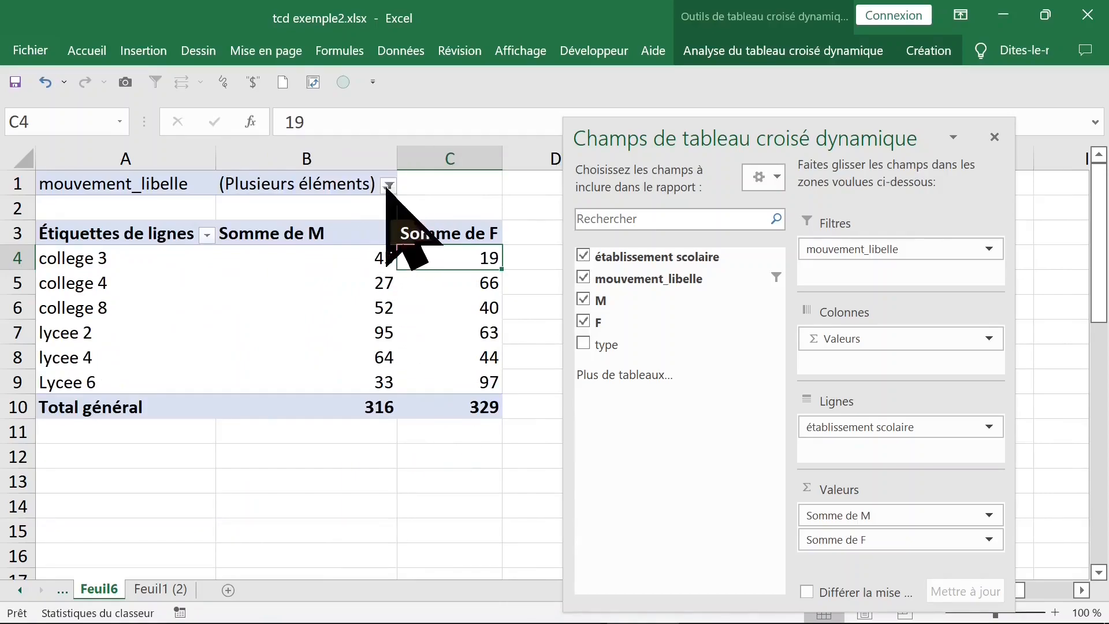
# Change the mouvement_libelle filter to show only Arrivées and Réintégrés
pyautogui.click(388, 186)
pyautogui.click(183, 237)
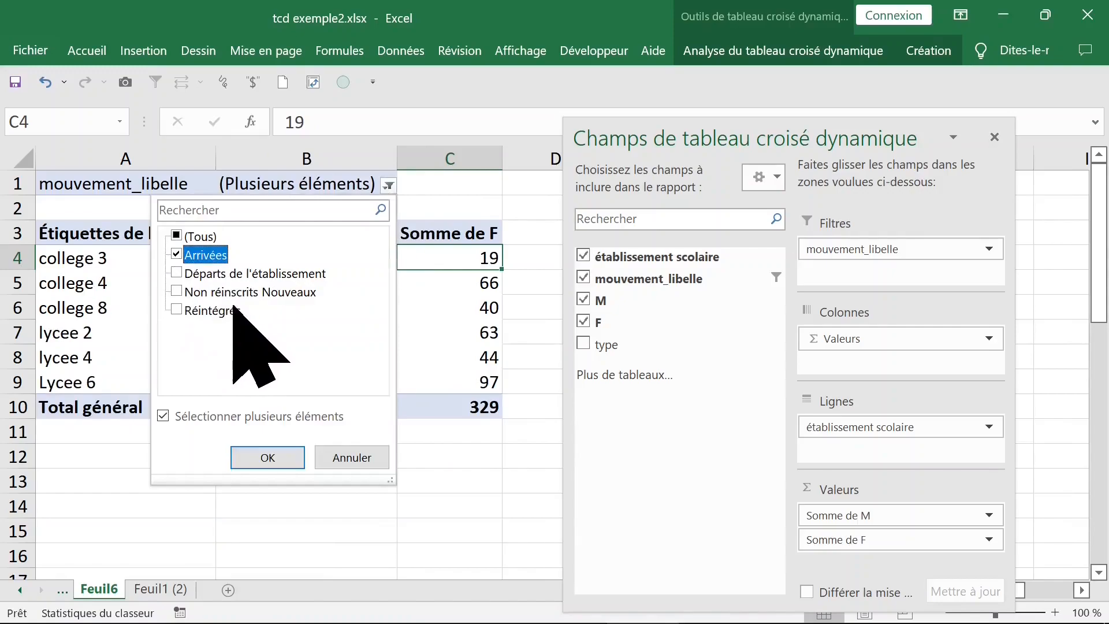
pyautogui.click(270, 458)
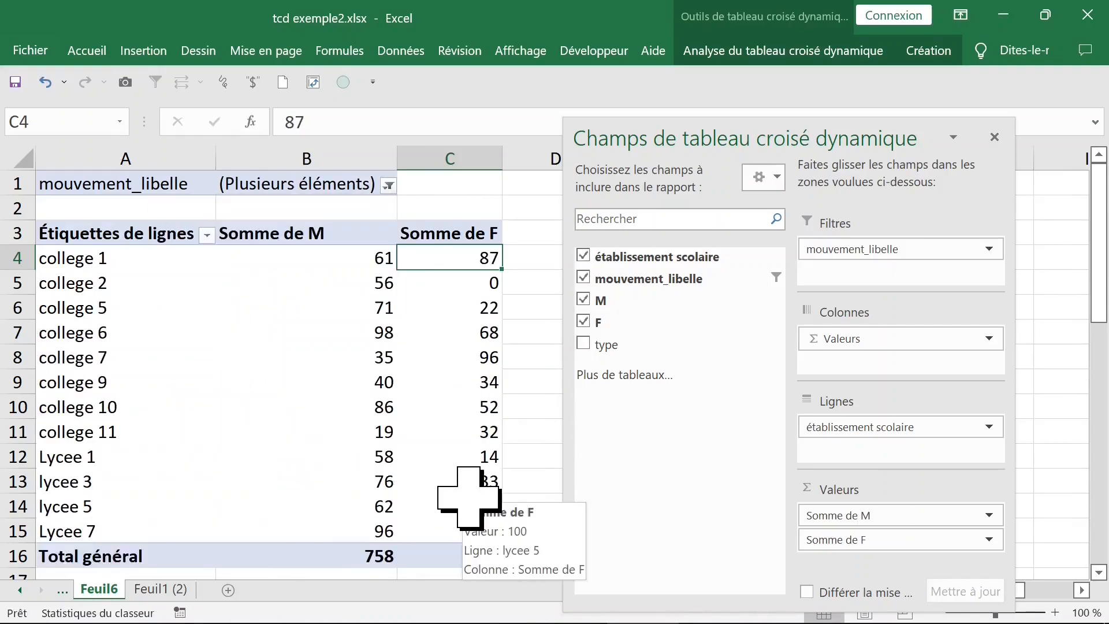
# Extract the source rows behind the Somme de M grand total onto a new sheet
pyautogui.click(322, 334)
pyautogui.click(321, 283)
pyautogui.moveTo(322, 258); pyautogui.dragTo(352, 560)
pyautogui.scroll(-1, 441, 426)
pyautogui.click(366, 486)
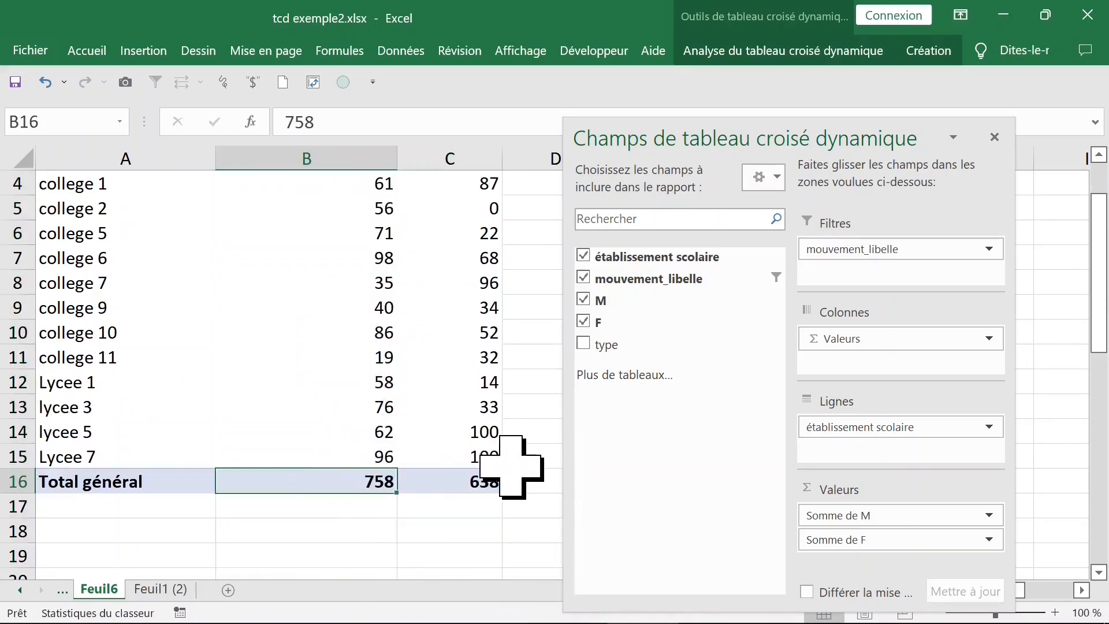
pyautogui.scroll(-3, 520, 466)
pyautogui.doubleClick(303, 263)
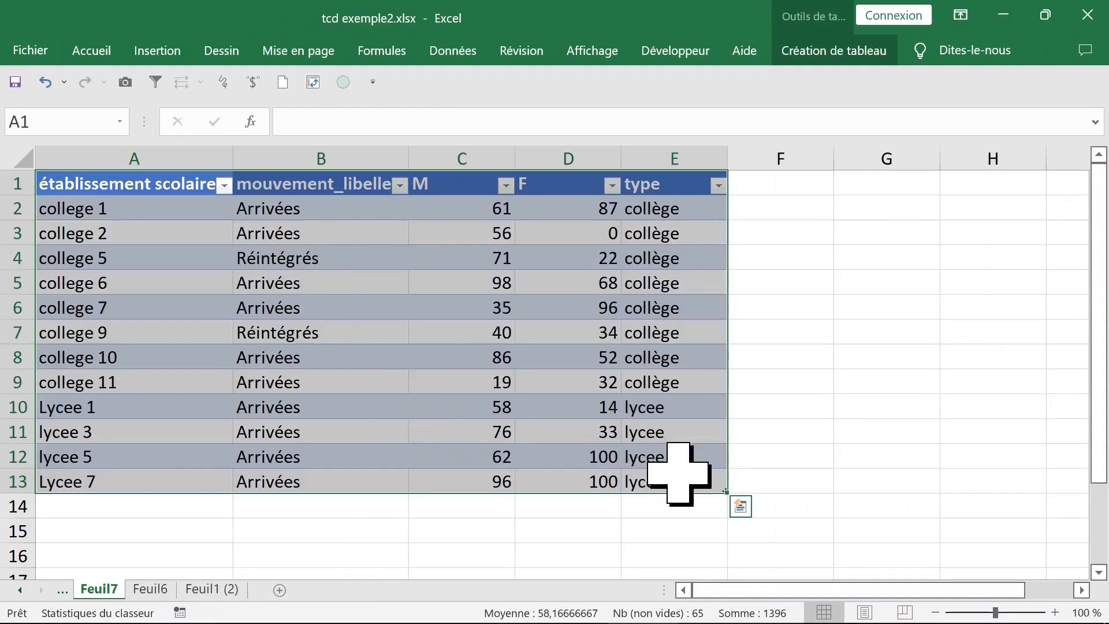
# Check the movement types in the extracted detail rows and return to the pivot table on Feuil6
pyautogui.click(338, 357)
pyautogui.click(327, 254)
pyautogui.moveTo(327, 209); pyautogui.dragTo(341, 471)
pyautogui.click(152, 590)
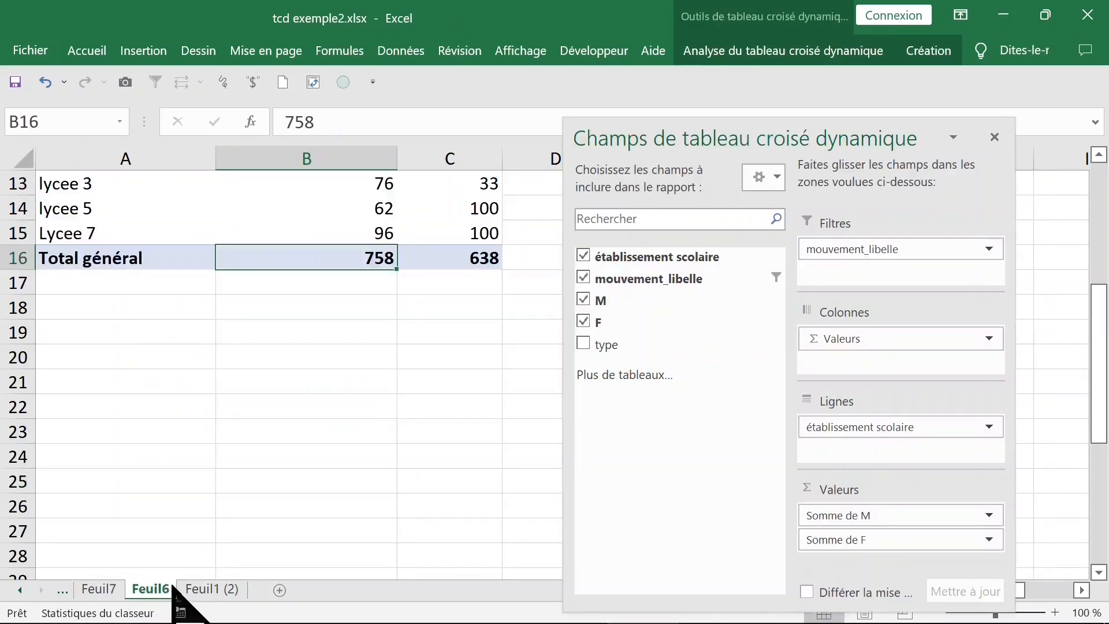
# Extract the source rows behind the Somme de F grand total onto a new sheet
pyautogui.click(475, 257)
pyautogui.scroll(4, 491, 305)
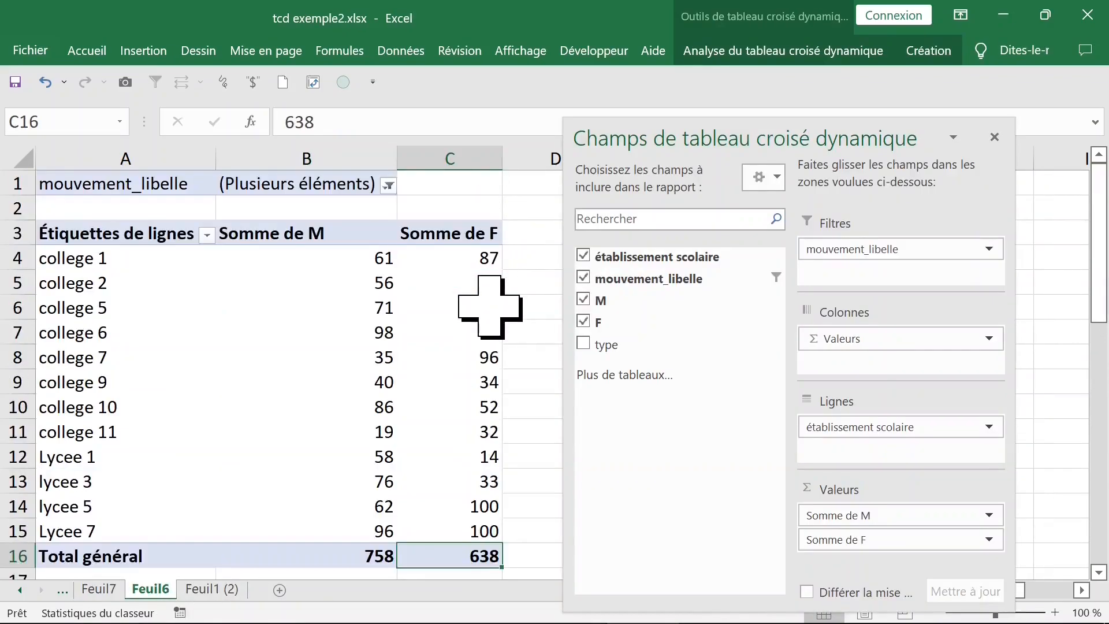
pyautogui.click(475, 232)
pyautogui.scroll(-3, 490, 331)
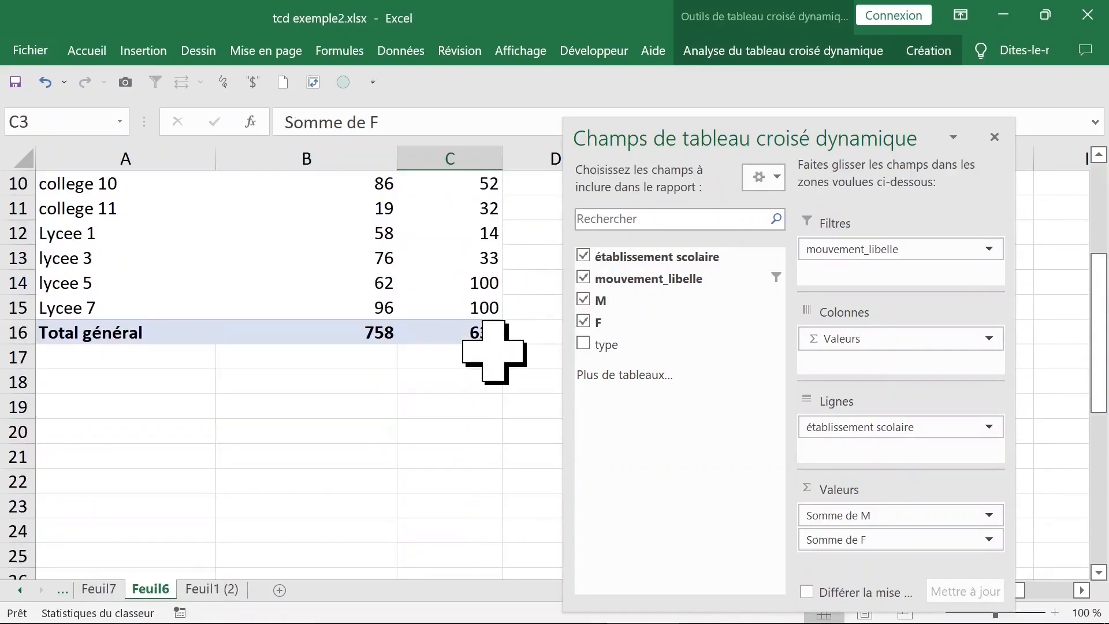
pyautogui.click(463, 334)
pyautogui.doubleClick(462, 334)
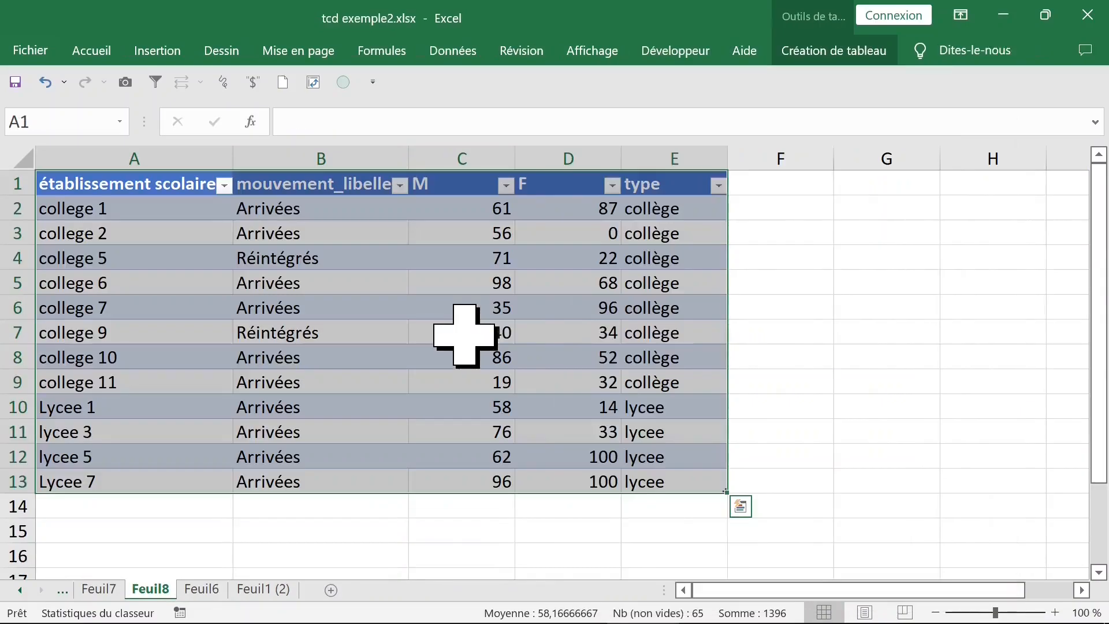
# Look over the M column of the Somme de F detail extract and delete its sheet, Feuil8
pyautogui.click(469, 186)
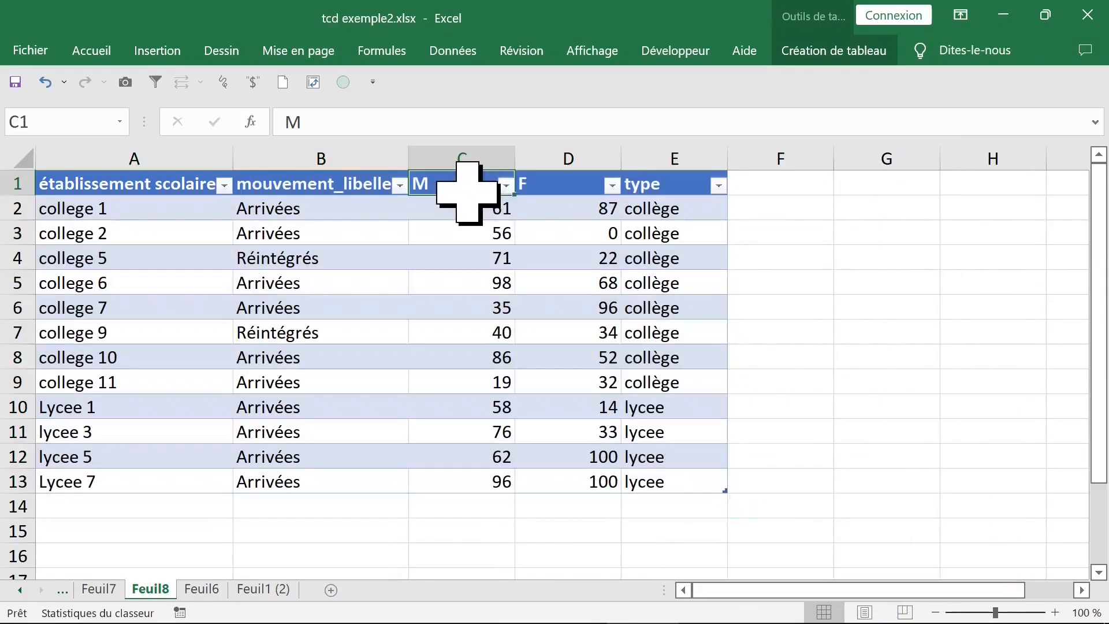
pyautogui.click(470, 158)
pyautogui.click(462, 382)
pyautogui.rightClick(152, 588)
pyautogui.click(228, 364)
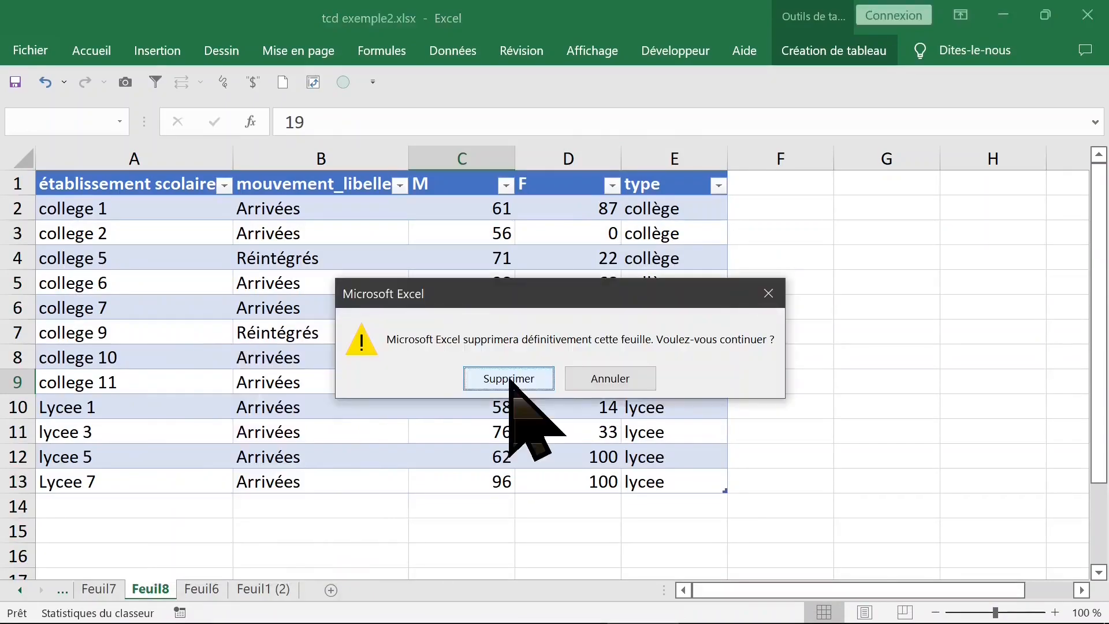
pyautogui.click(509, 379)
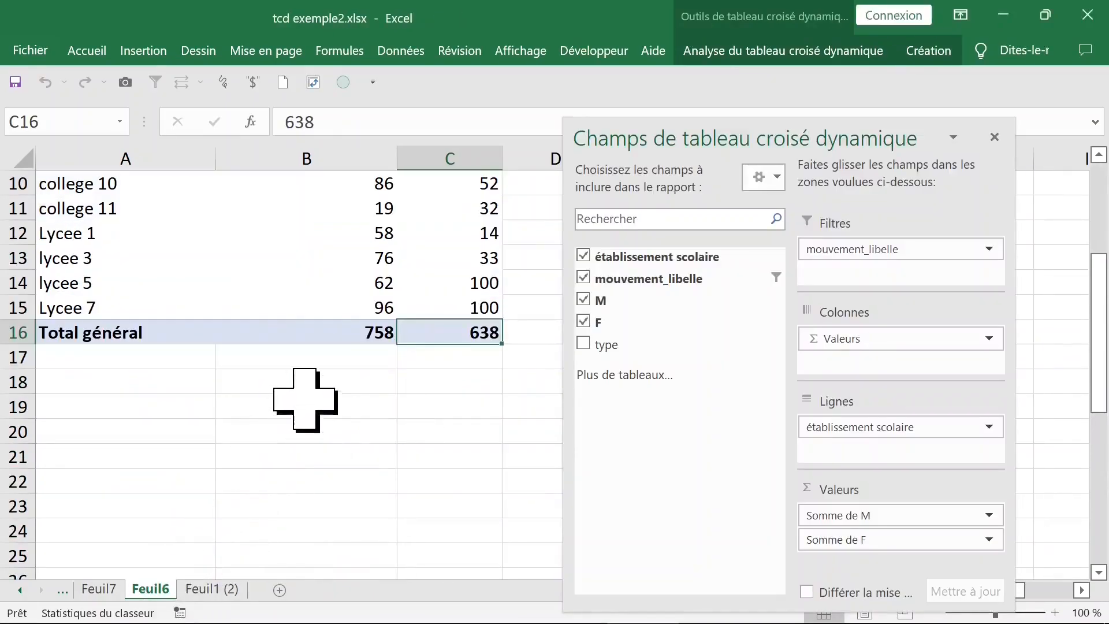
# Add the type field to the pivot table as a second report filter below mouvement_libelle
pyautogui.click(295, 305)
pyautogui.scroll(3, 411, 312)
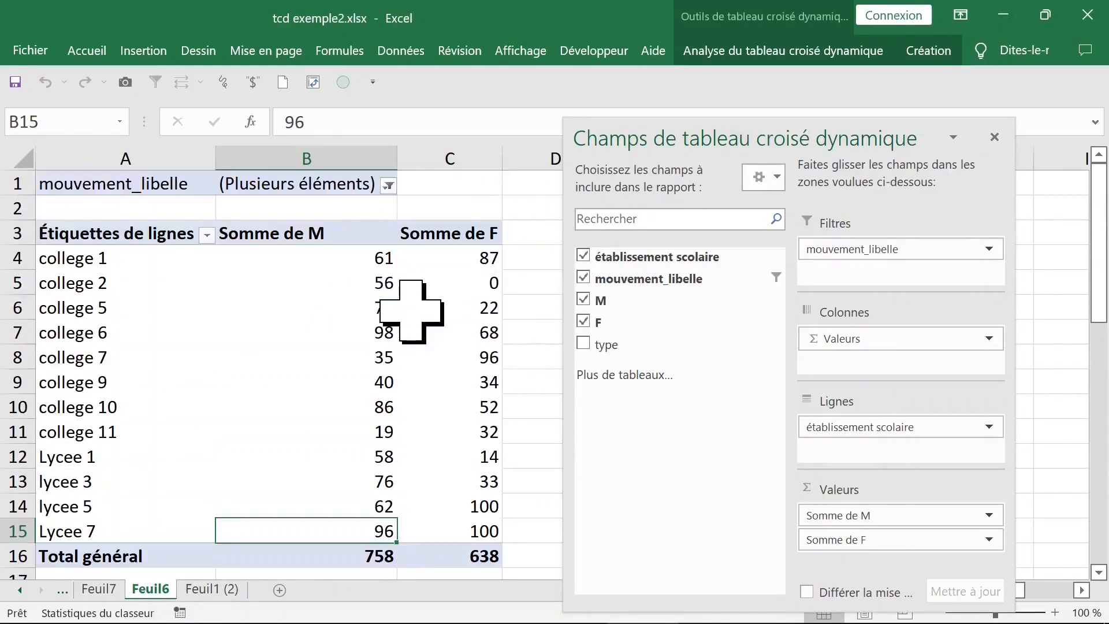
pyautogui.click(583, 344)
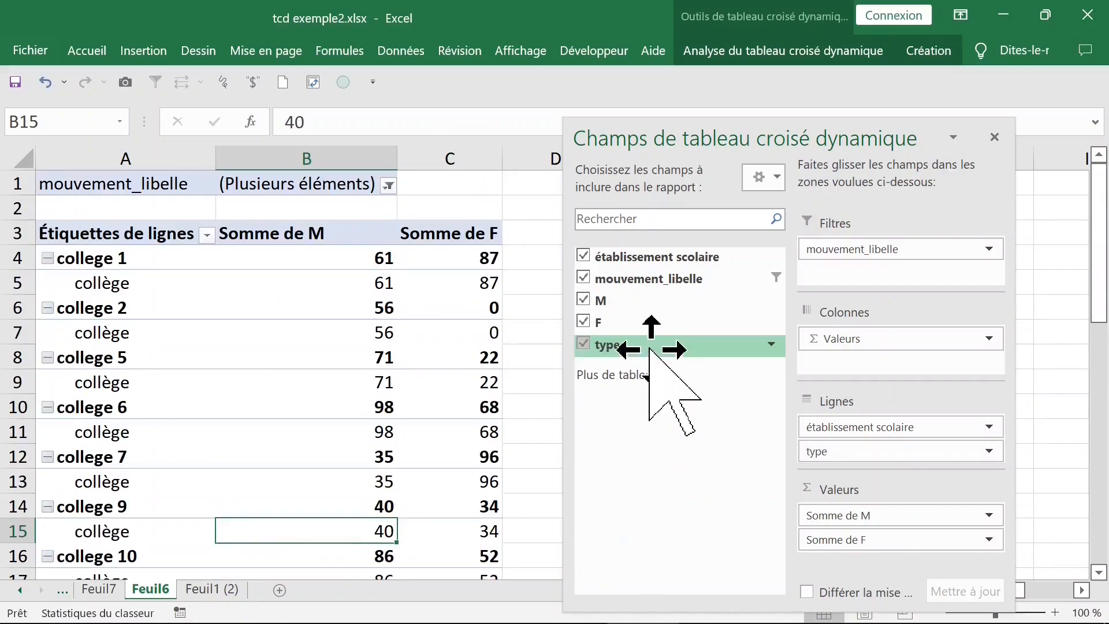
pyautogui.moveTo(650, 349); pyautogui.dragTo(773, 329)
pyautogui.moveTo(873, 287); pyautogui.dragTo(861, 271)
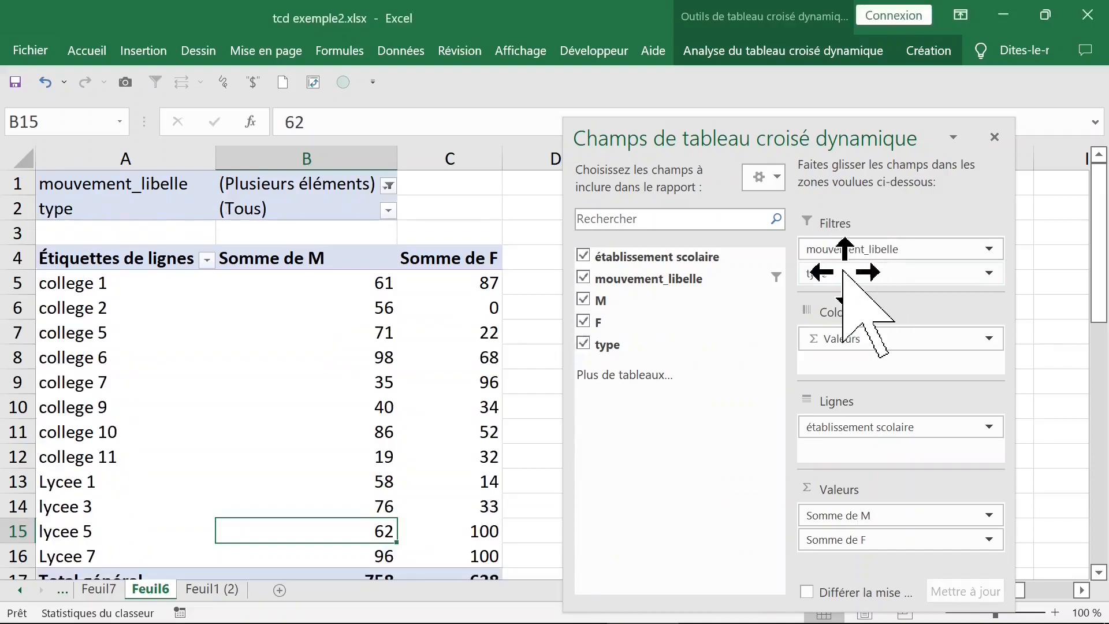
# Reset the mouvement_libelle filter to all items and filter type on collège
pyautogui.click(389, 185)
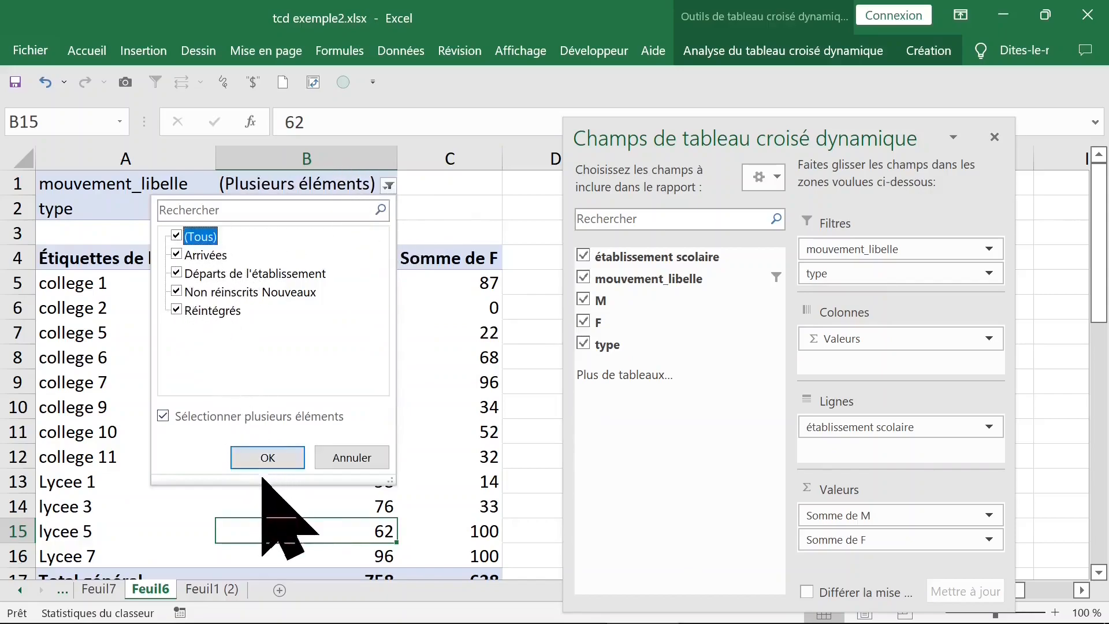
pyautogui.click(268, 458)
pyautogui.click(319, 209)
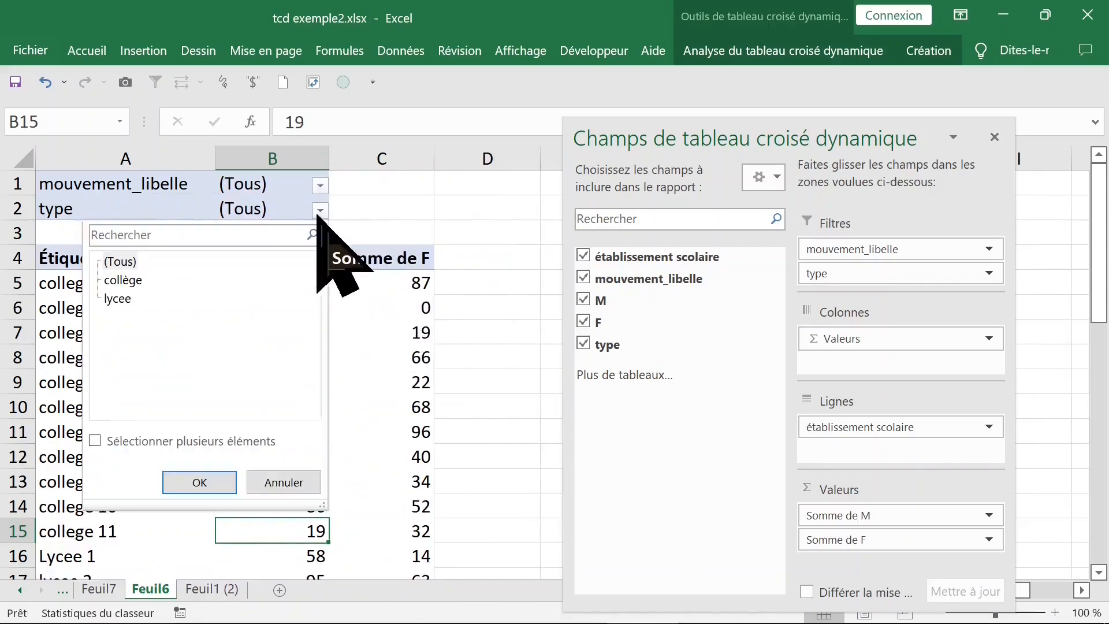
pyautogui.click(130, 282)
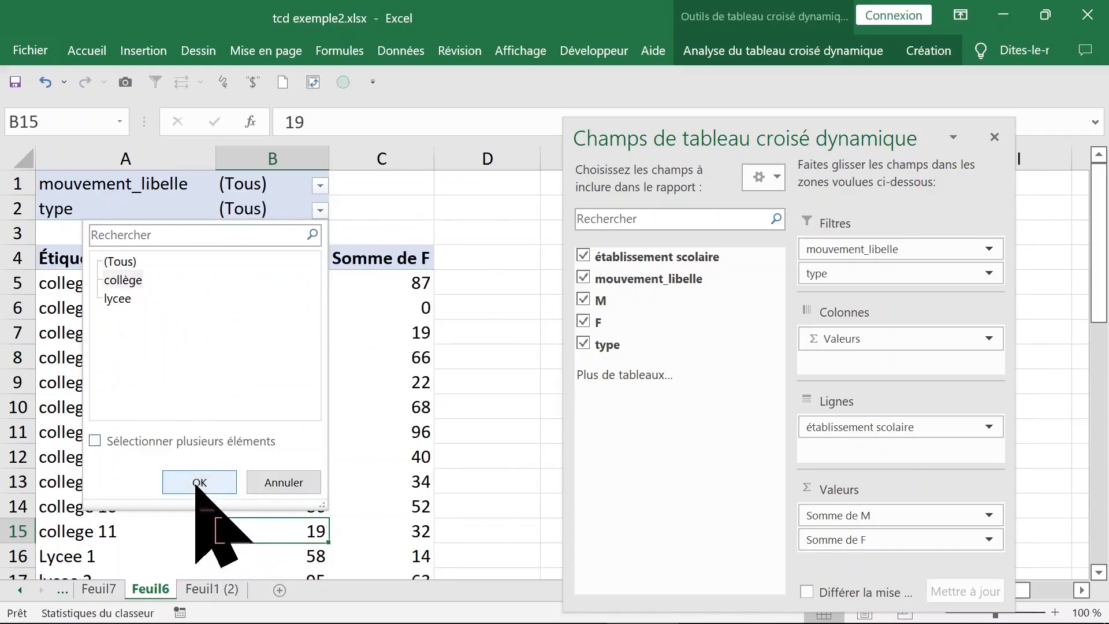
pyautogui.click(198, 482)
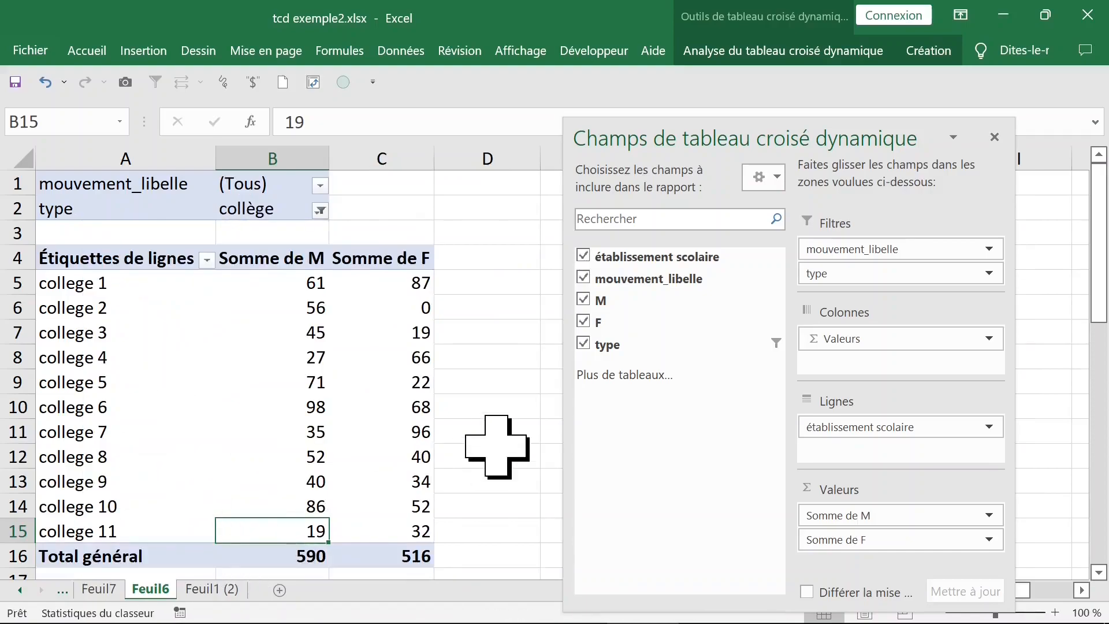
# Restrict the mouvement_libelle filter to Arrivées and Réintégrés for the collège schools
pyautogui.click(319, 185)
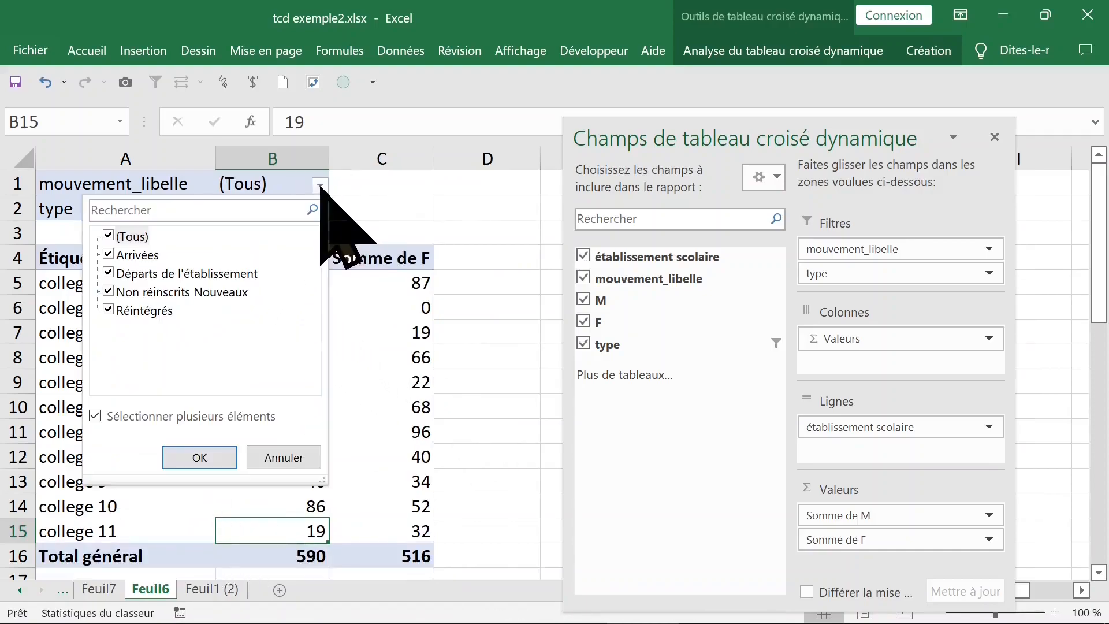
pyautogui.click(108, 236)
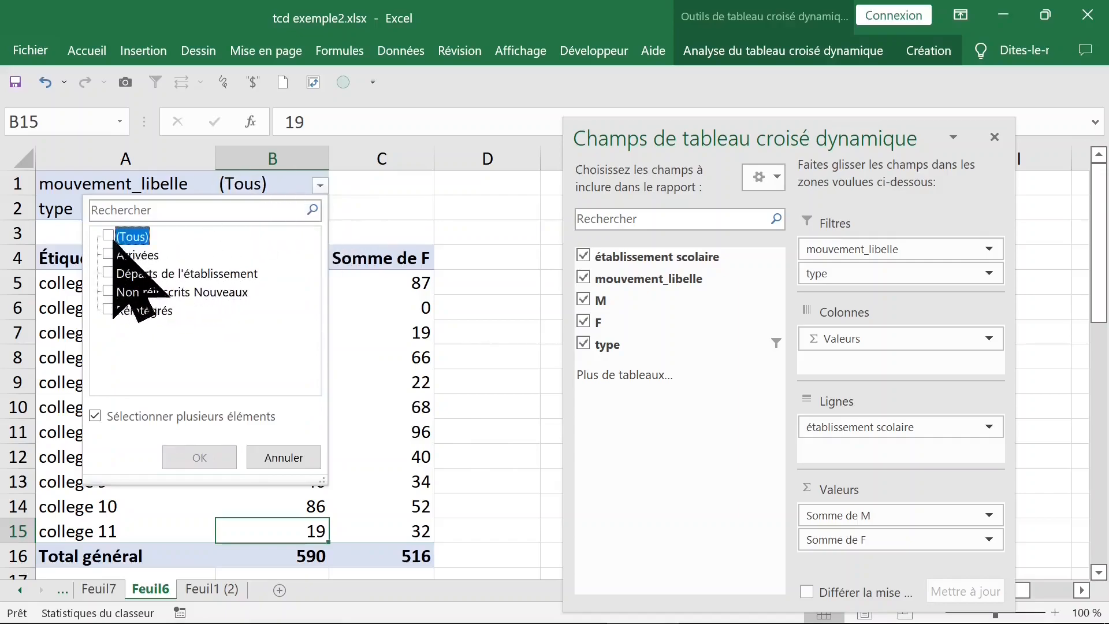
pyautogui.click(115, 257)
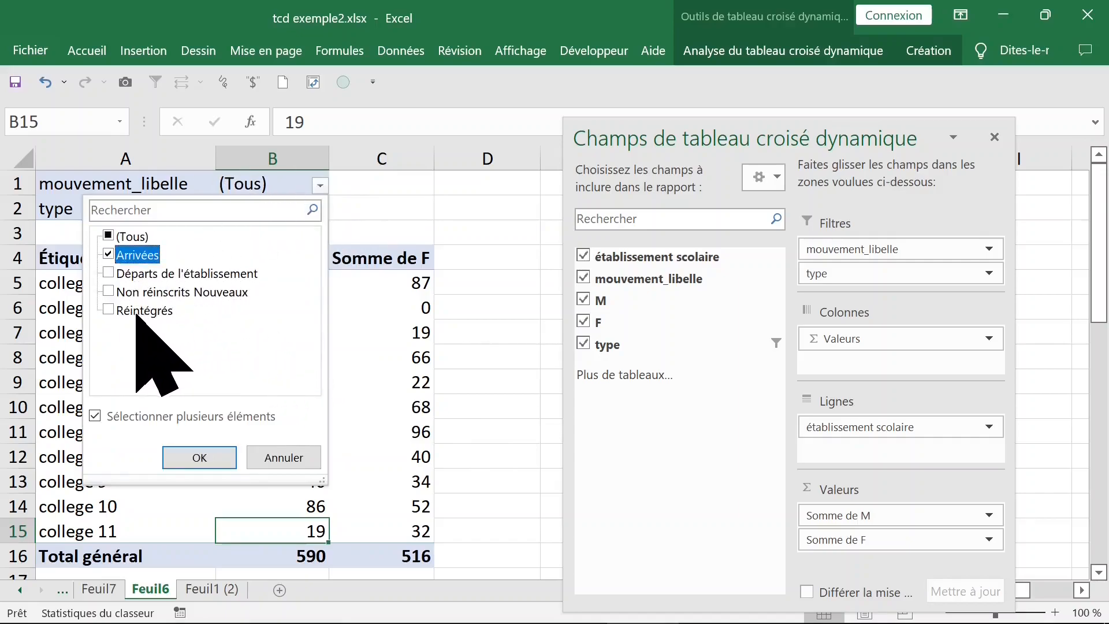
pyautogui.click(107, 312)
pyautogui.click(199, 457)
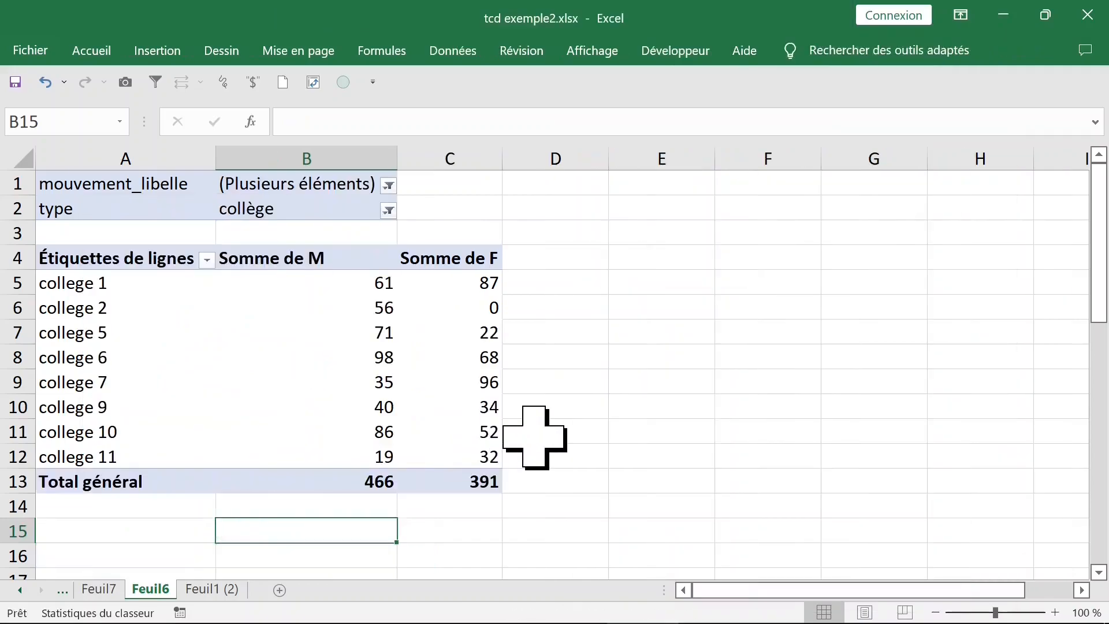
pyautogui.click(419, 482)
pyautogui.click(109, 292)
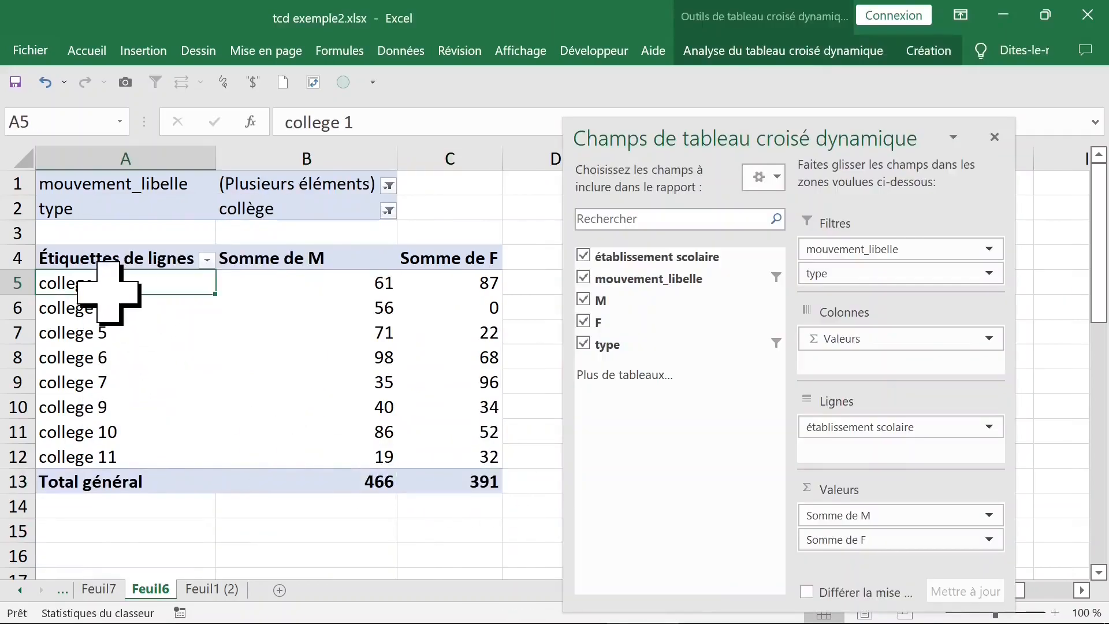
# Switch the type report filter to lycee and review the school rows
pyautogui.click(388, 211)
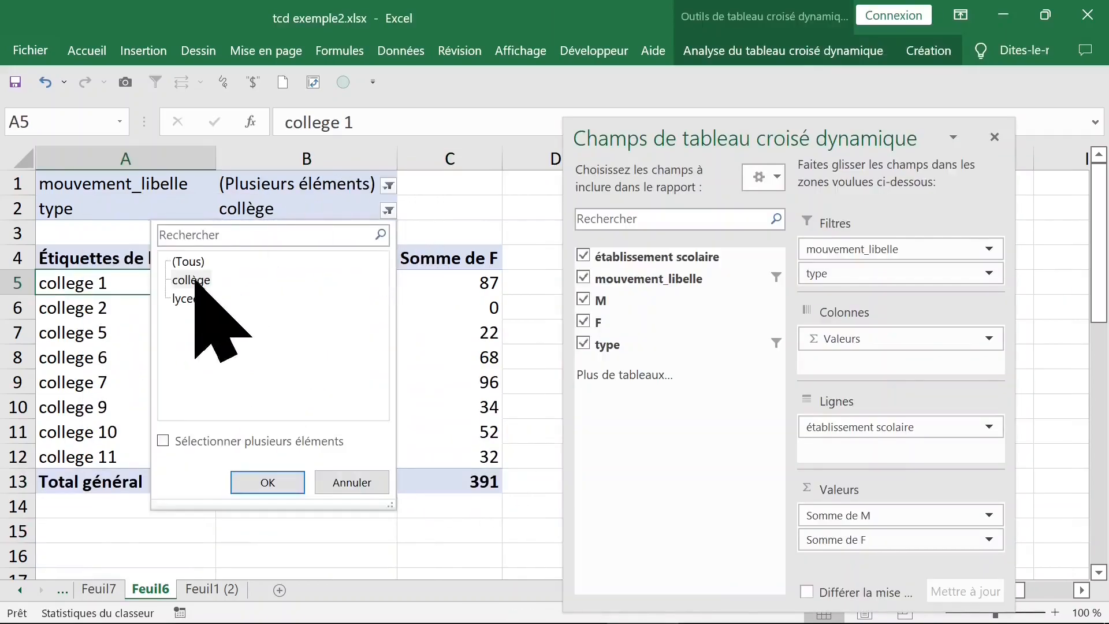
pyautogui.click(186, 298)
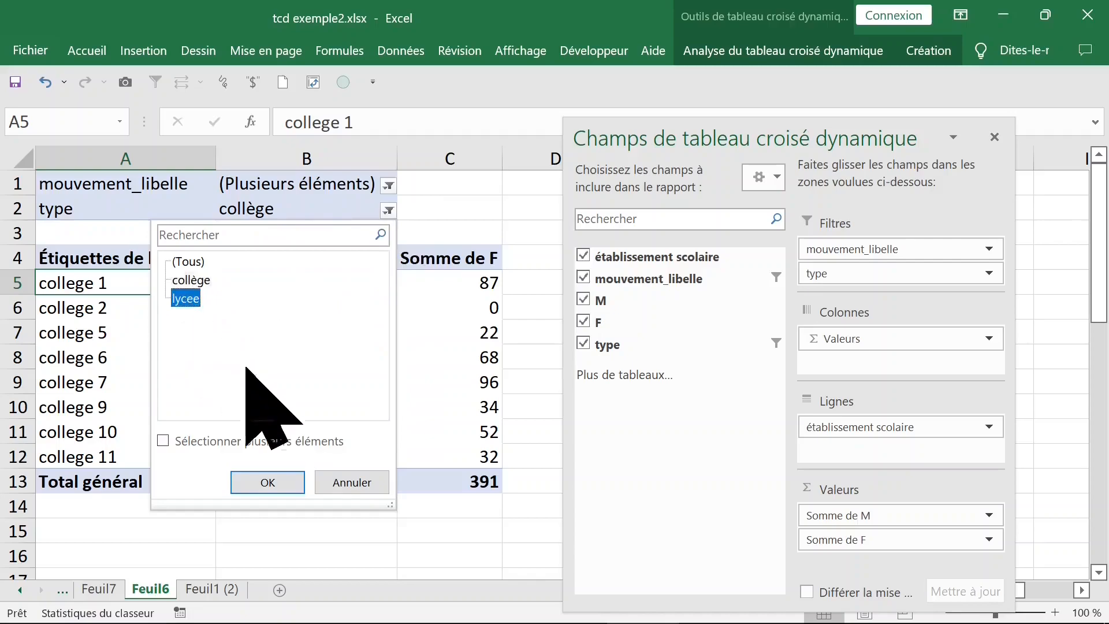
pyautogui.click(268, 482)
pyautogui.click(458, 283)
pyautogui.moveTo(156, 285); pyautogui.dragTo(470, 359)
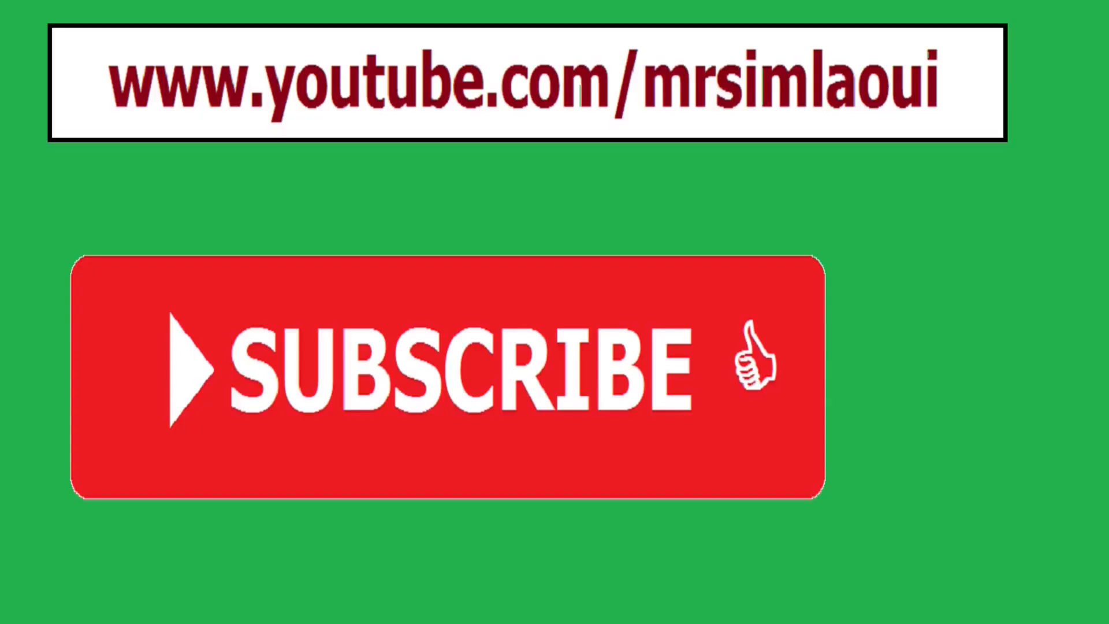